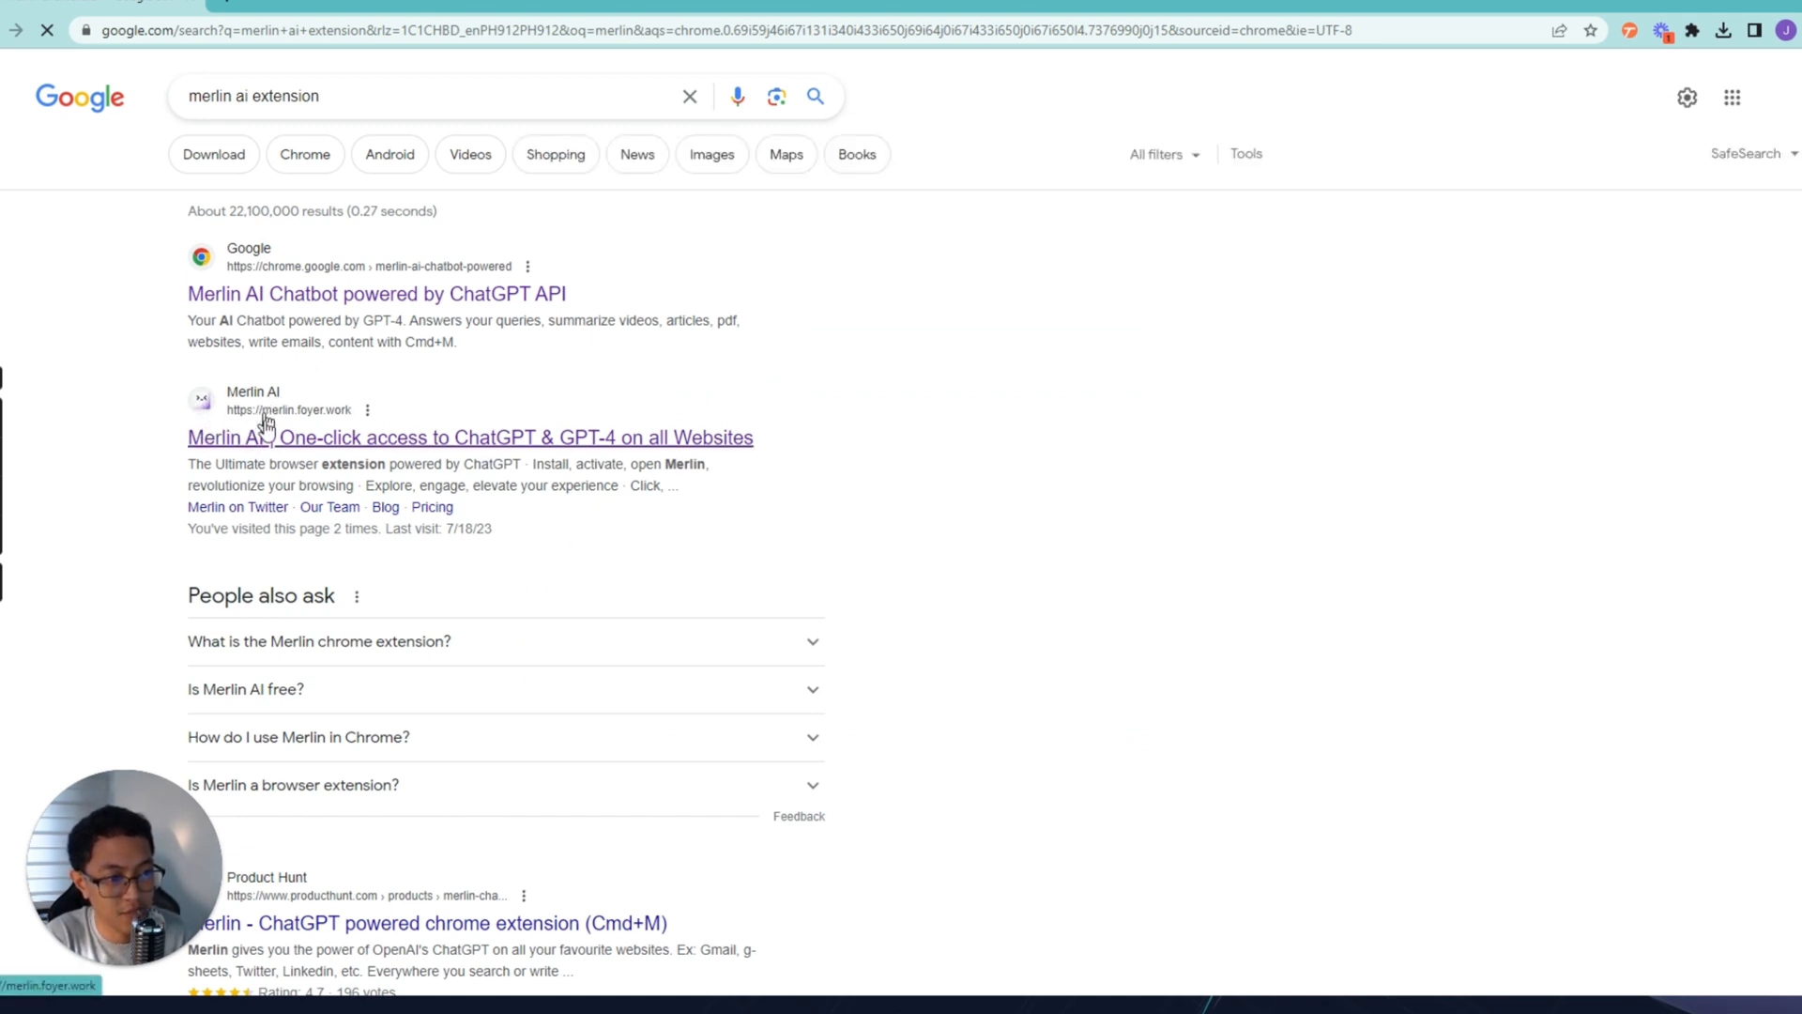
- Reach the Merlin AI Chatbot Web Store listing via merlin.foyer.work, then start a new tab
{"action": "left_click", "coordinate": [401, 456]}
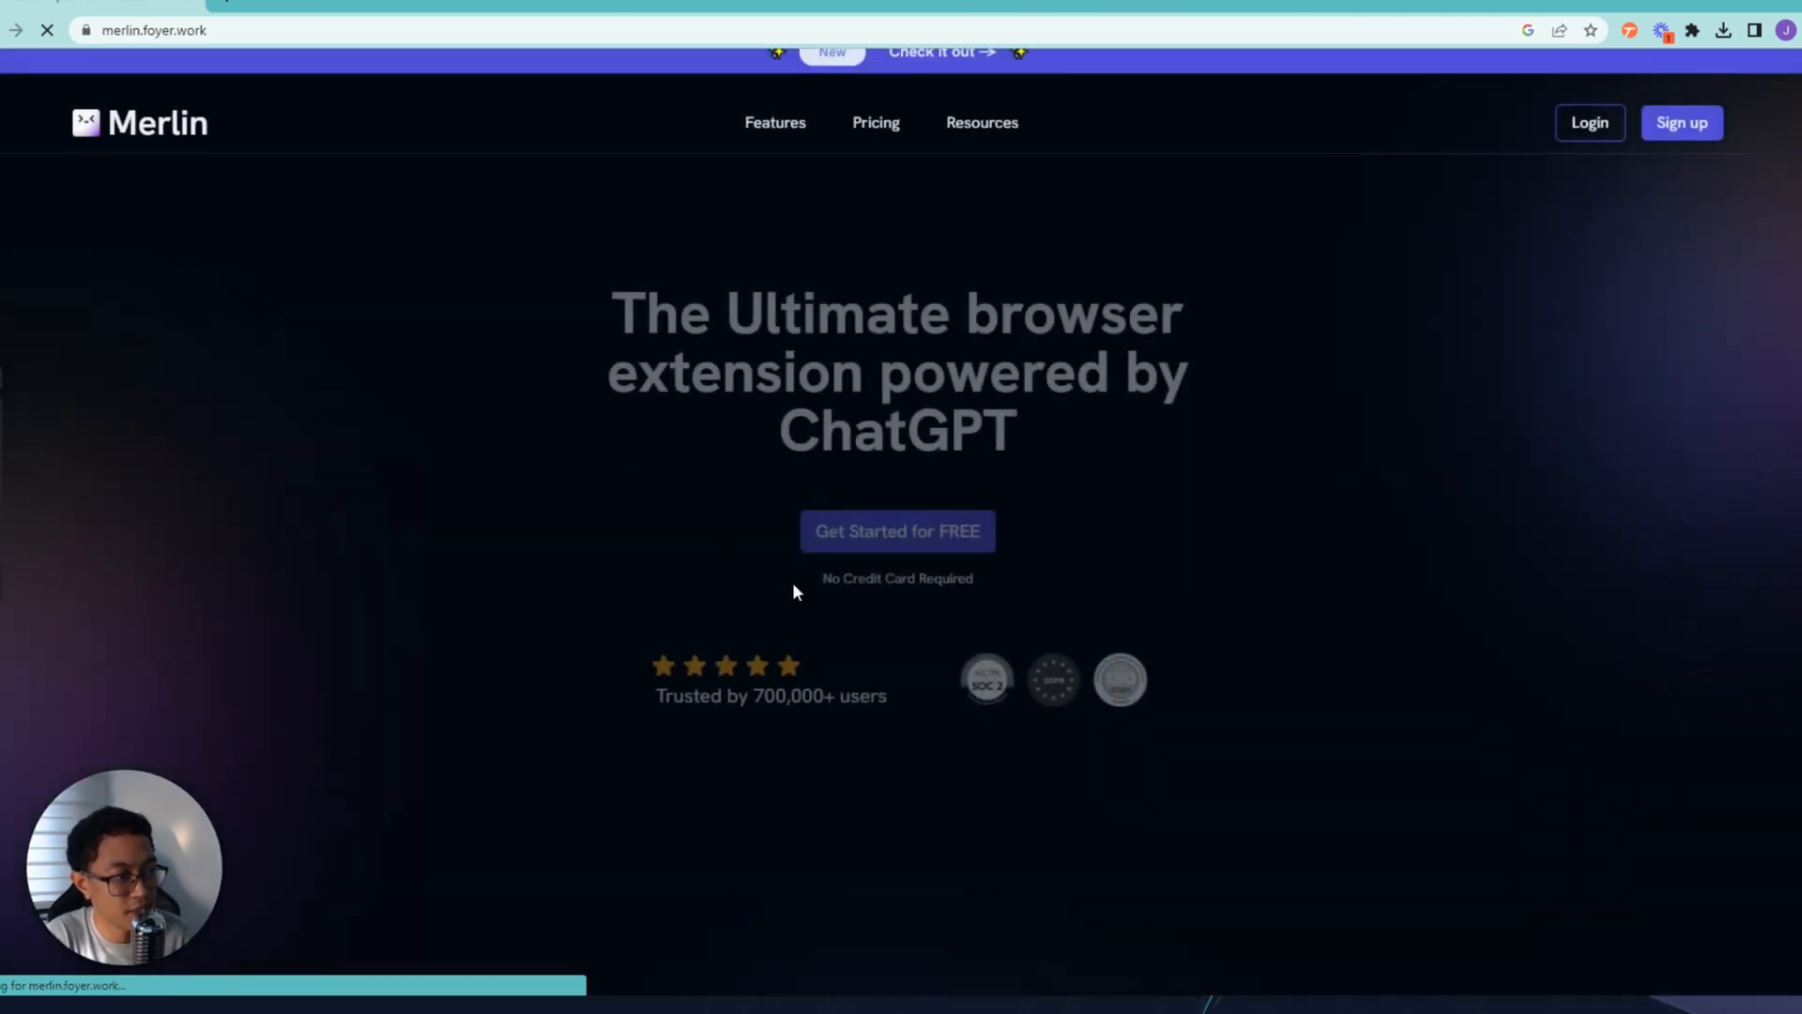
{"action": "left_click", "coordinate": [940, 545]}
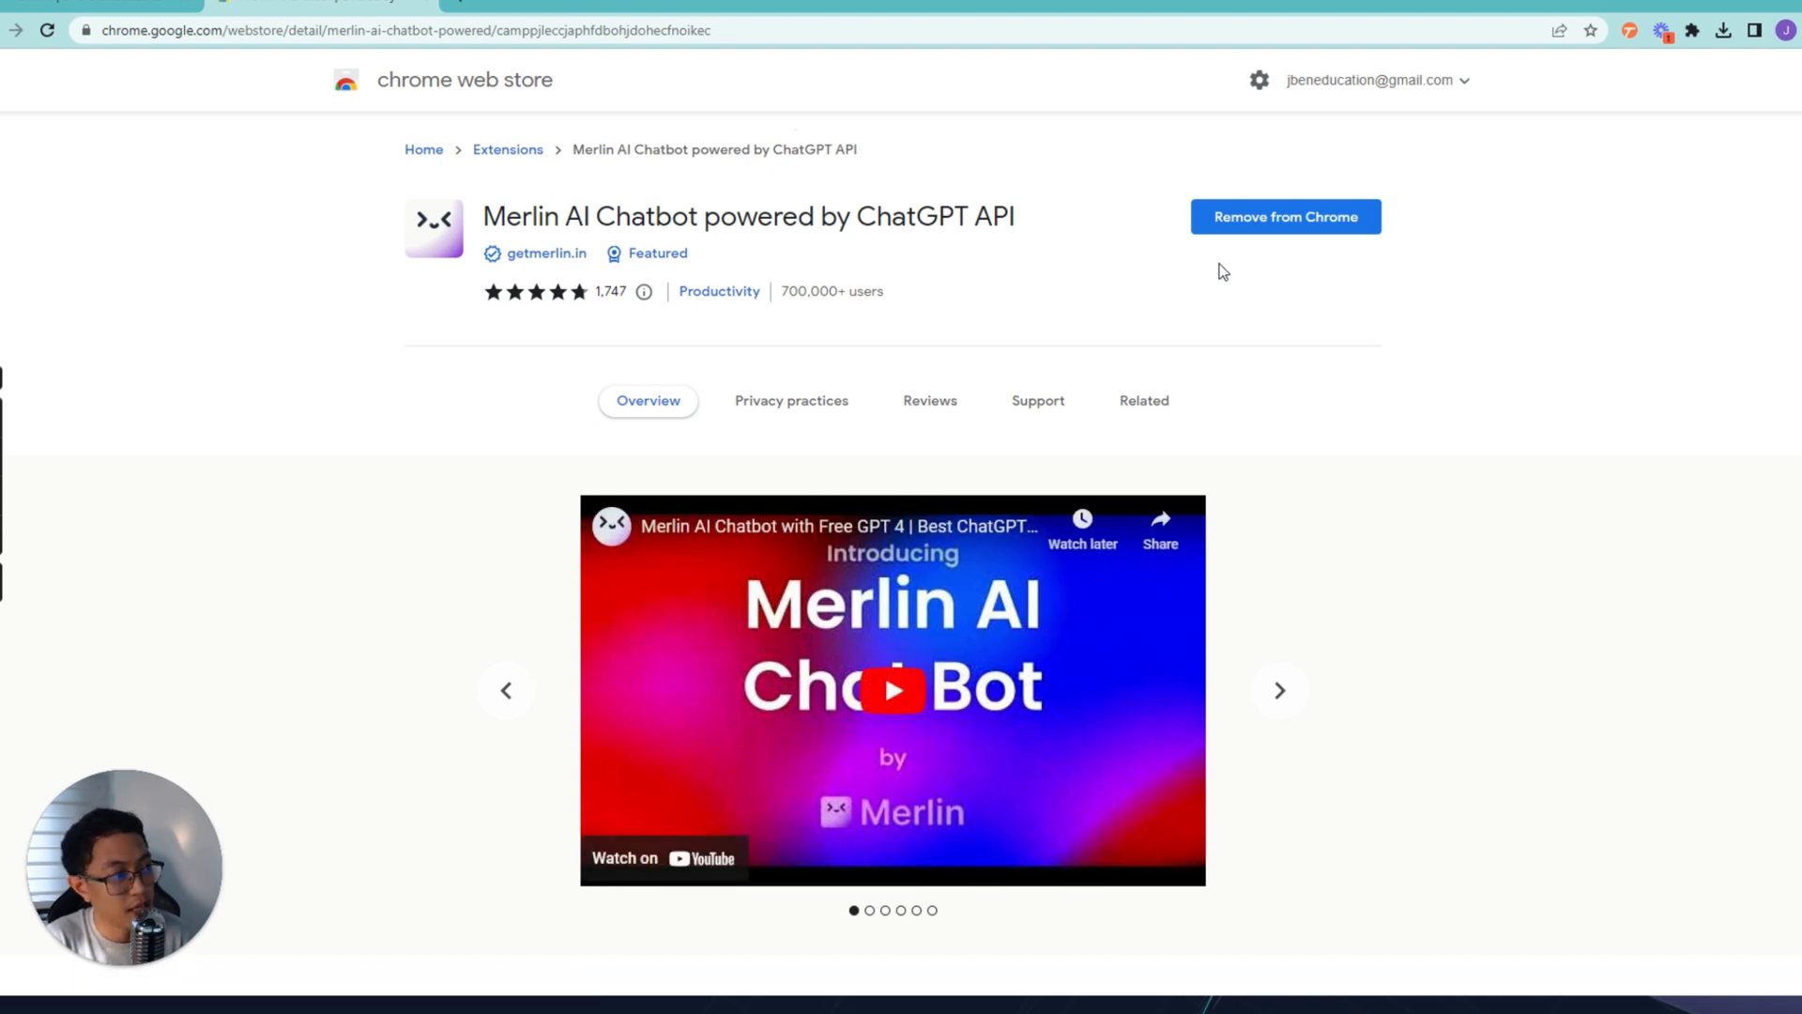
{"action": "left_click", "coordinate": [450, 3]}
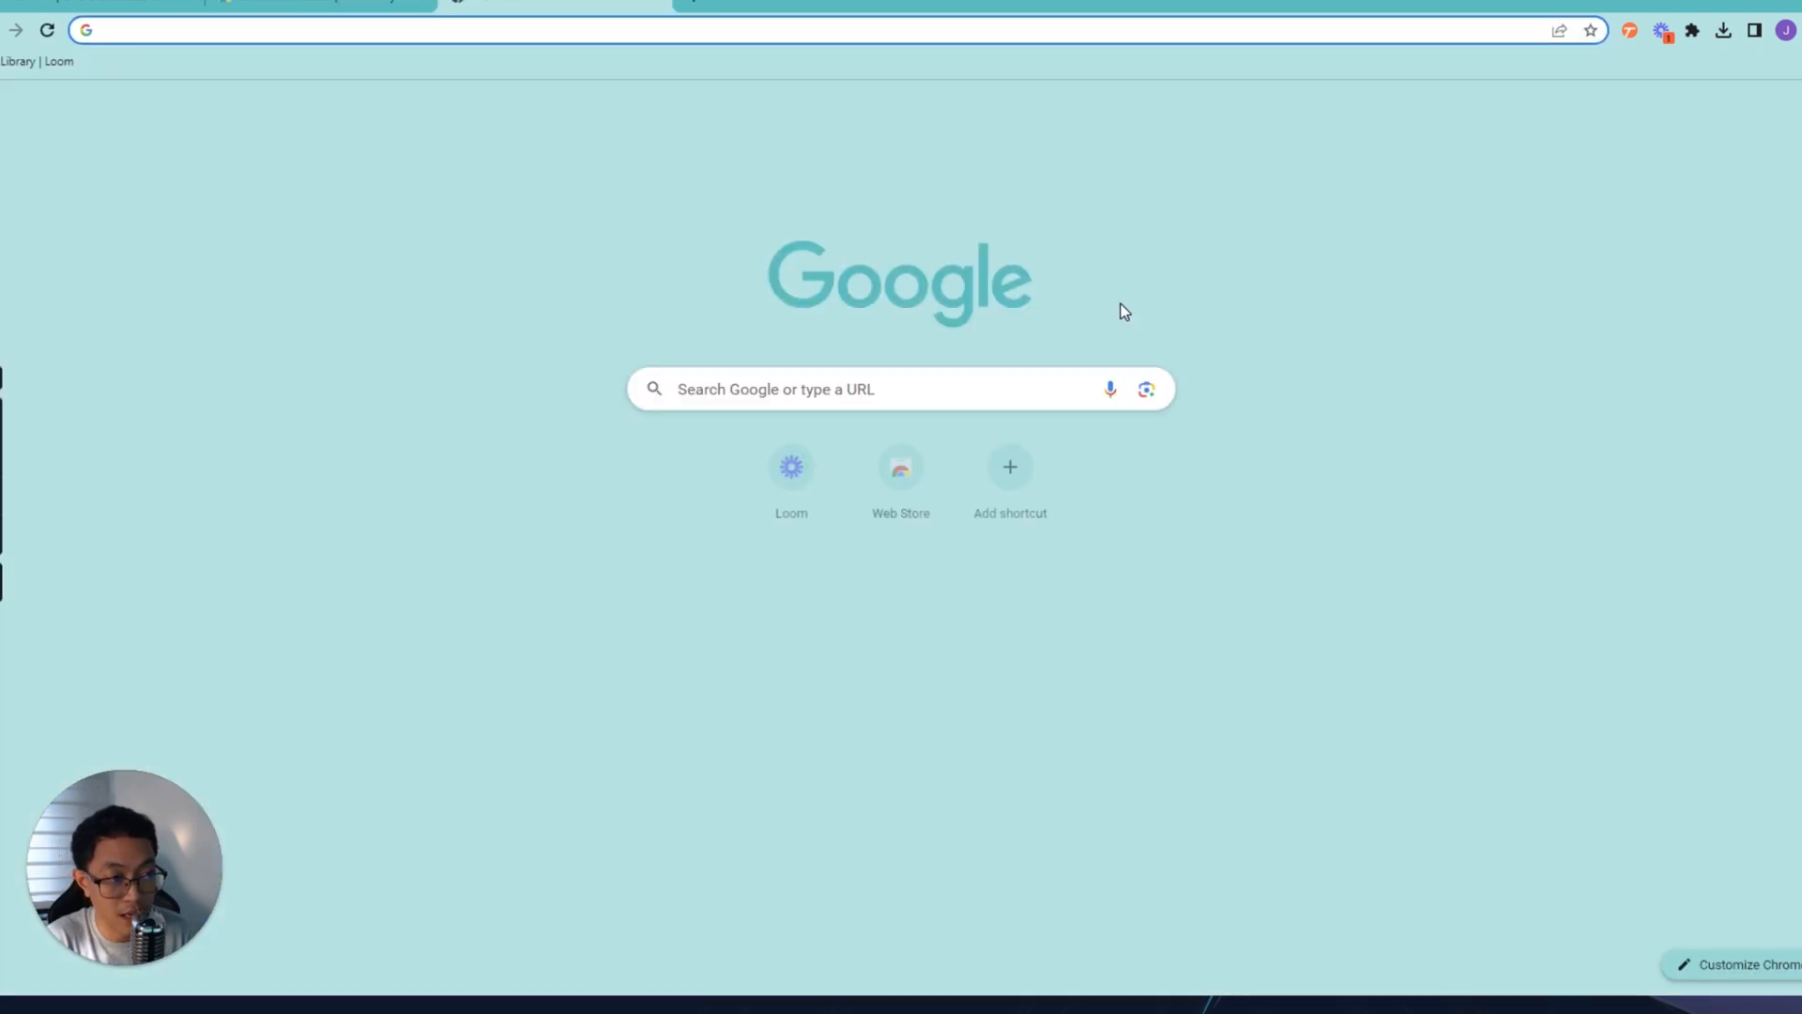
- Open Gmail, switch to the other Google account, and open the 'Afraid of scaring people away' email
{"action": "left_click", "coordinate": [1651, 114]}
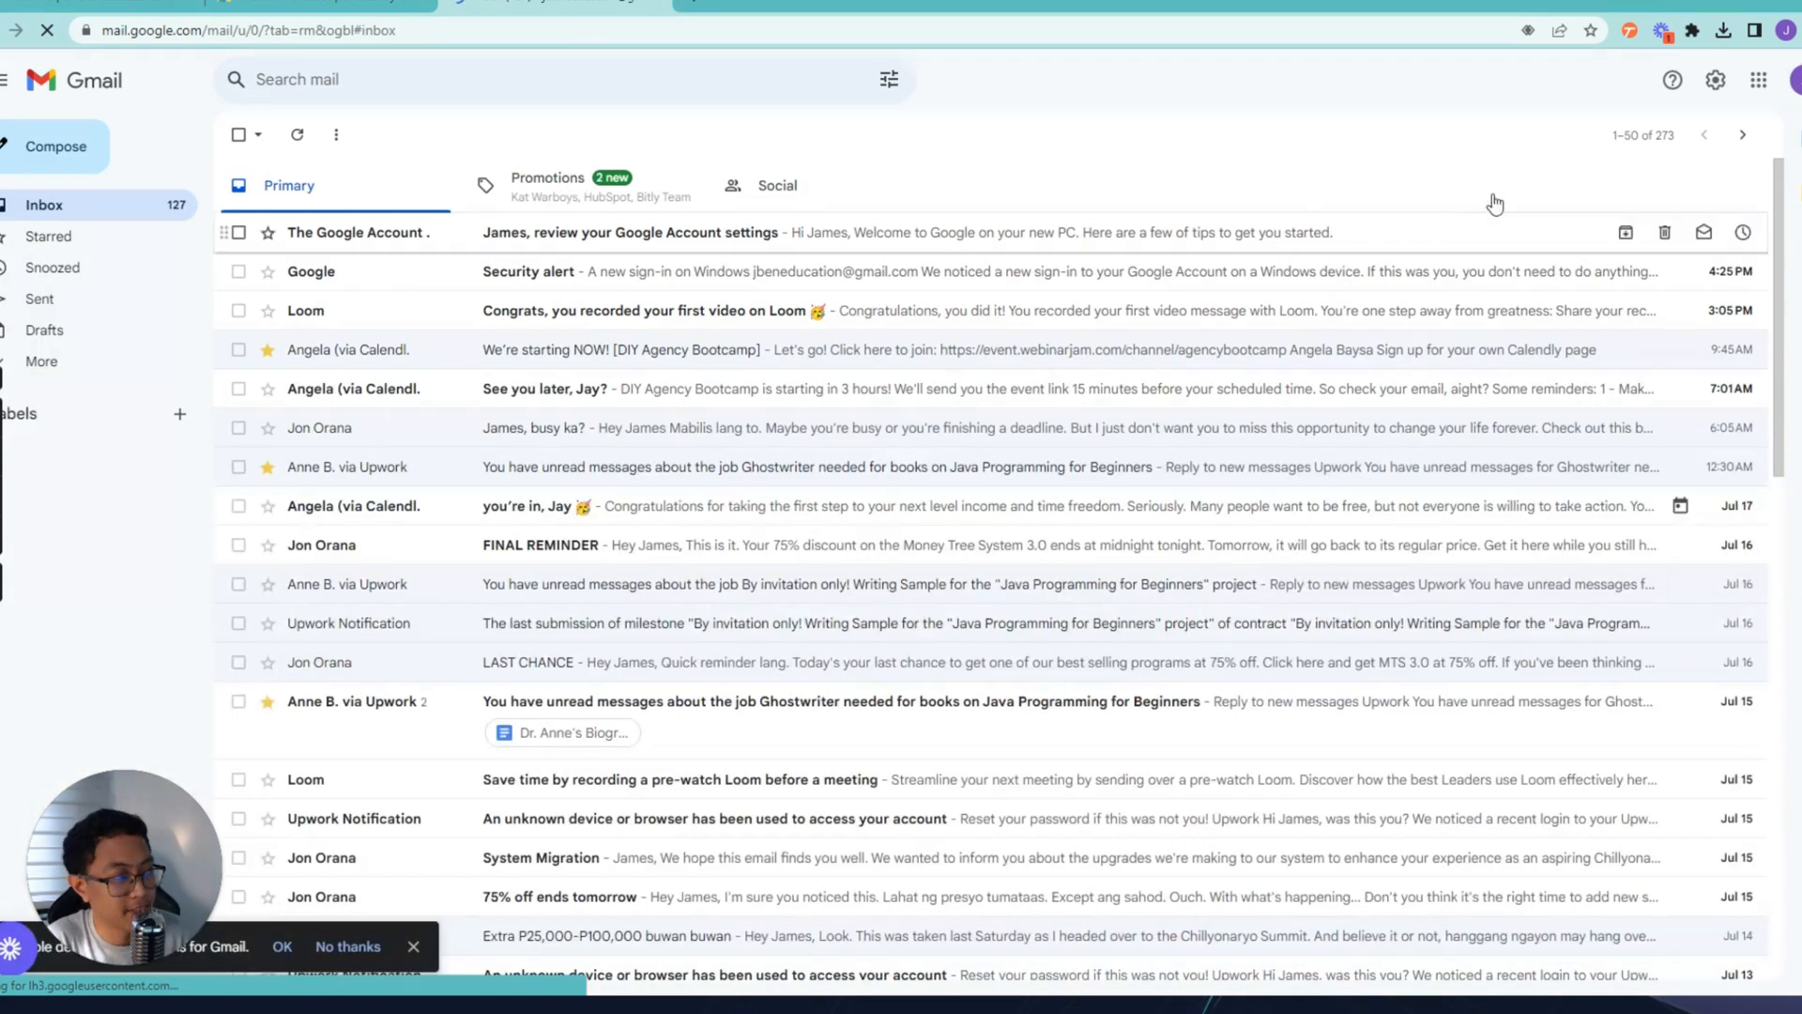
{"action": "left_click", "coordinate": [1795, 81]}
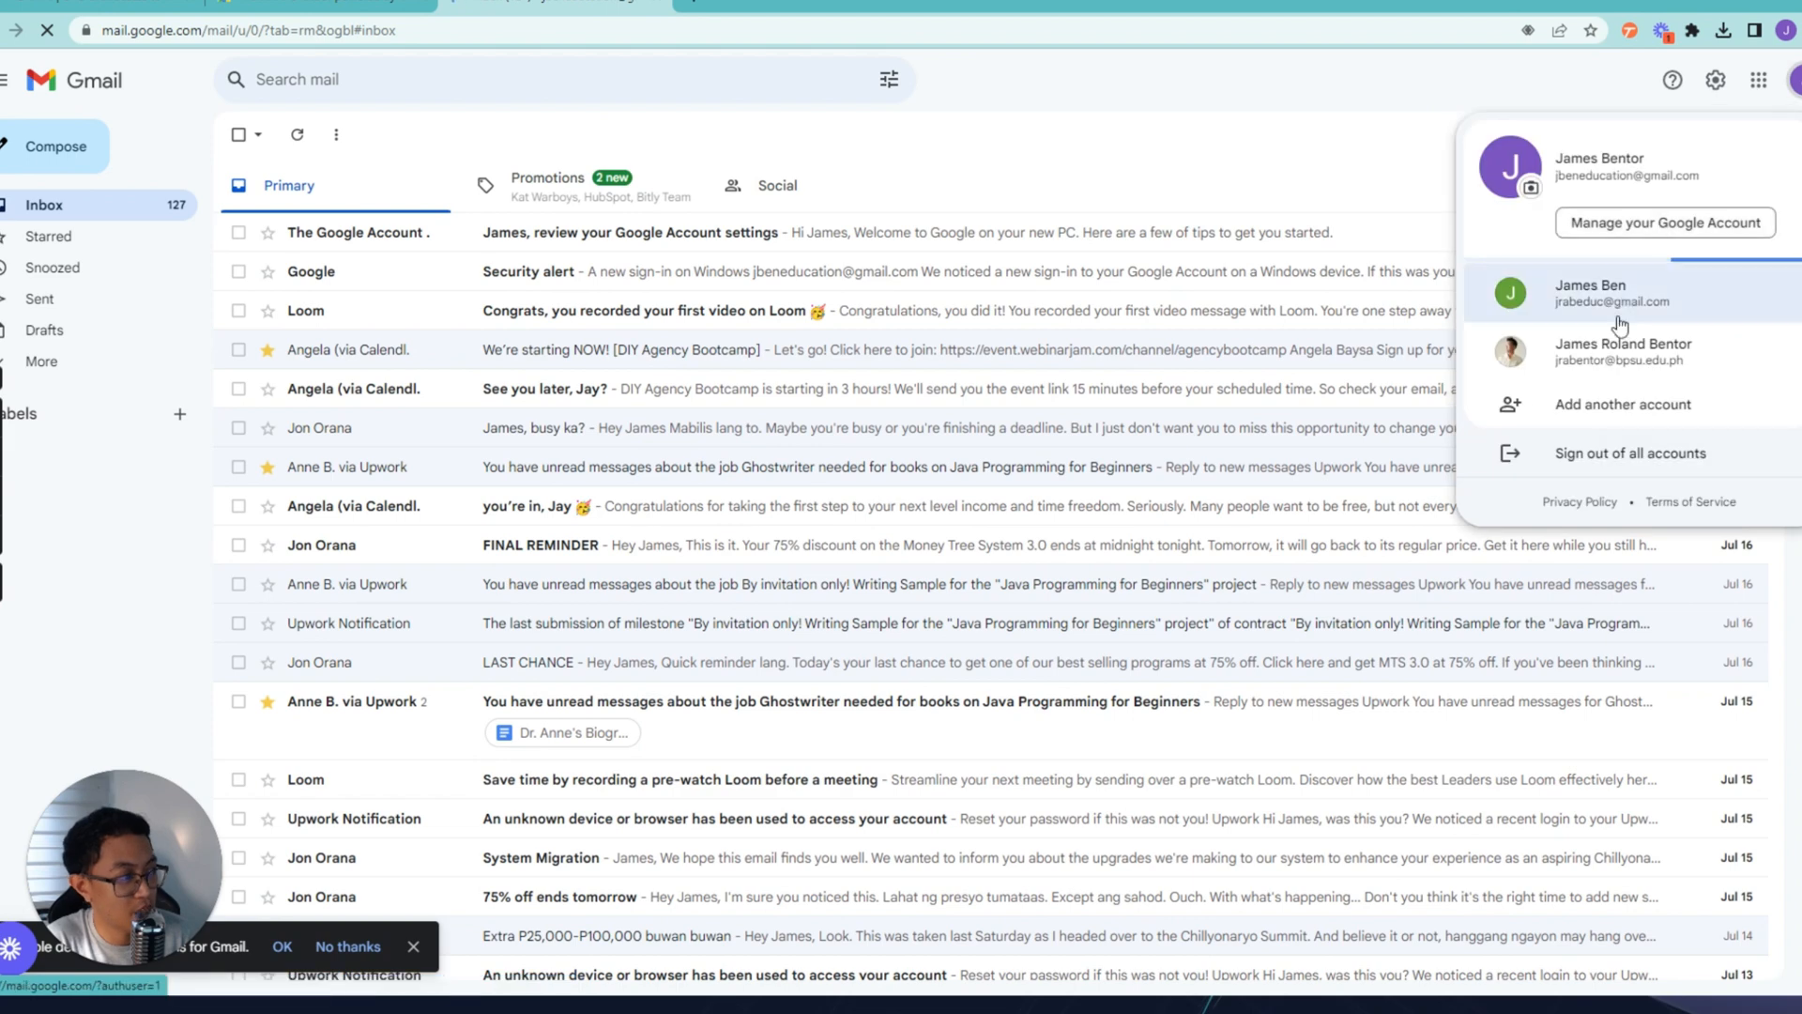
{"action": "left_click", "coordinate": [1629, 323]}
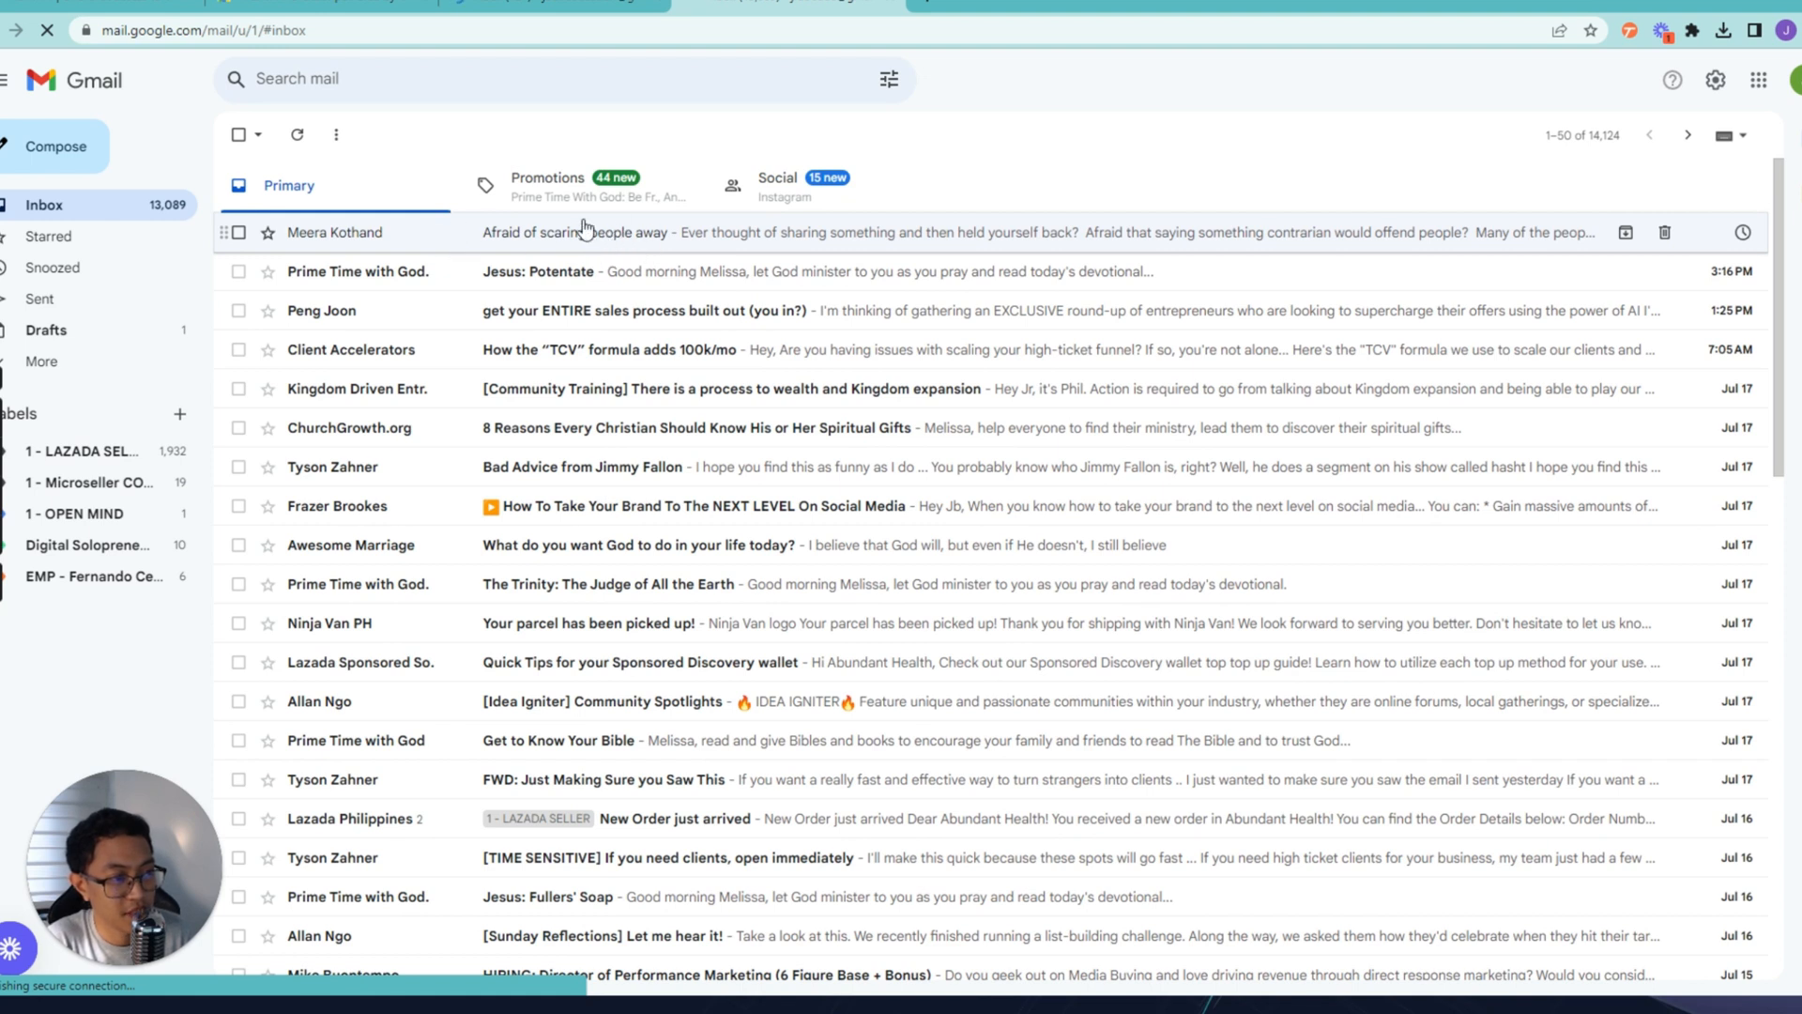
{"action": "left_click", "coordinate": [708, 238]}
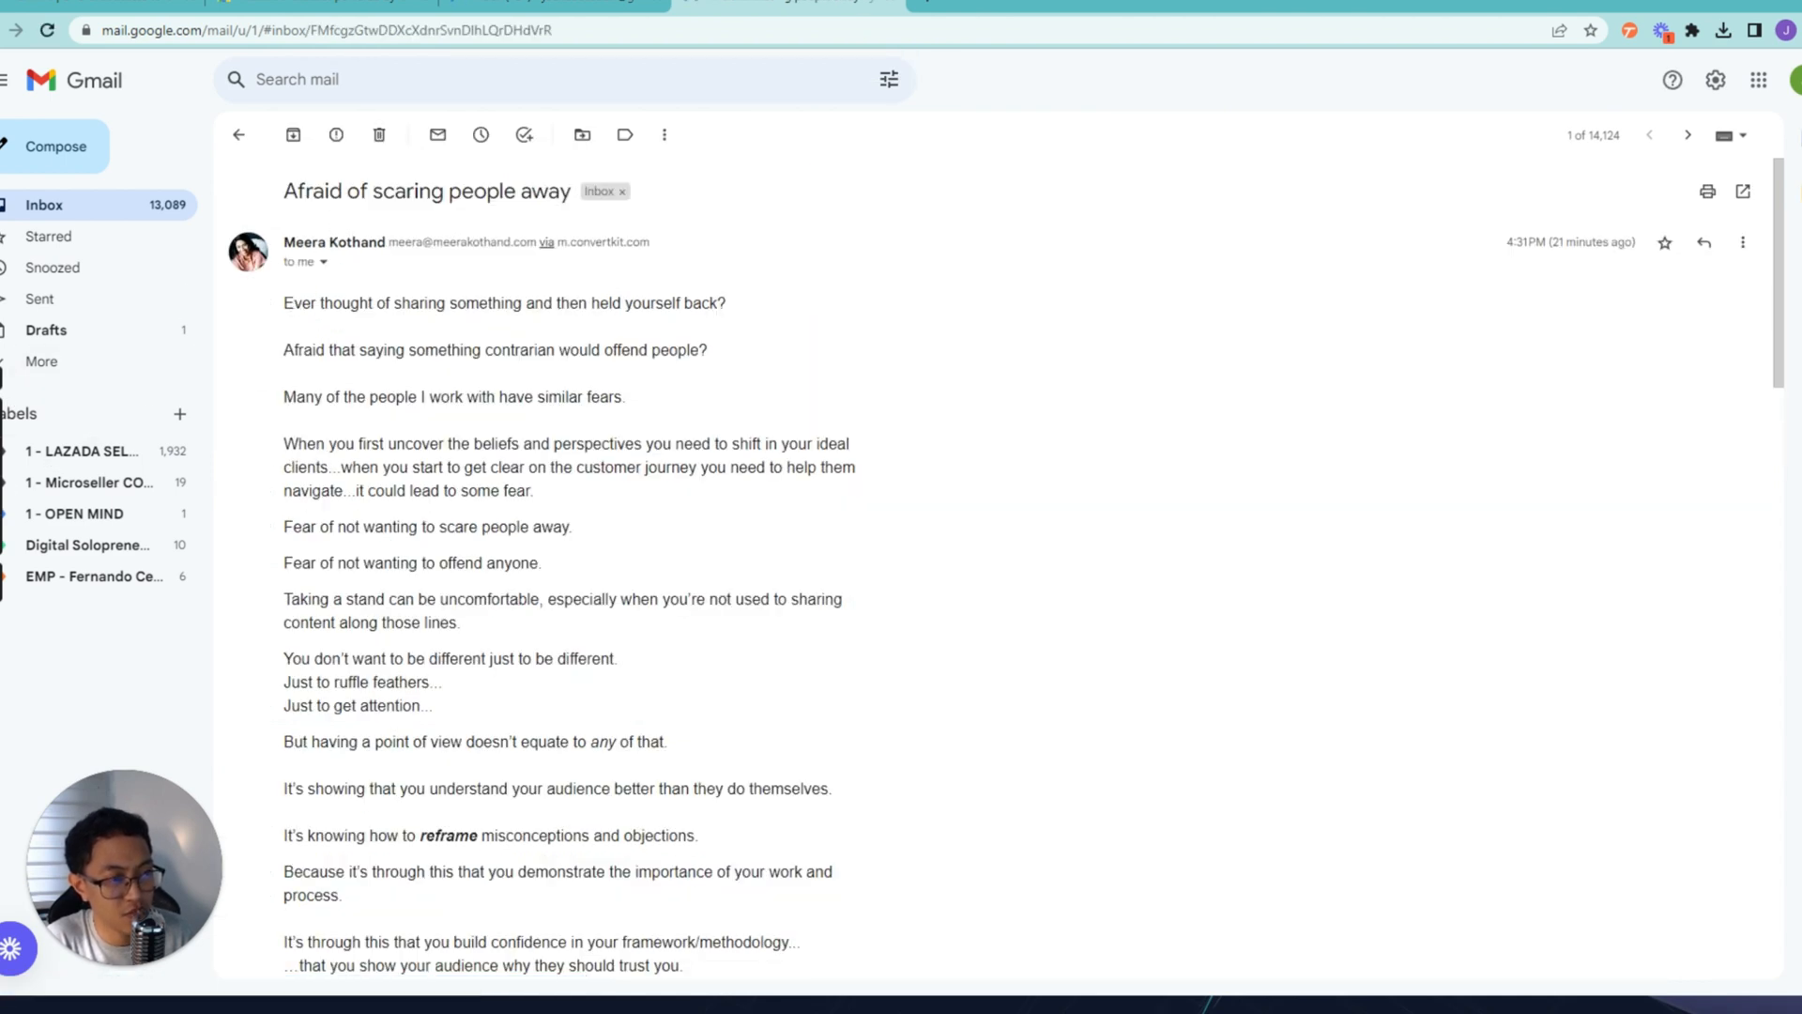
- Select the entire email body and send it to Merlin with Ctrl+M
{"action": "left_click_drag", "start_coordinate": [283, 302], "coordinate": [372, 558]}
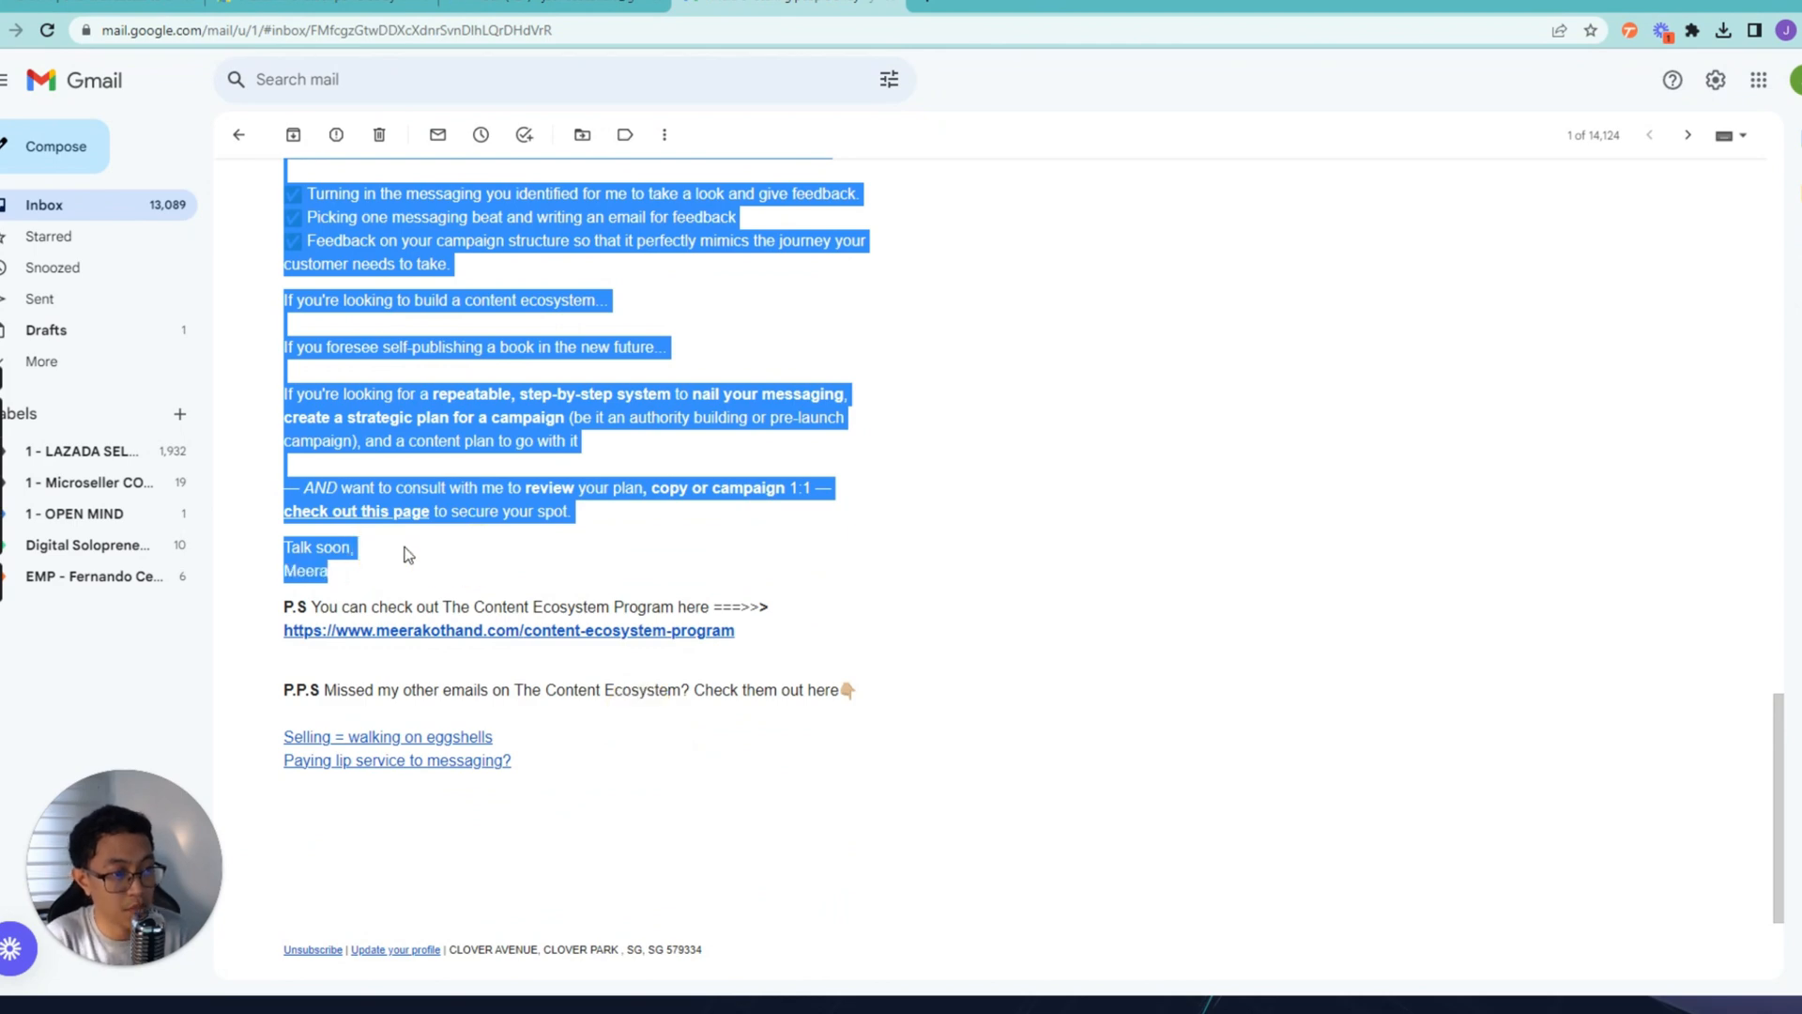
{"action": "scroll", "coordinate": [572, 563], "scroll_direction": "up", "scroll_amount": 15}
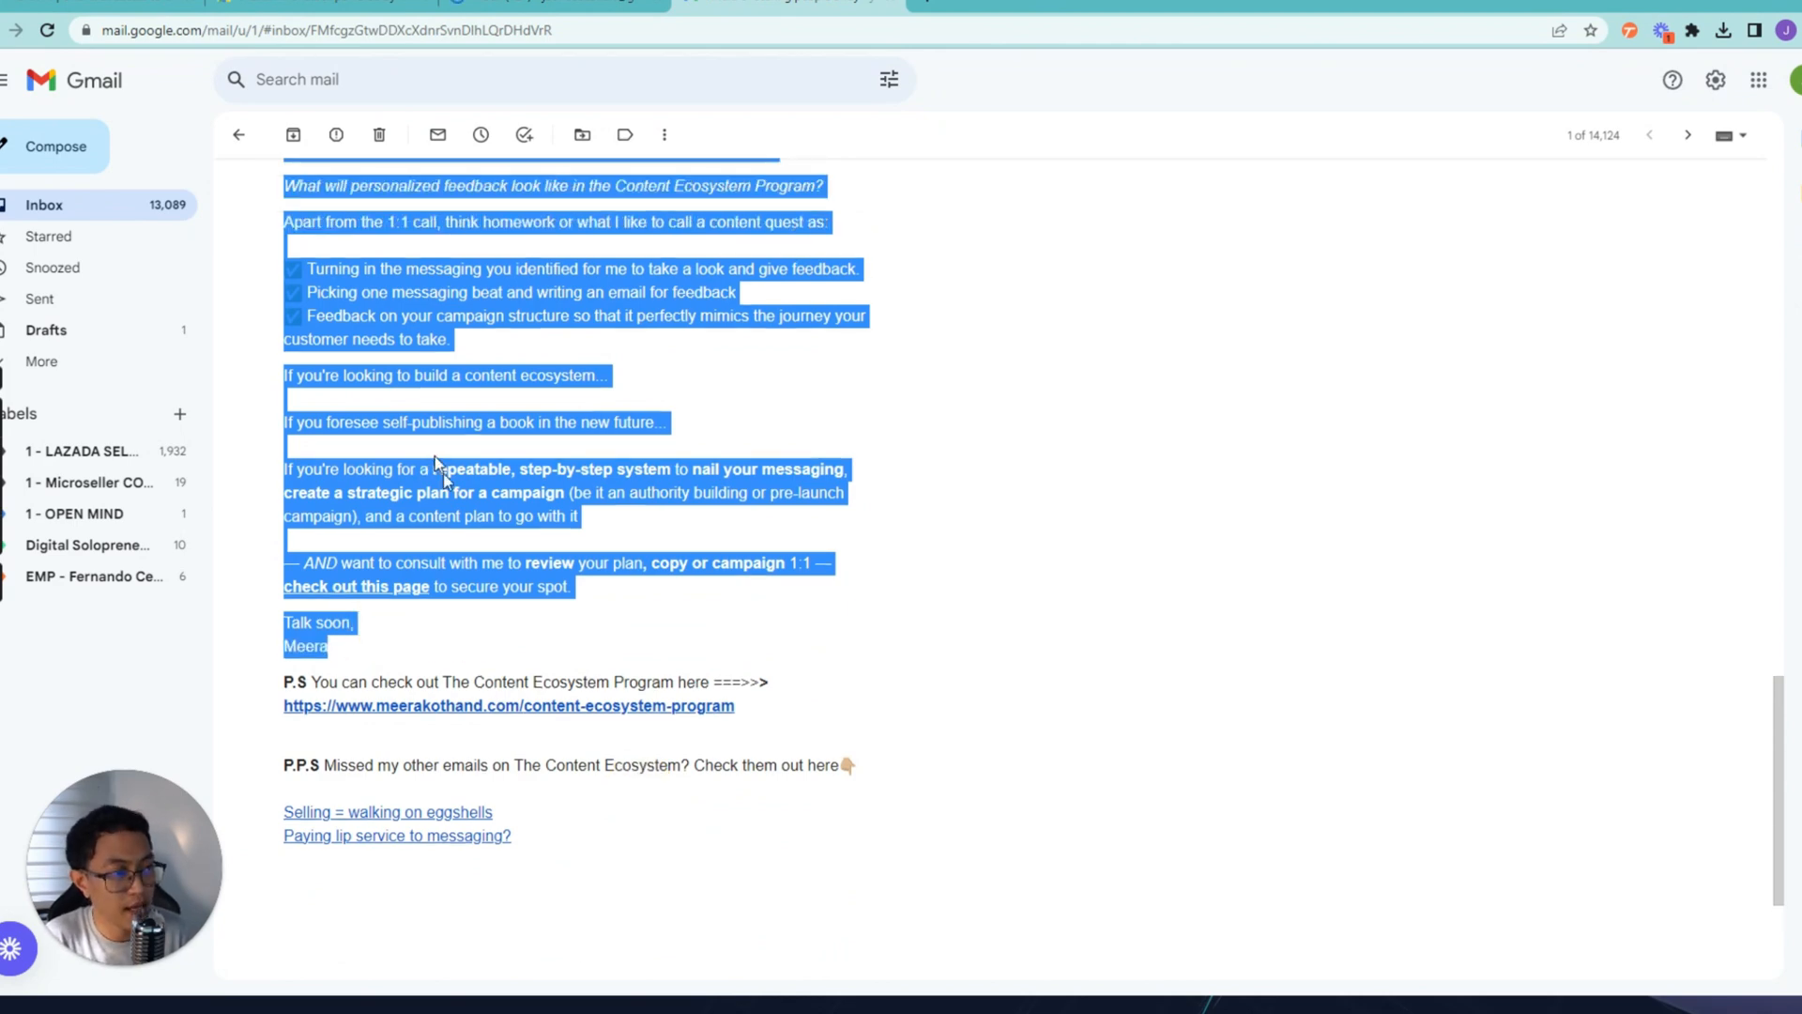
{"action": "scroll", "coordinate": [463, 574], "scroll_direction": "down", "scroll_amount": 15}
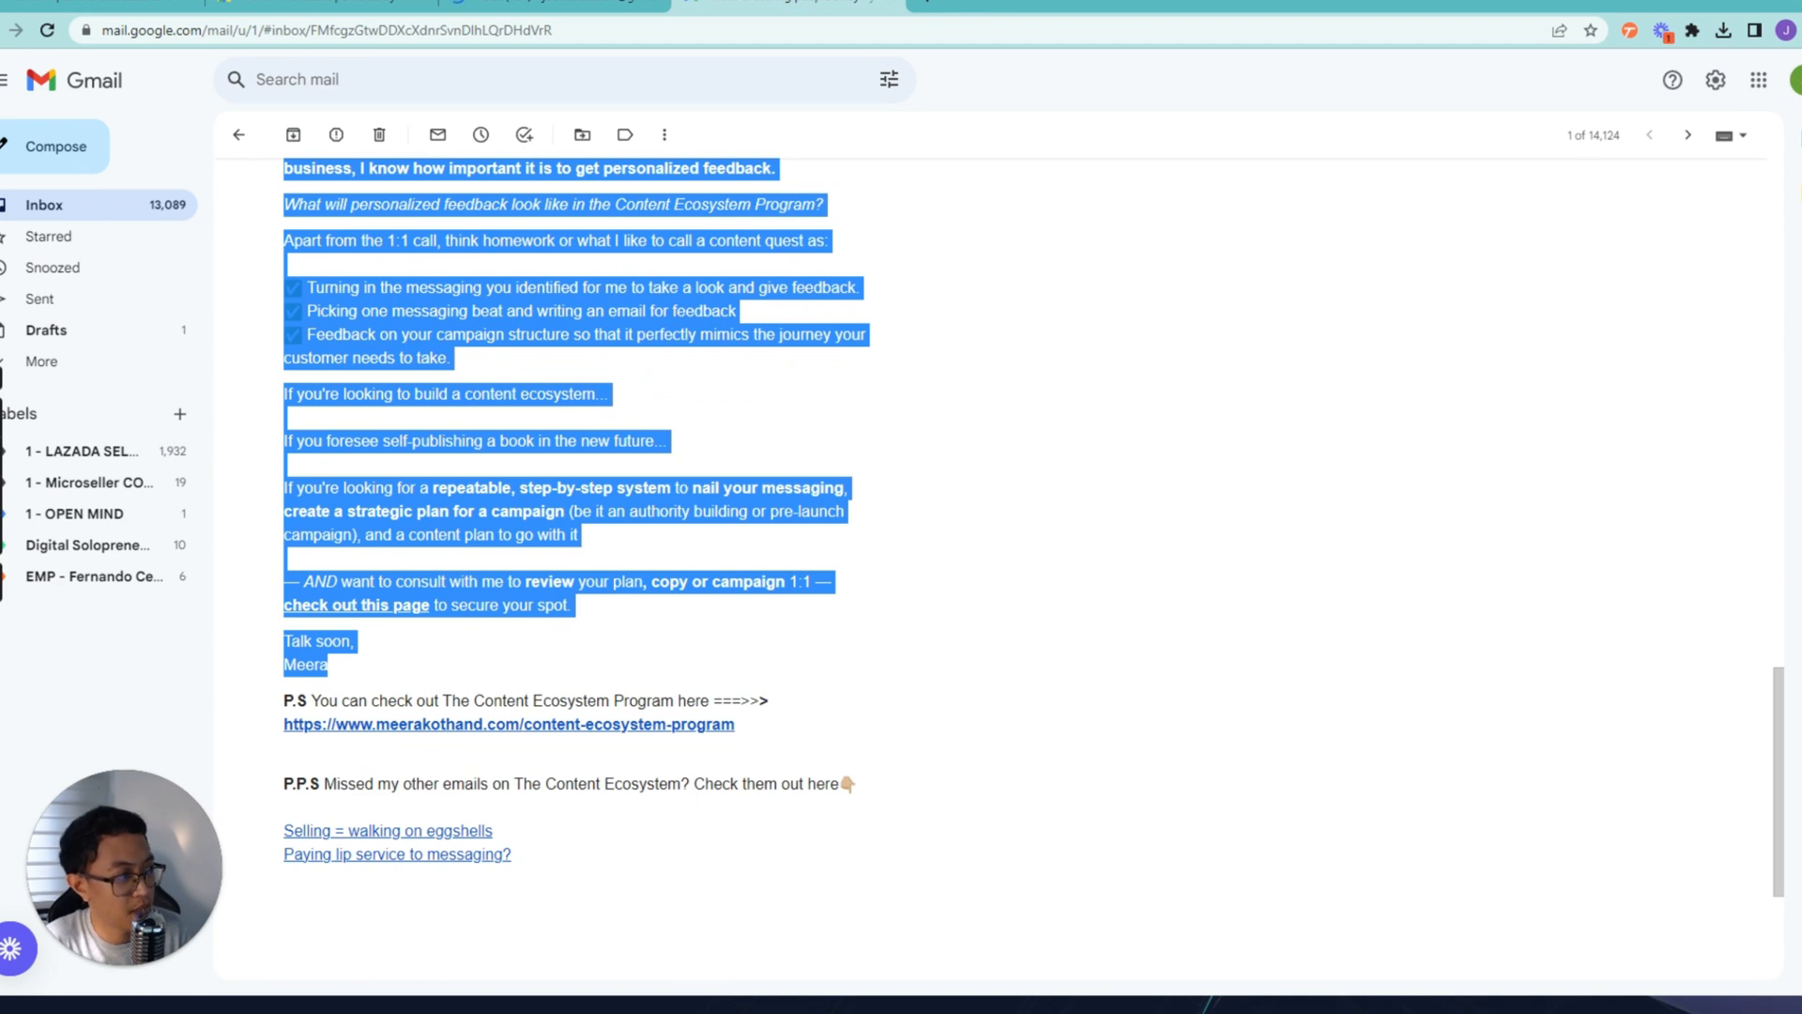
{"action": "left_click_drag", "start_coordinate": [330, 665], "coordinate": [282, 316]}
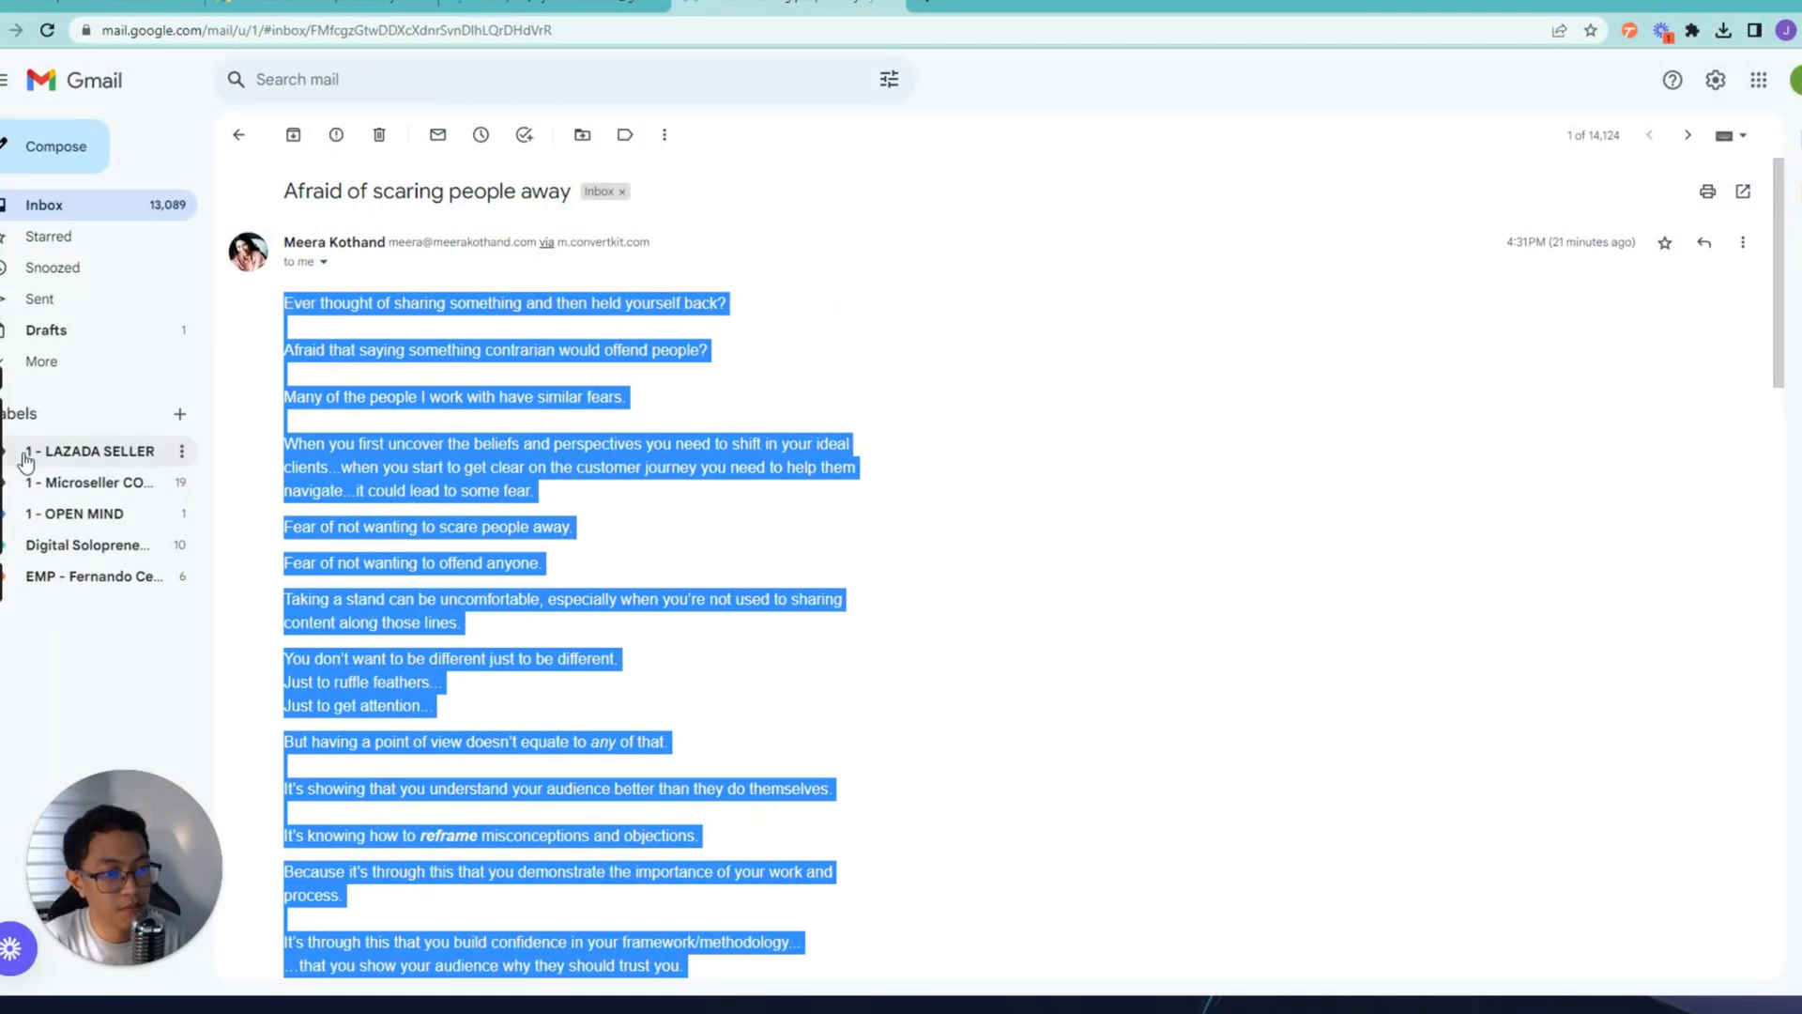
{"action": "key", "text": "ctrl+m"}
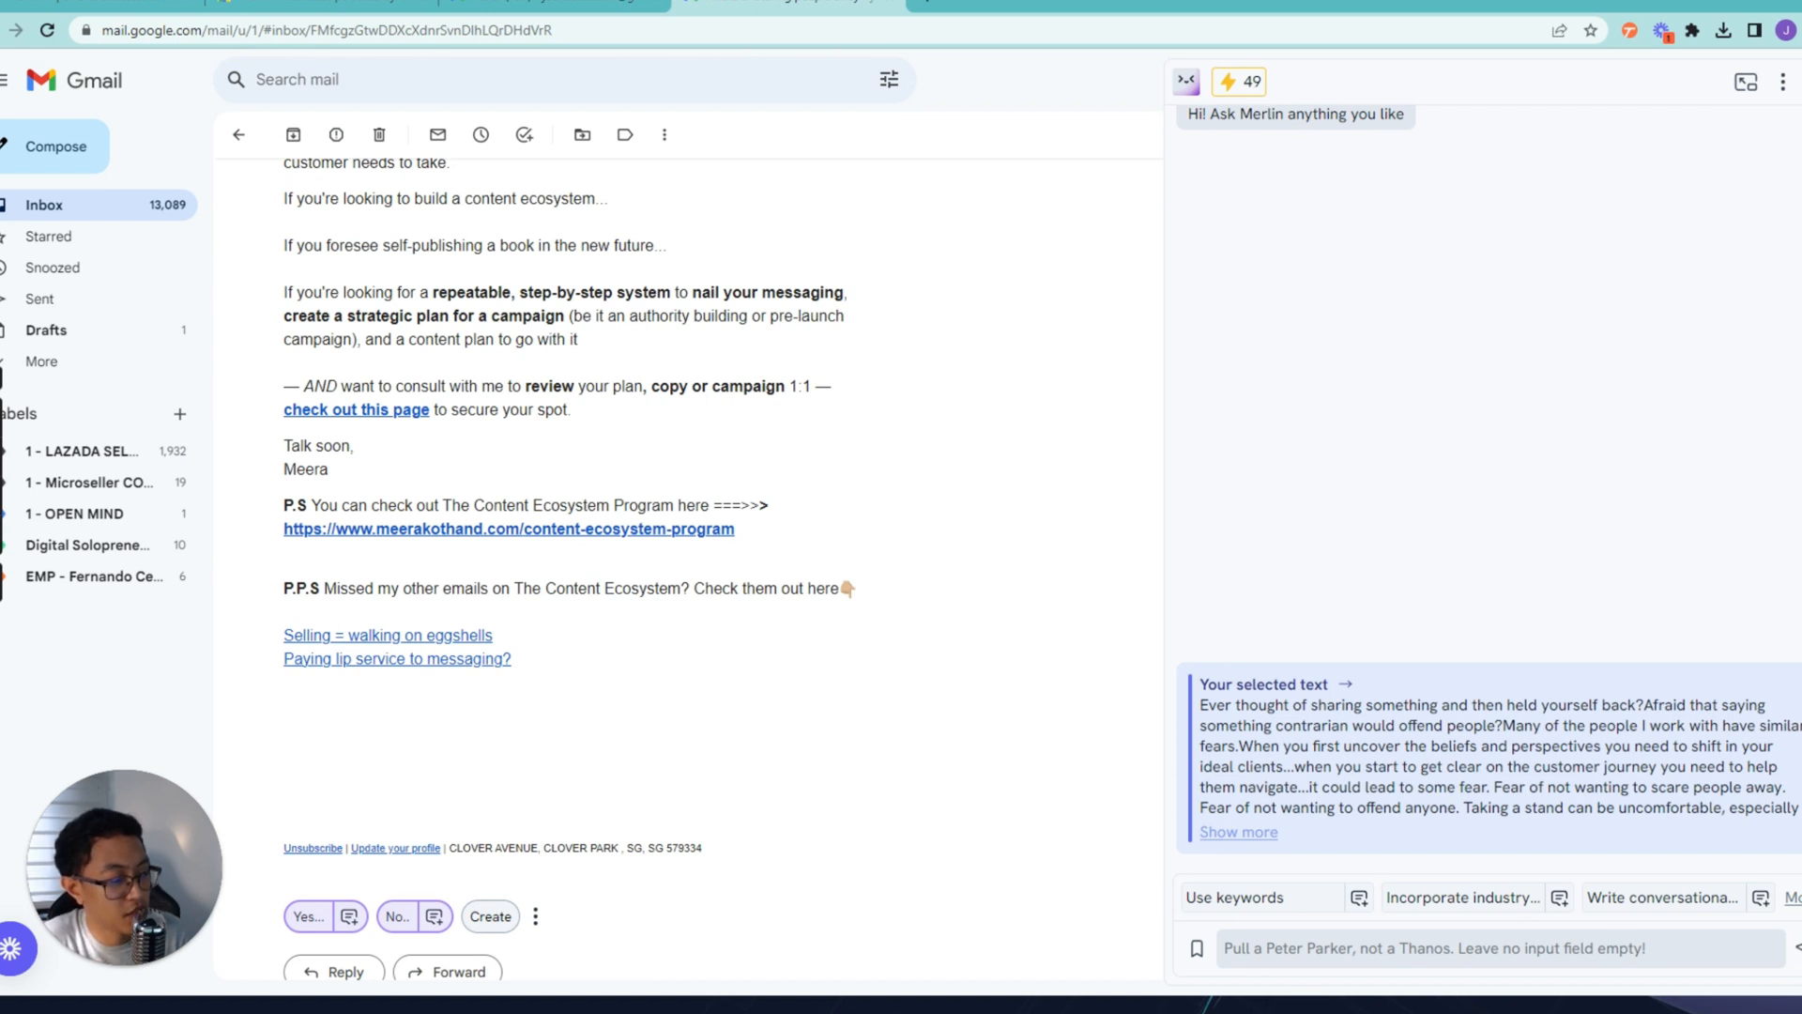
- Ask Merlin 'Act as me, reply to this email with appreciation' and submit it
{"action": "left_click", "coordinate": [1298, 953]}
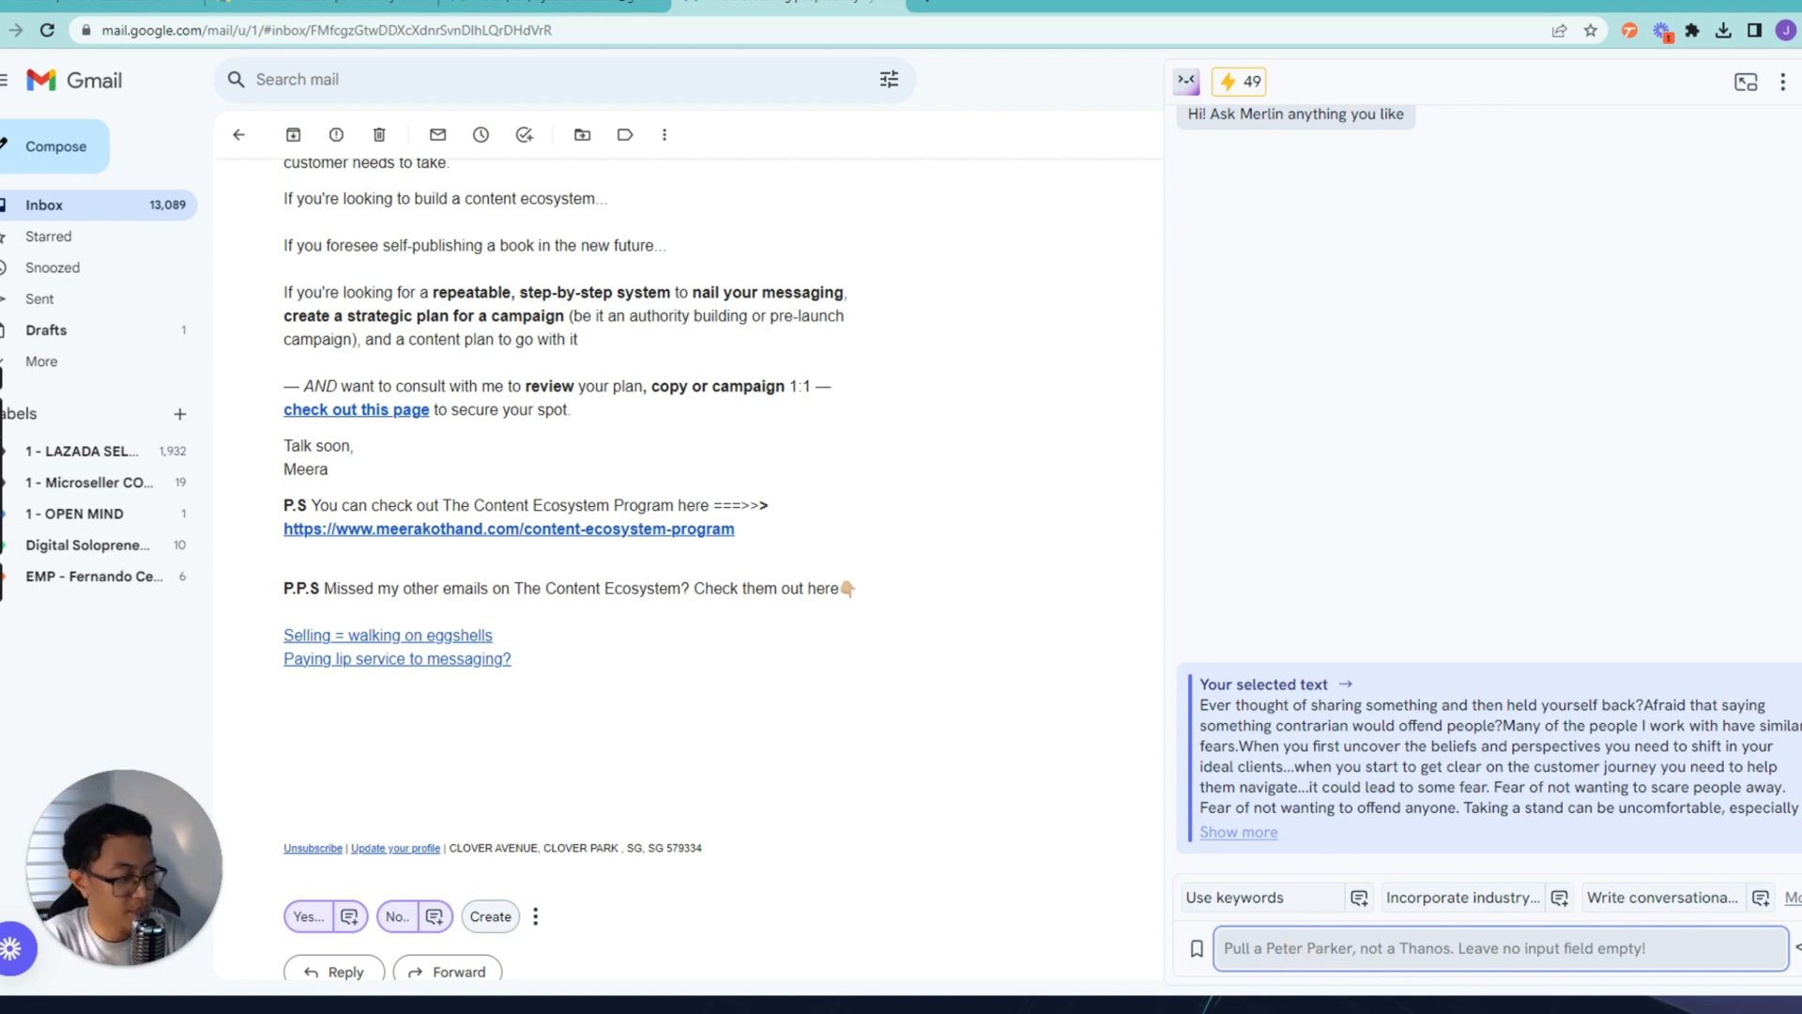
{"action": "type", "text": "Act as"}
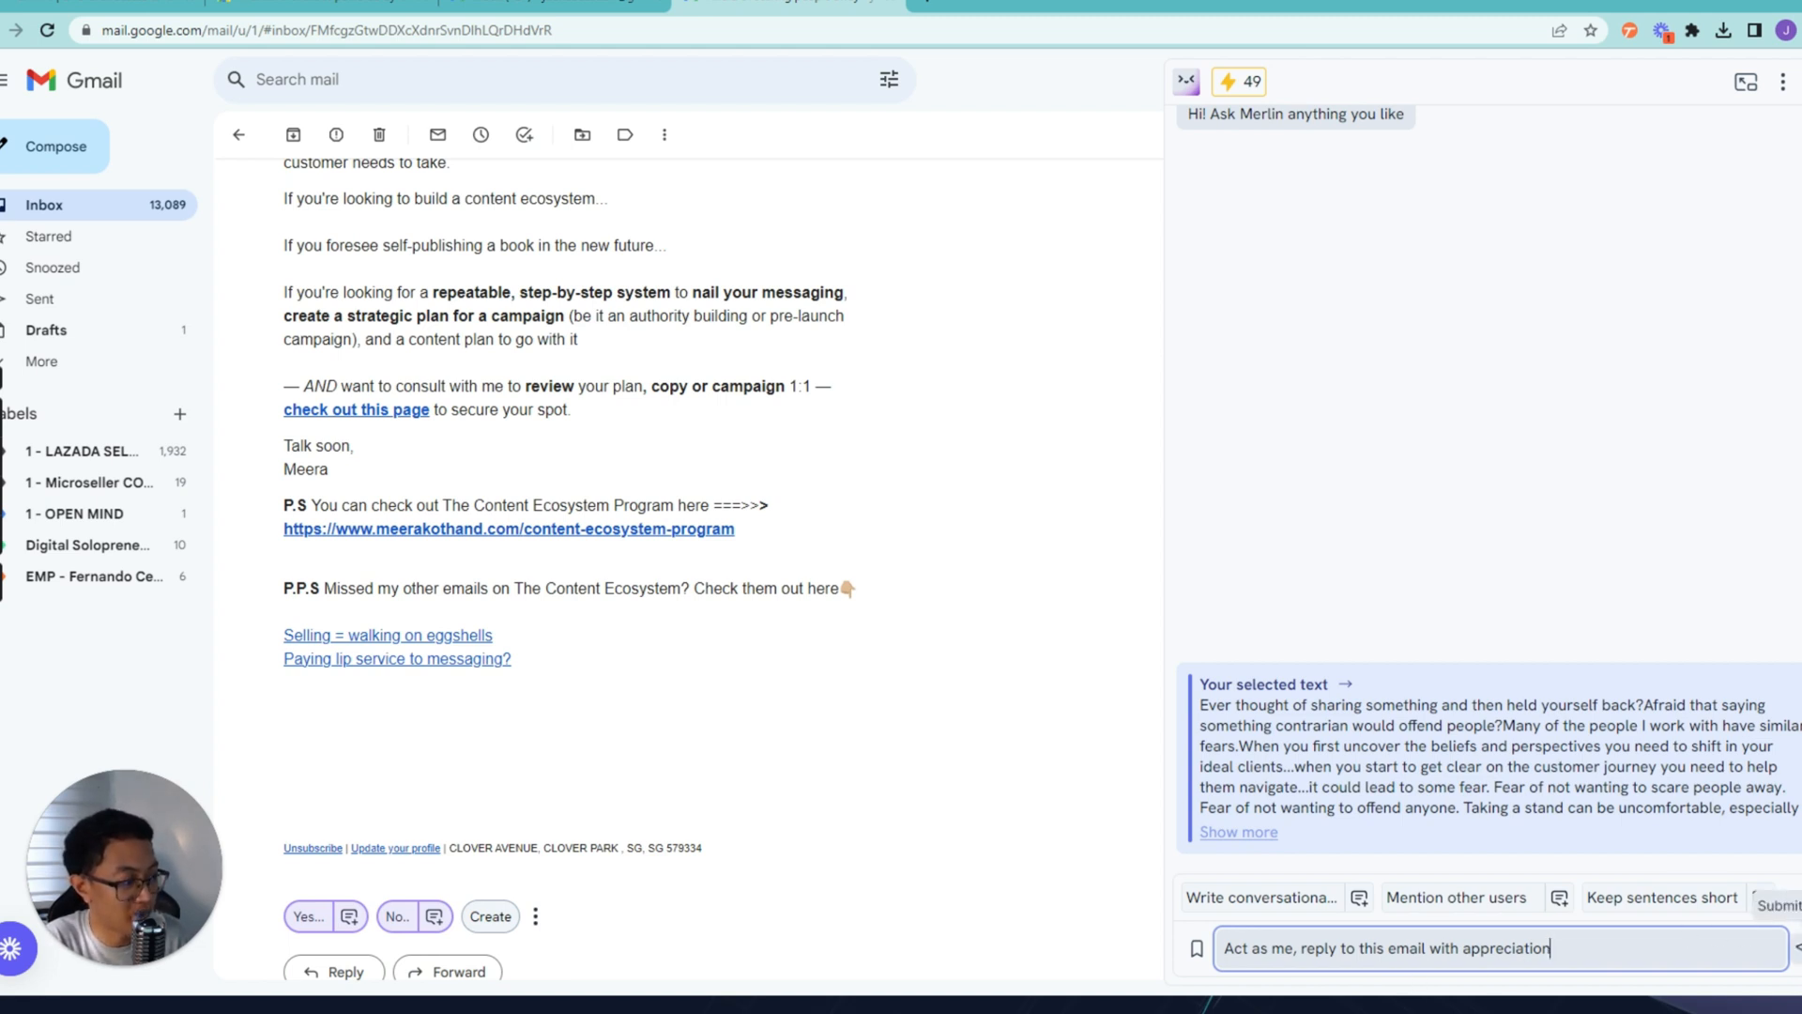
{"action": "left_click", "coordinate": [1796, 948]}
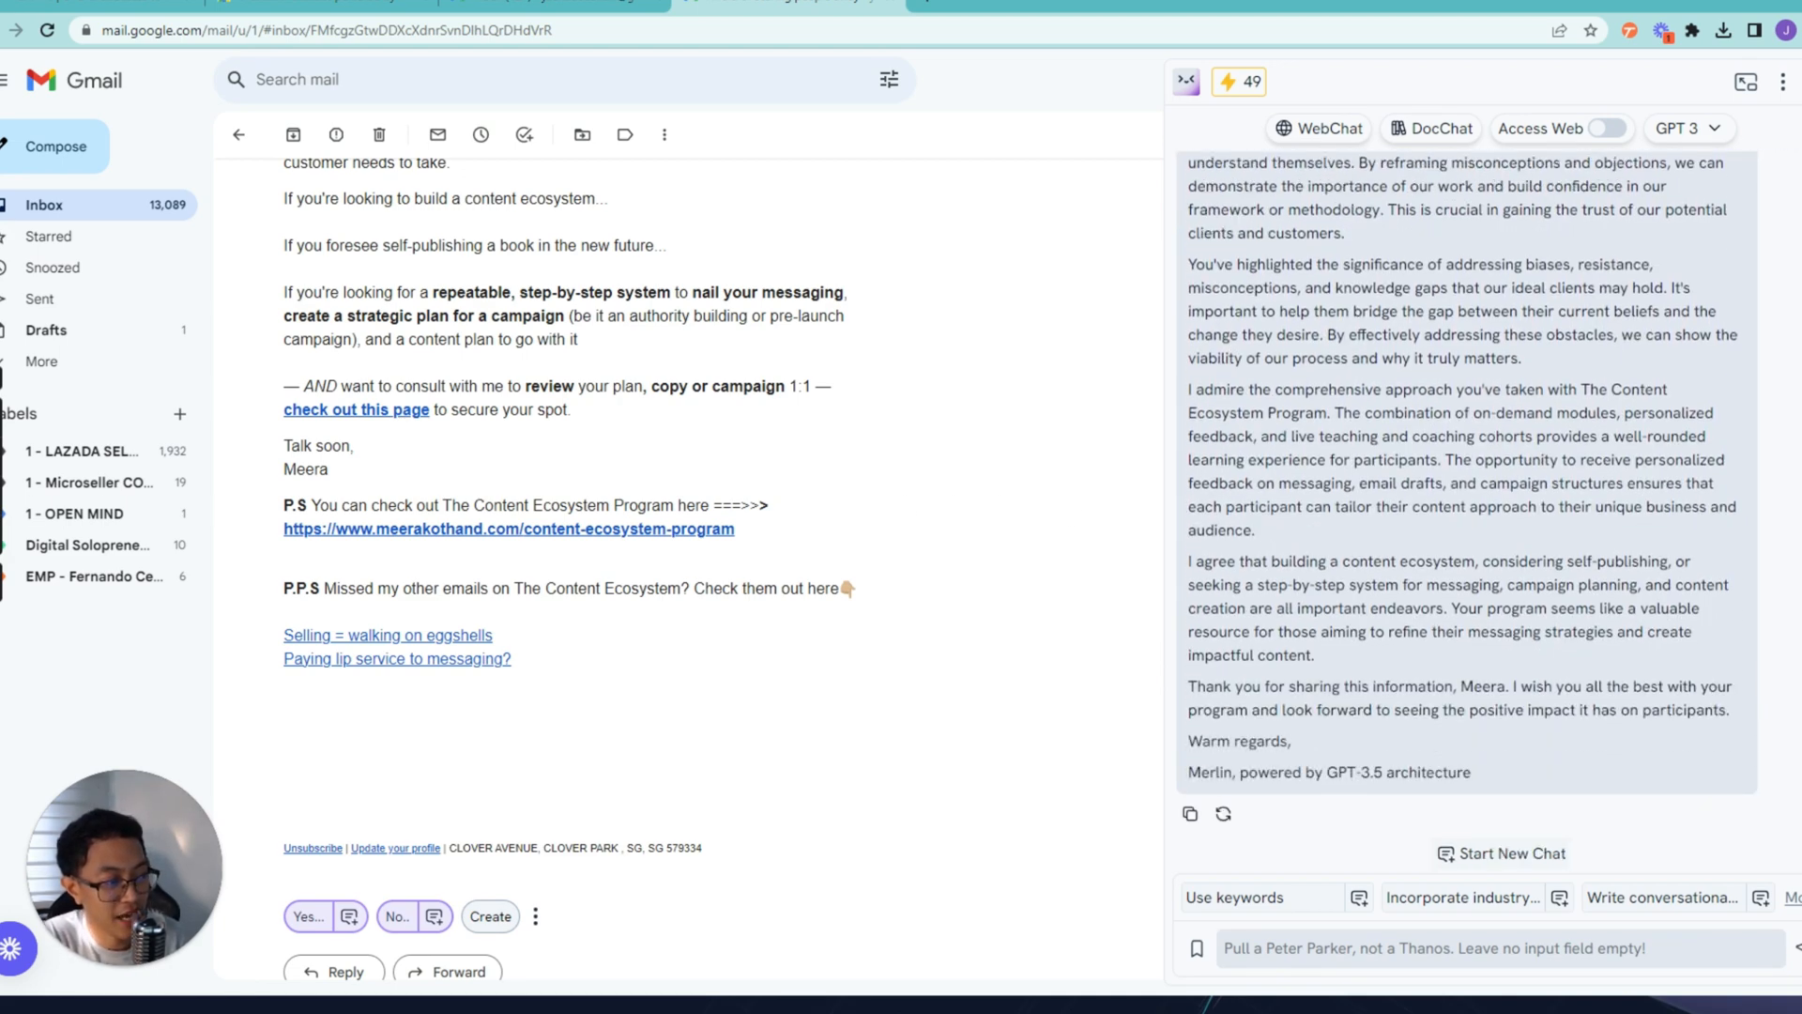
{"action": "scroll", "coordinate": [1344, 676], "scroll_direction": "up", "scroll_amount": 10}
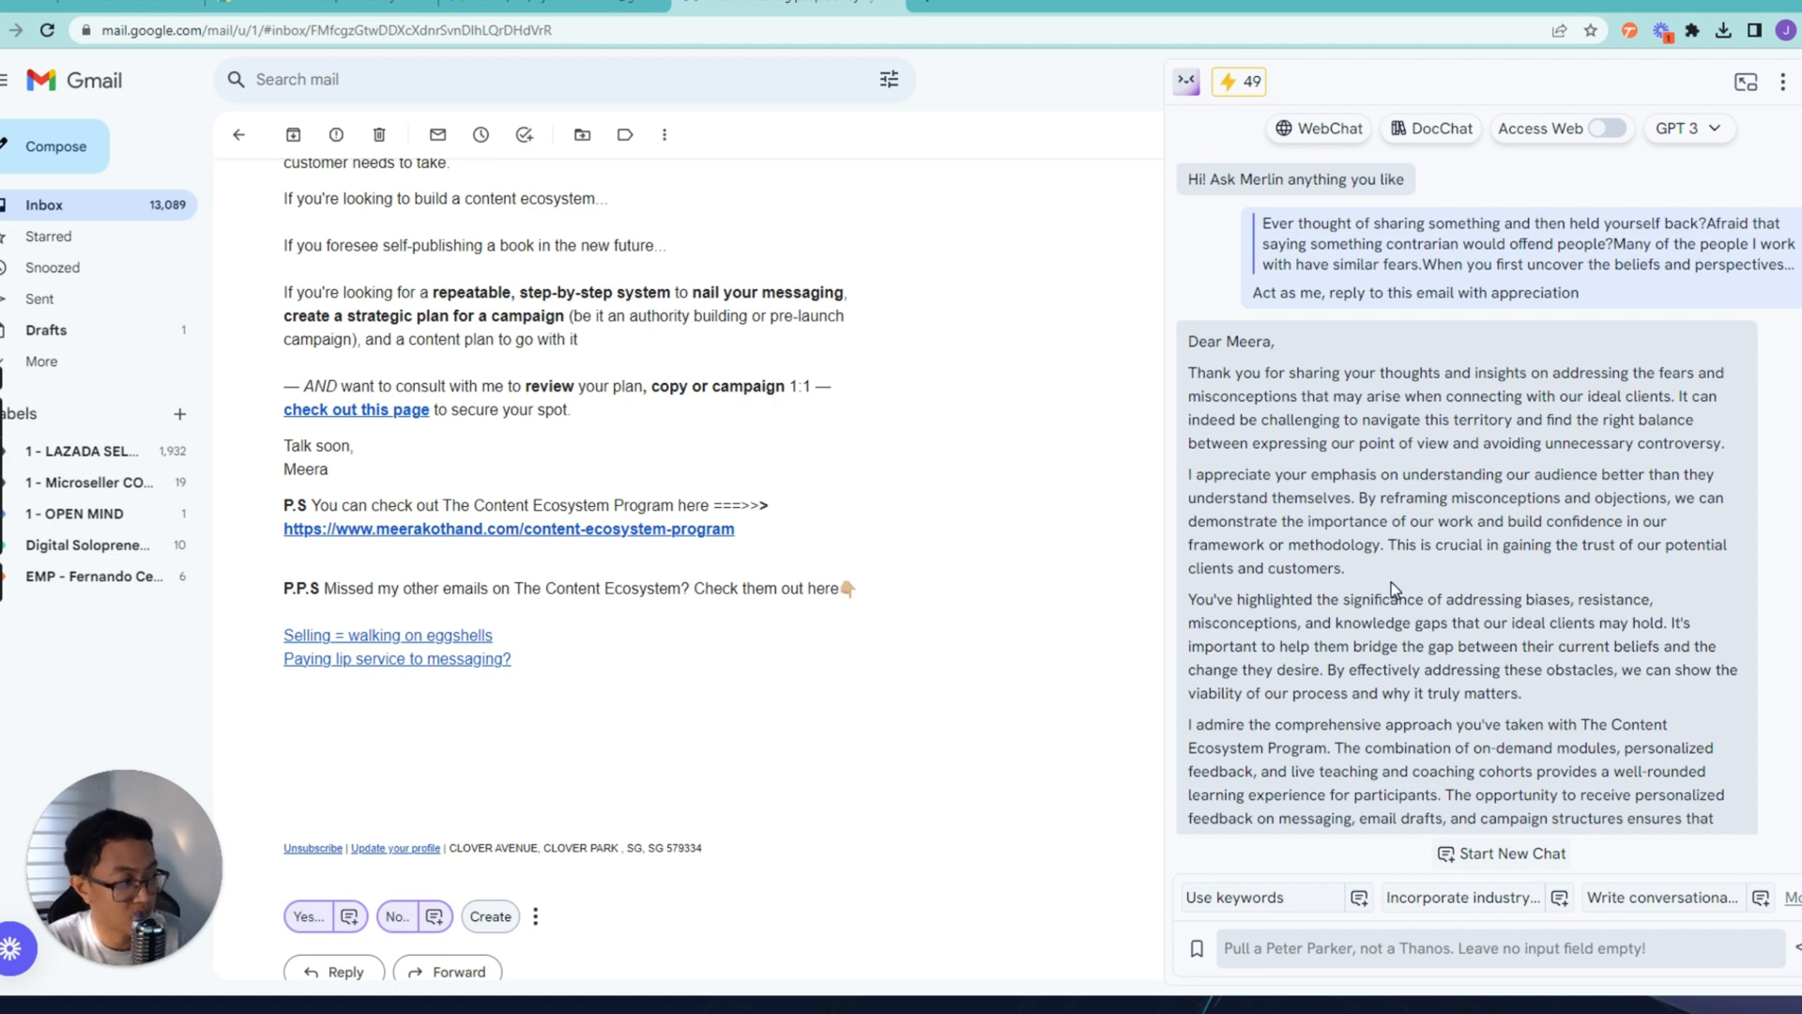
- Select Merlin's whole reply from 'Dear…' through the sign-off and copy it
{"action": "scroll", "coordinate": [1392, 619], "scroll_direction": "down", "scroll_amount": 1}
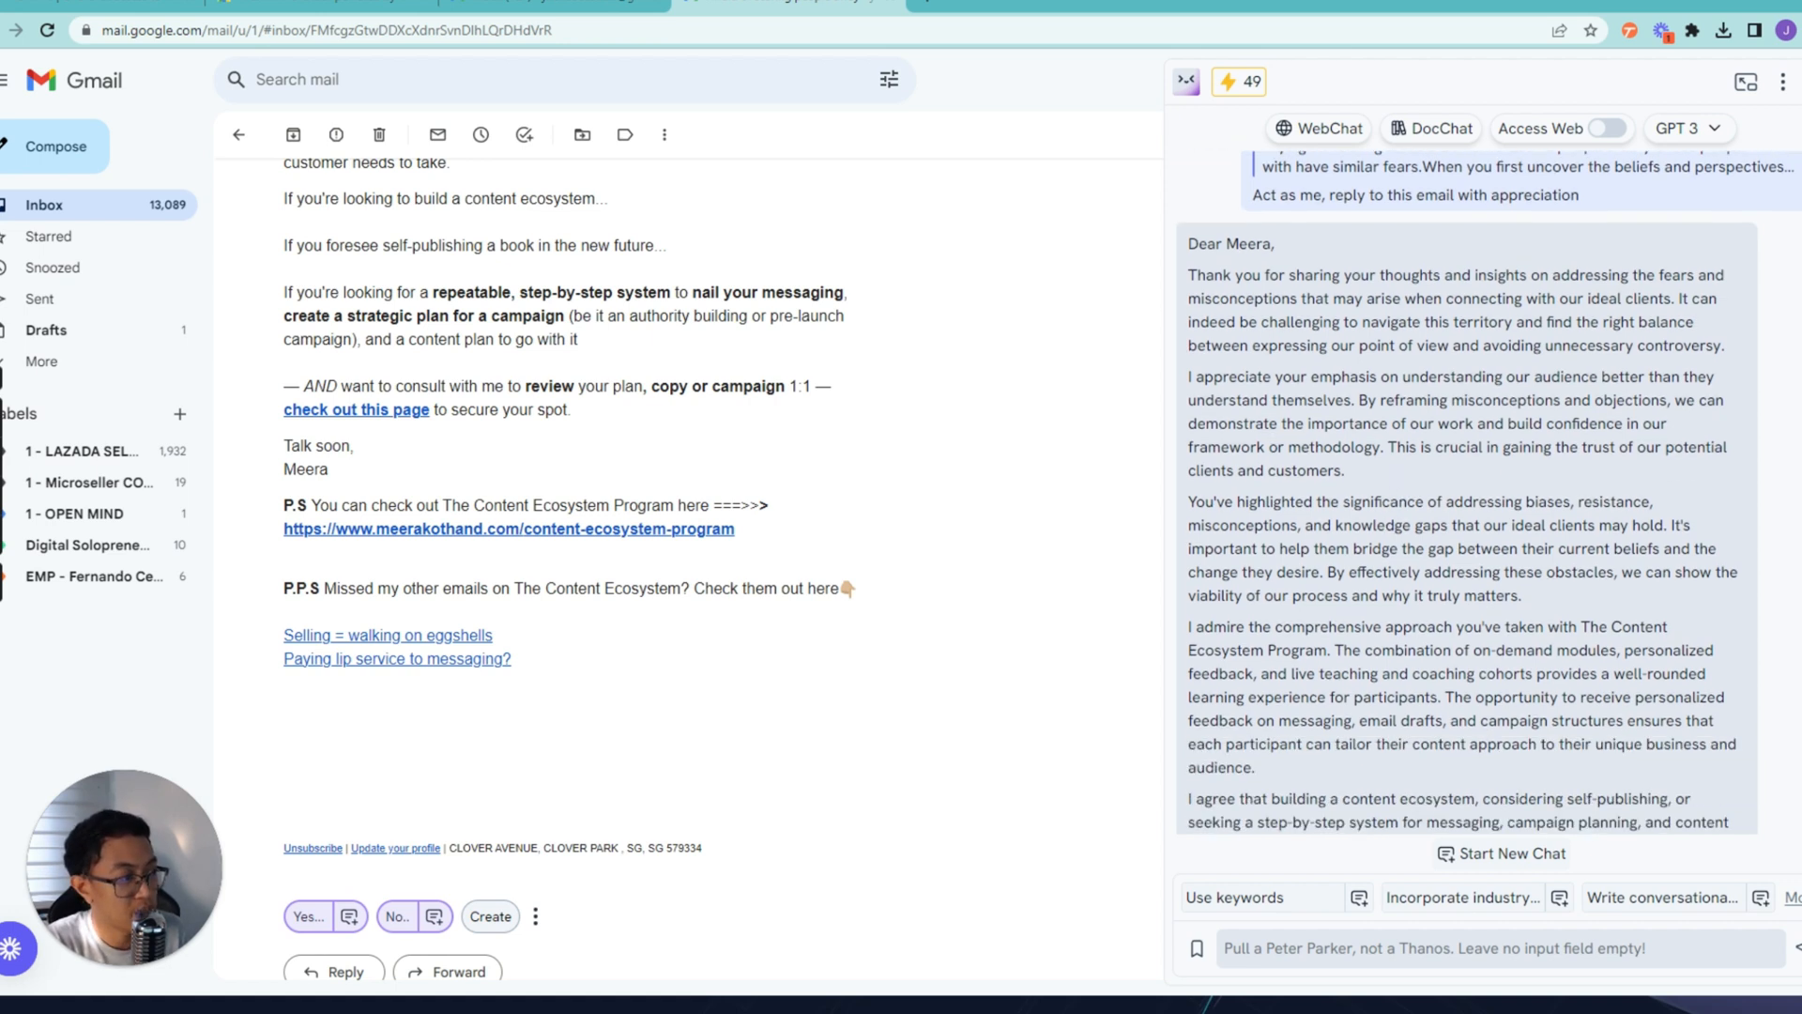
{"action": "scroll", "coordinate": [1383, 619], "scroll_direction": "down", "scroll_amount": 3}
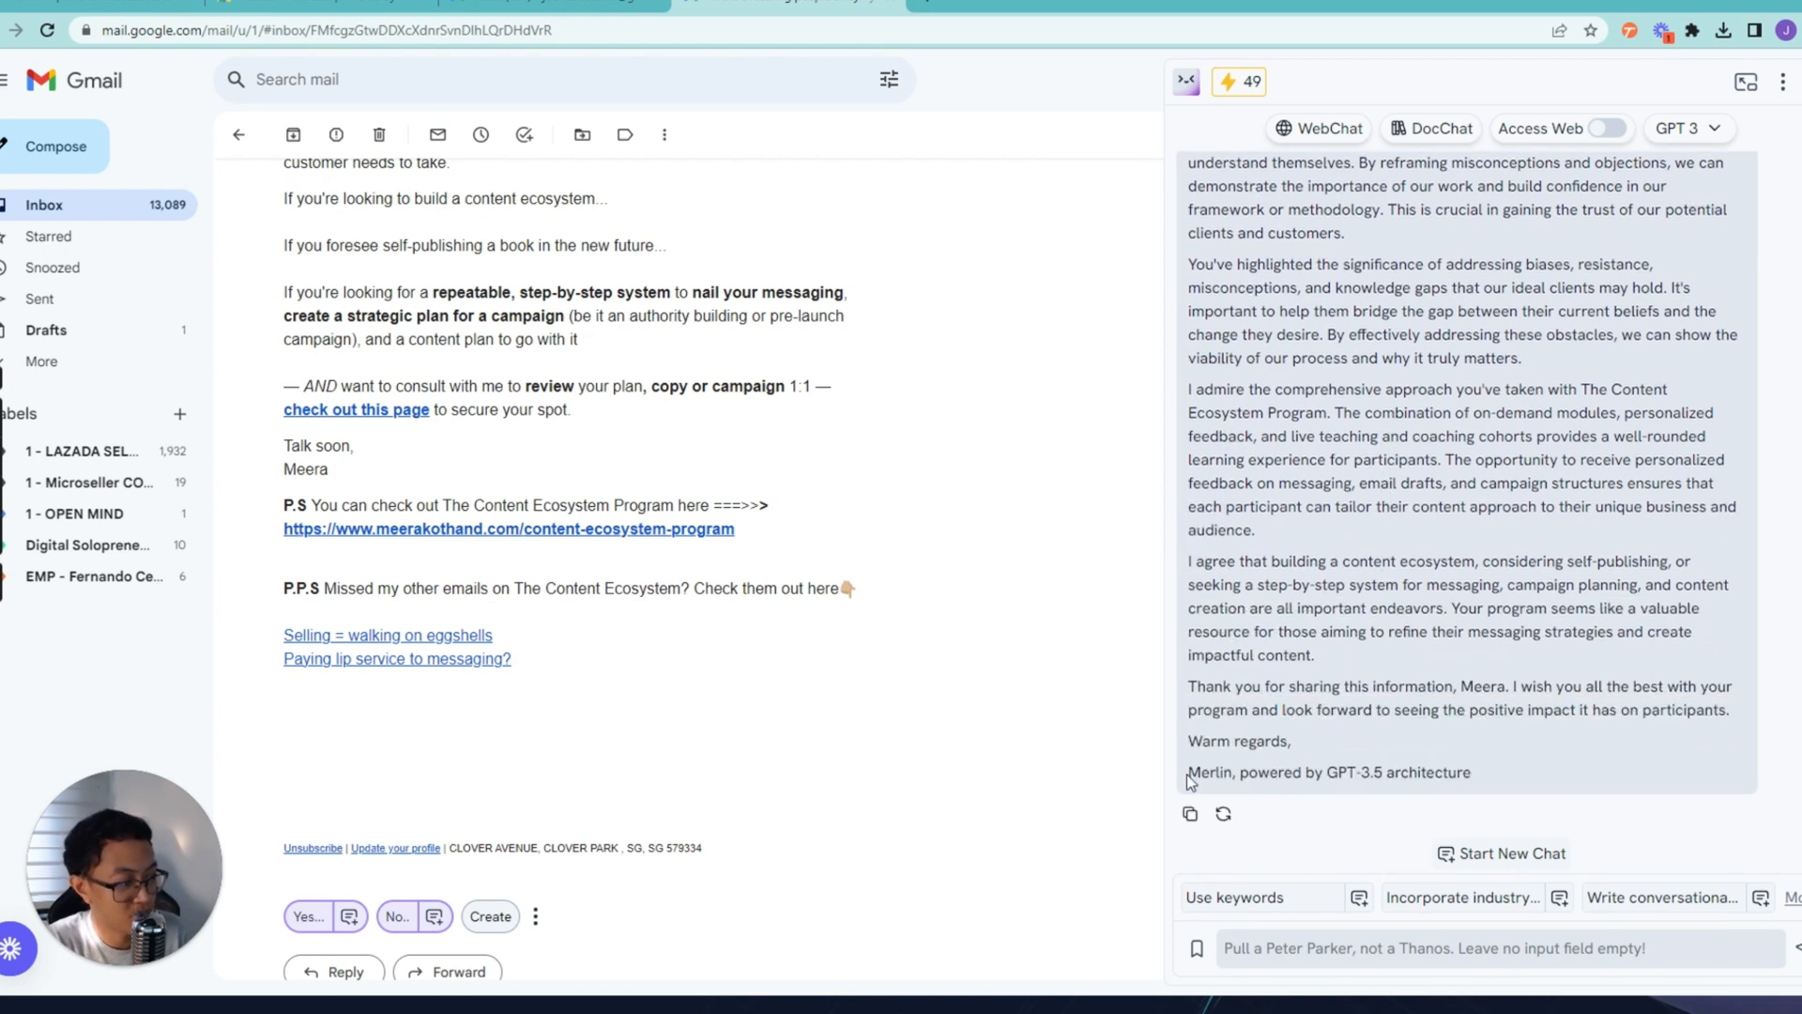
{"action": "left_click_drag", "start_coordinate": [1189, 772], "coordinate": [1490, 777]}
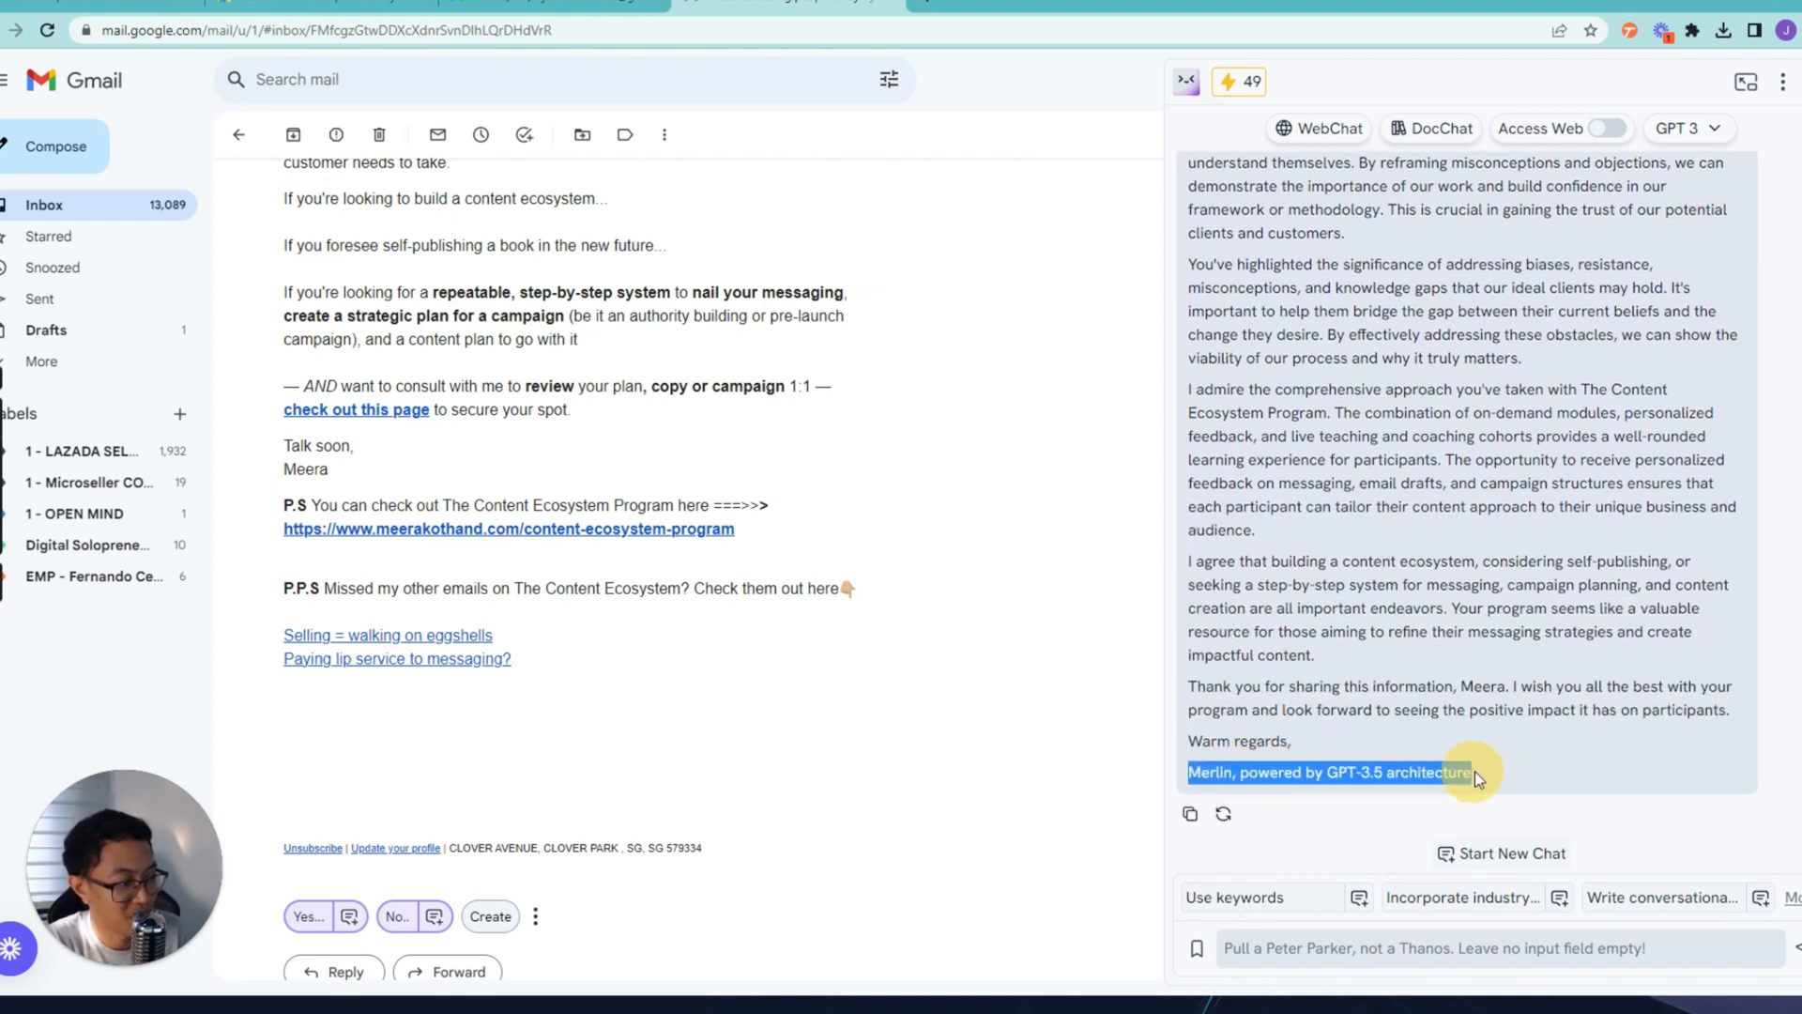
{"action": "left_click", "coordinate": [1334, 751]}
{"action": "left_click_drag", "start_coordinate": [1188, 772], "coordinate": [1495, 775]}
{"action": "left_click", "coordinate": [1493, 761]}
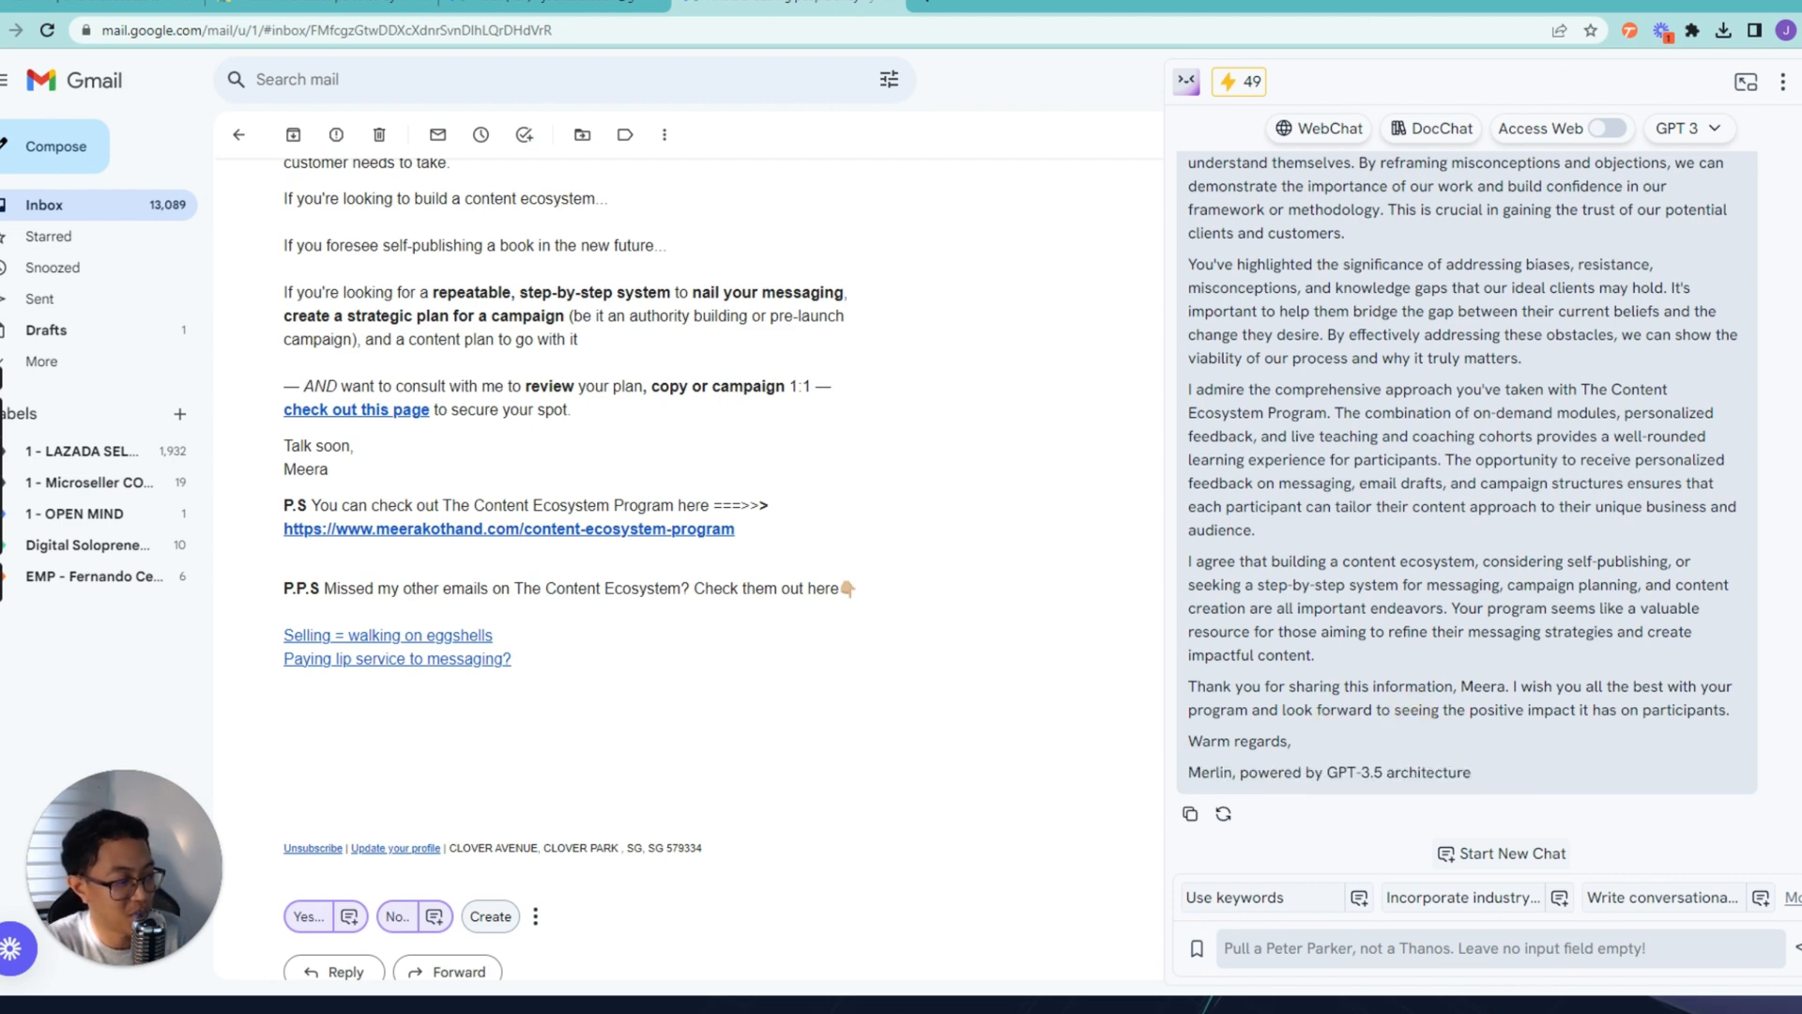
{"action": "scroll", "coordinate": [1413, 739], "scroll_direction": "up", "scroll_amount": 5}
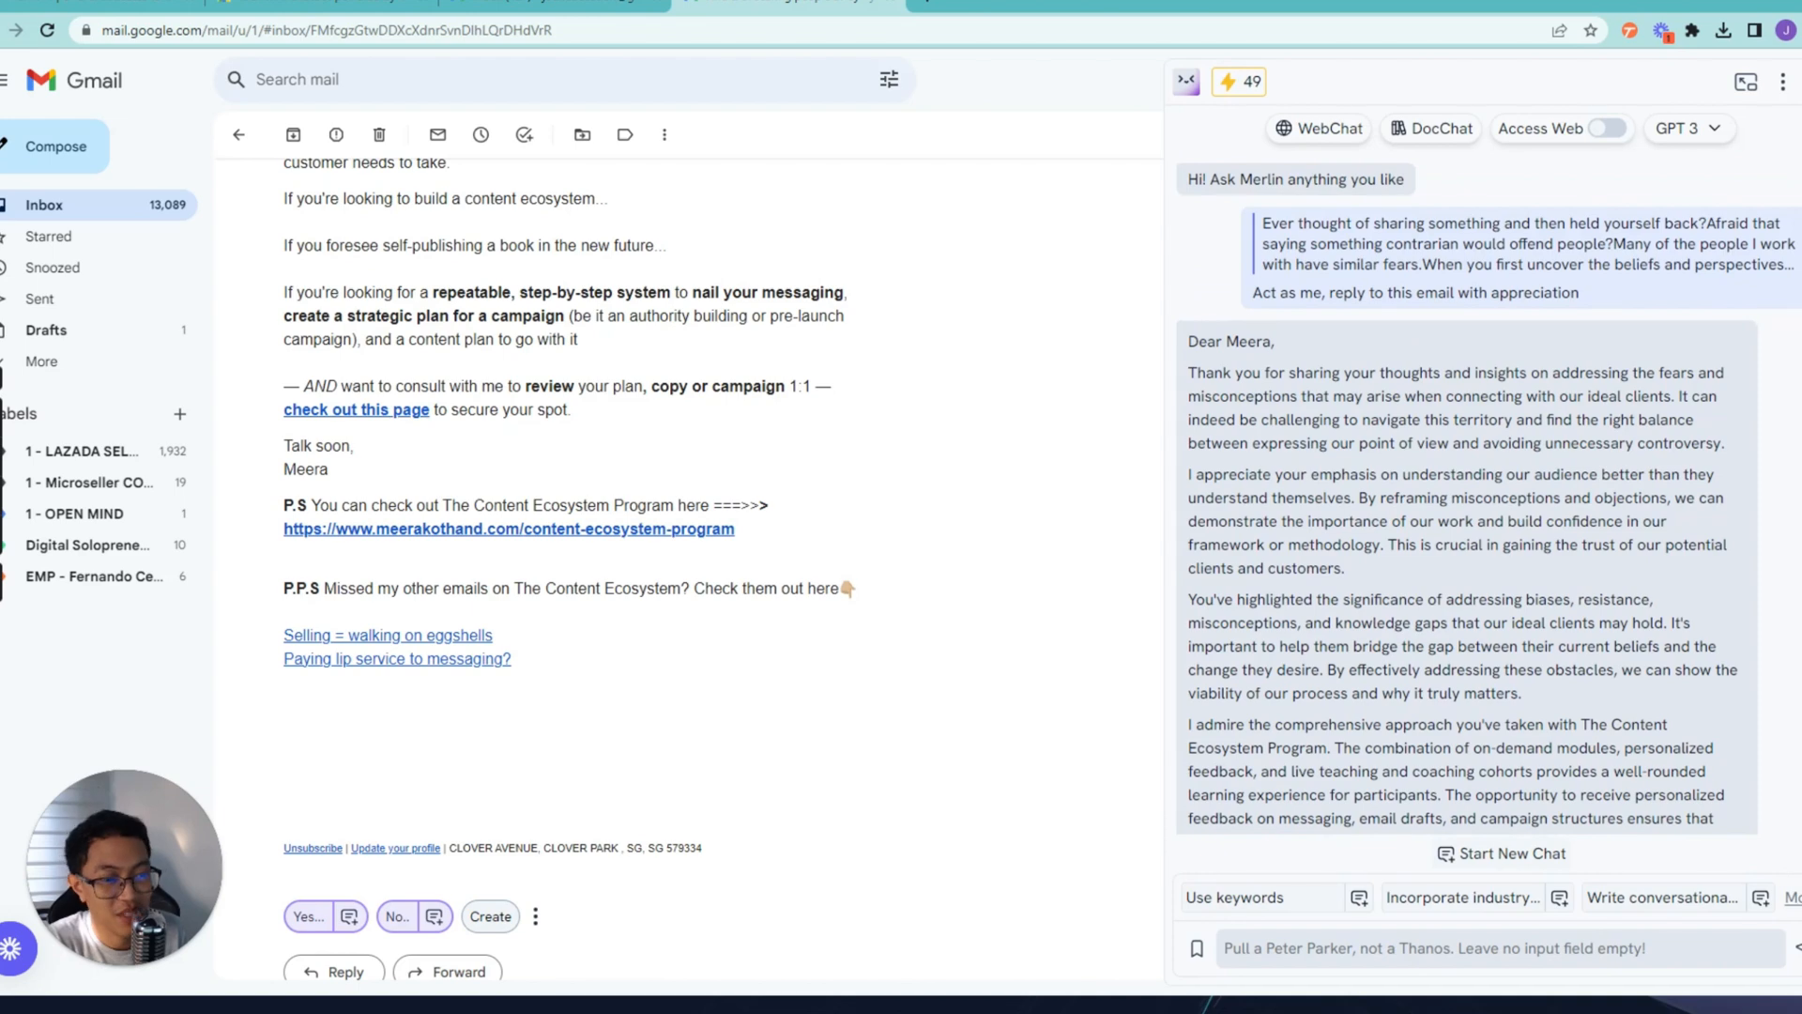
{"action": "scroll", "coordinate": [1306, 746], "scroll_direction": "down", "scroll_amount": 5}
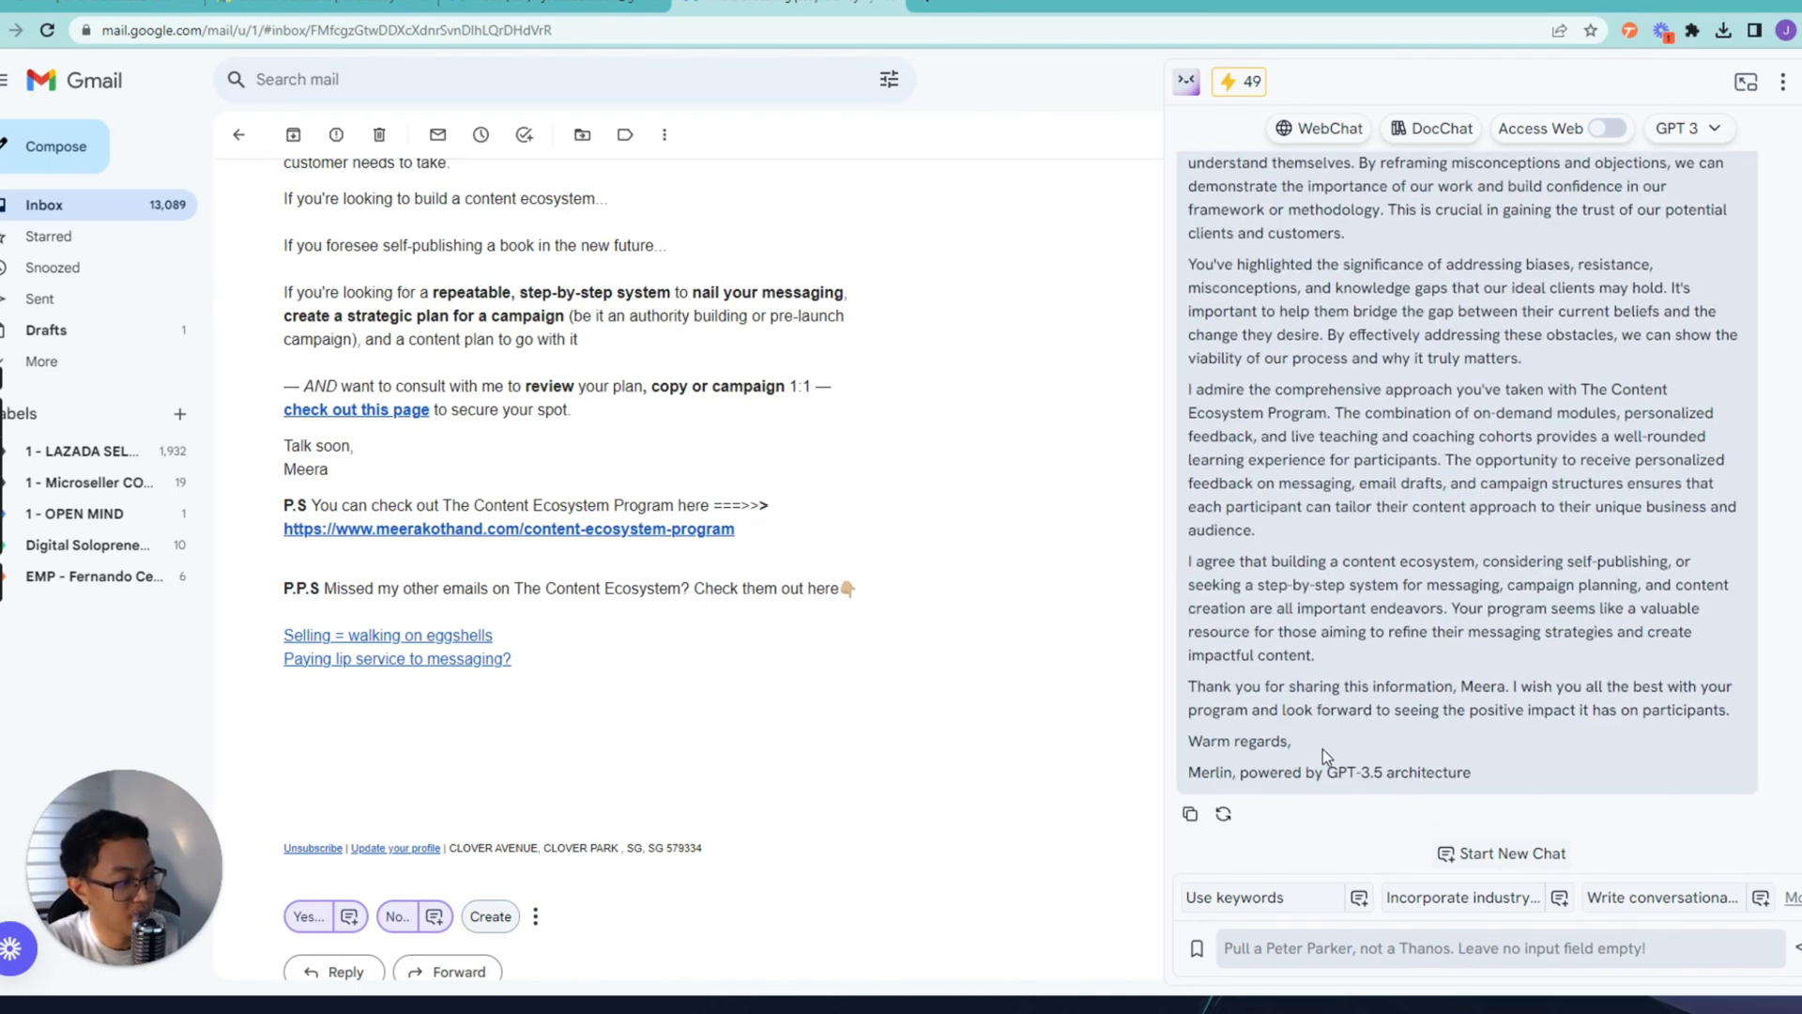
{"action": "left_click_drag", "start_coordinate": [1488, 777], "coordinate": [1190, 341]}
{"action": "right_click", "coordinate": [1220, 352]}
{"action": "left_click", "coordinate": [1259, 369]}
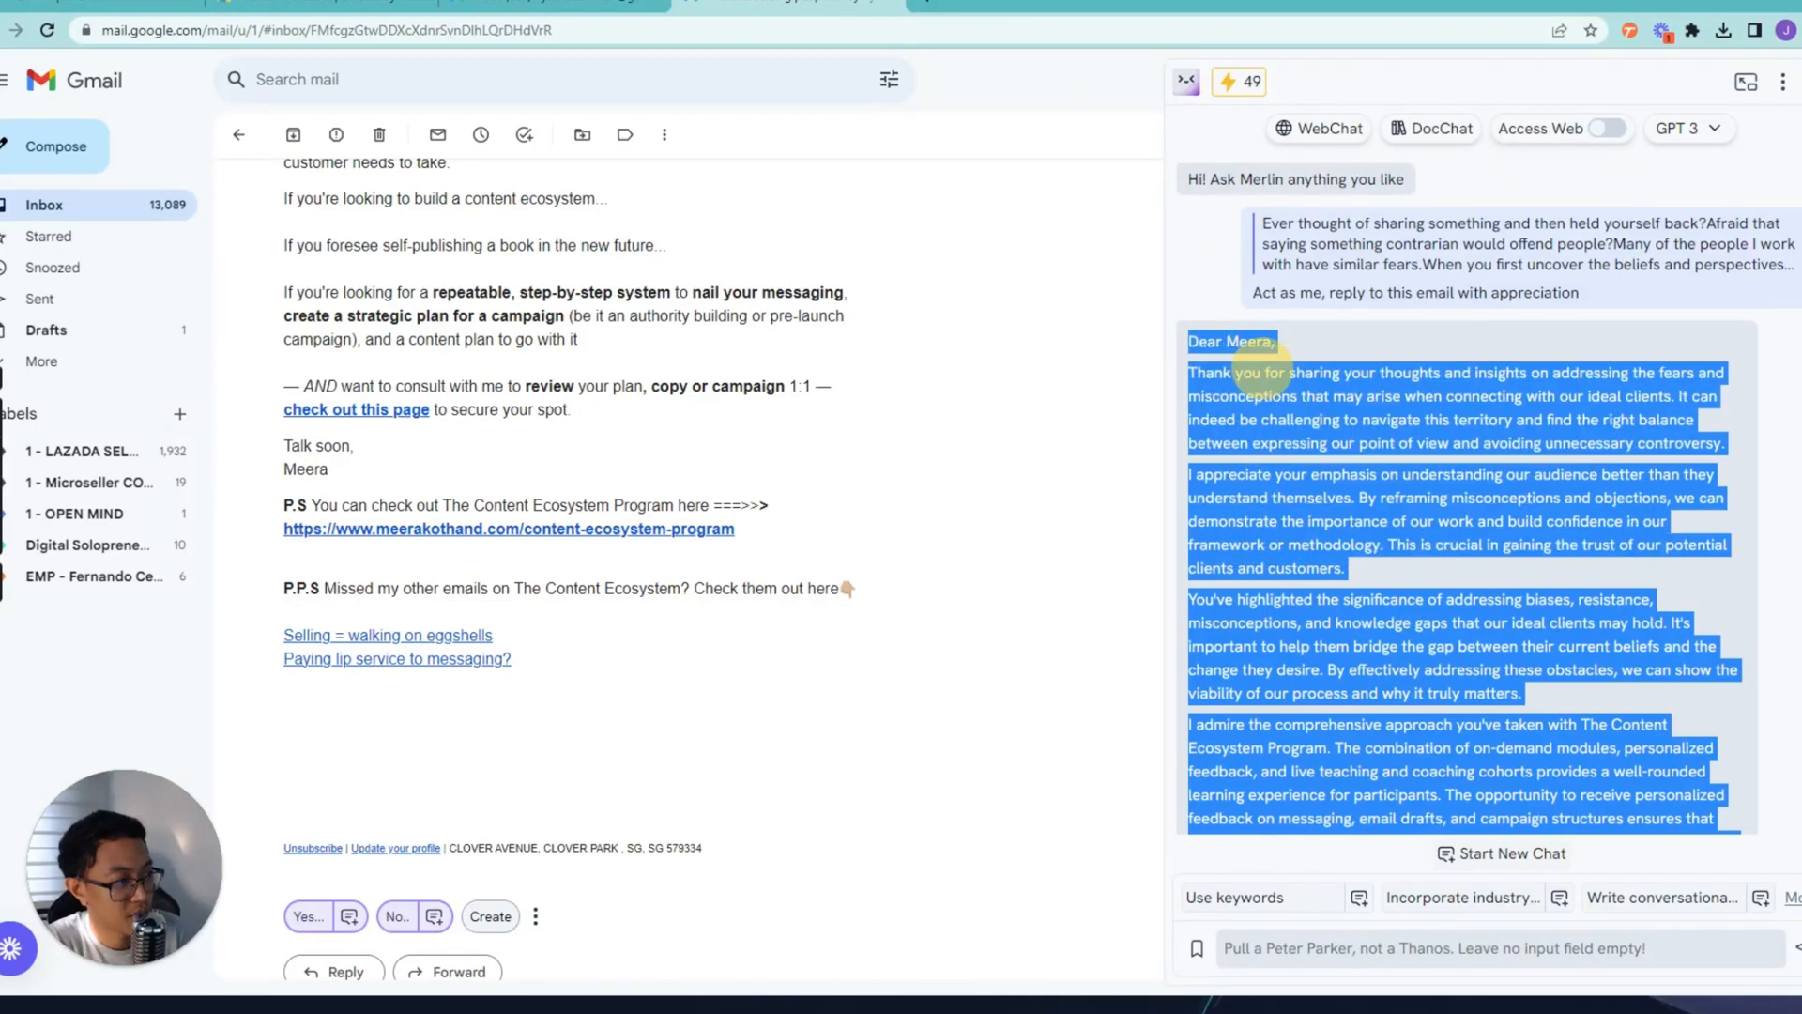
{"action": "left_click", "coordinate": [1020, 496]}
- Close the Merlin panel and paste the copied reply into a reply to the email
{"action": "left_click", "coordinate": [1799, 82]}
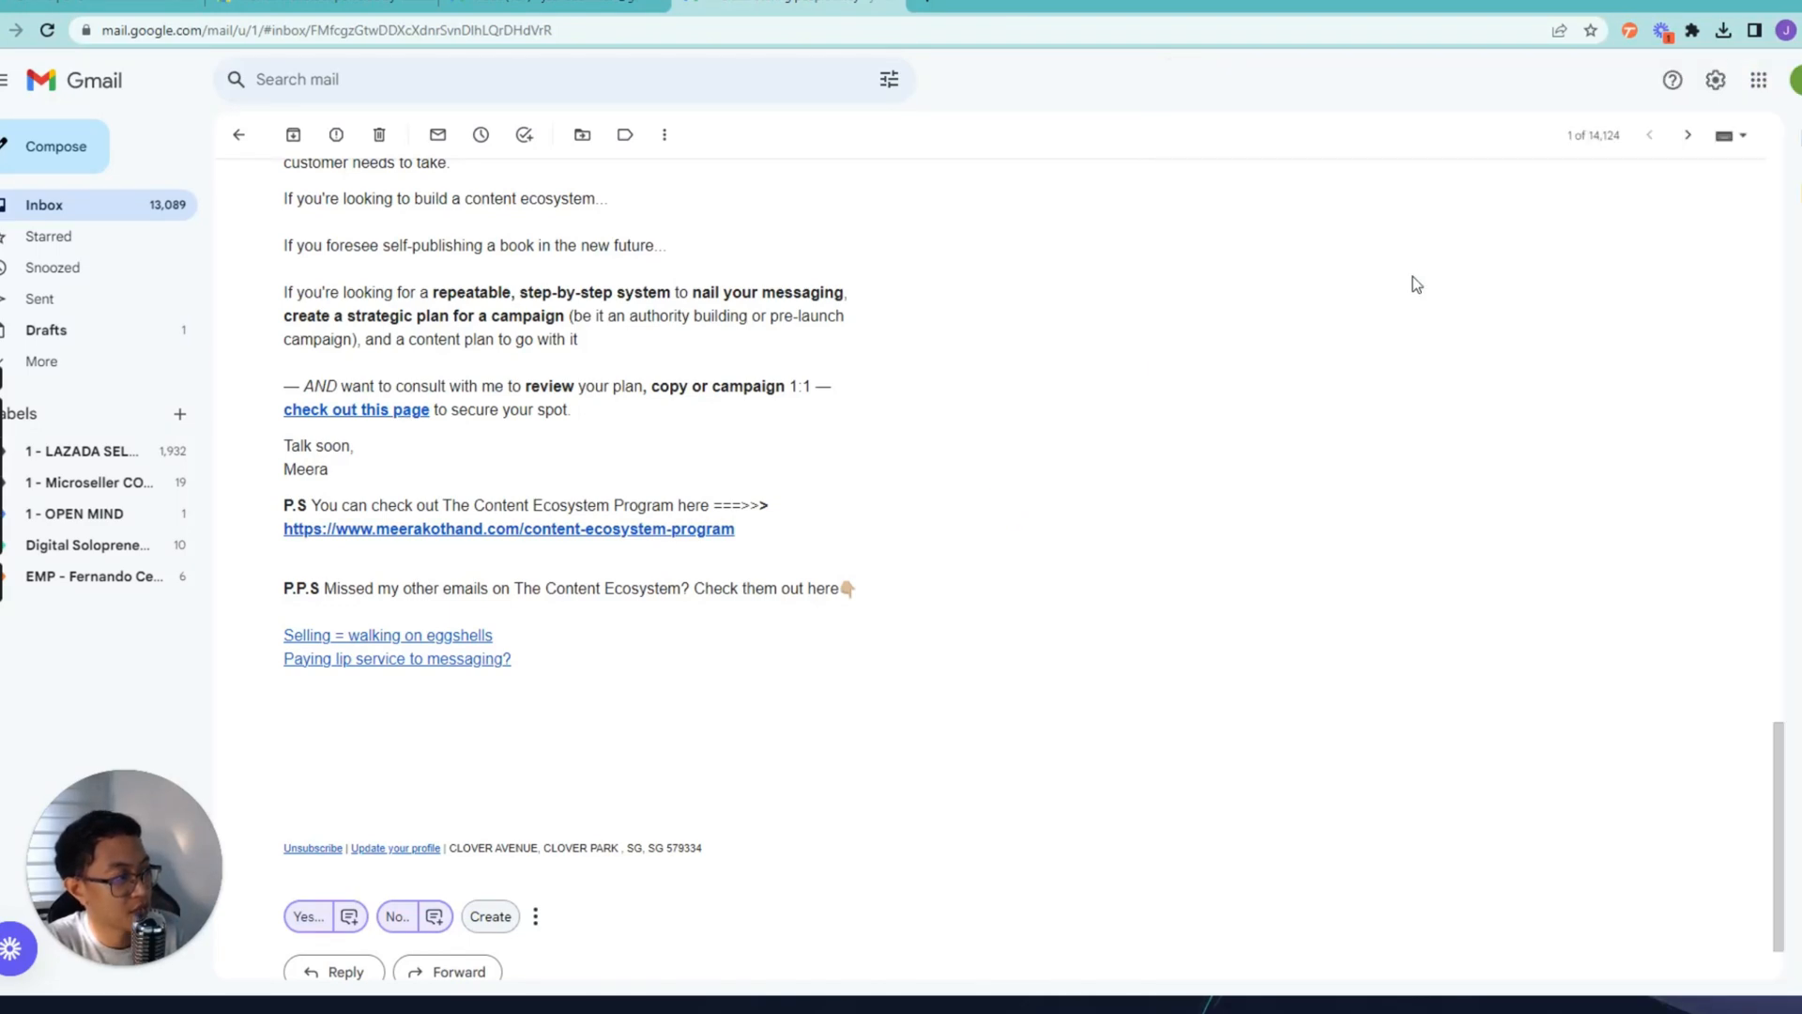
{"action": "scroll", "coordinate": [723, 718], "scroll_direction": "down", "scroll_amount": 1}
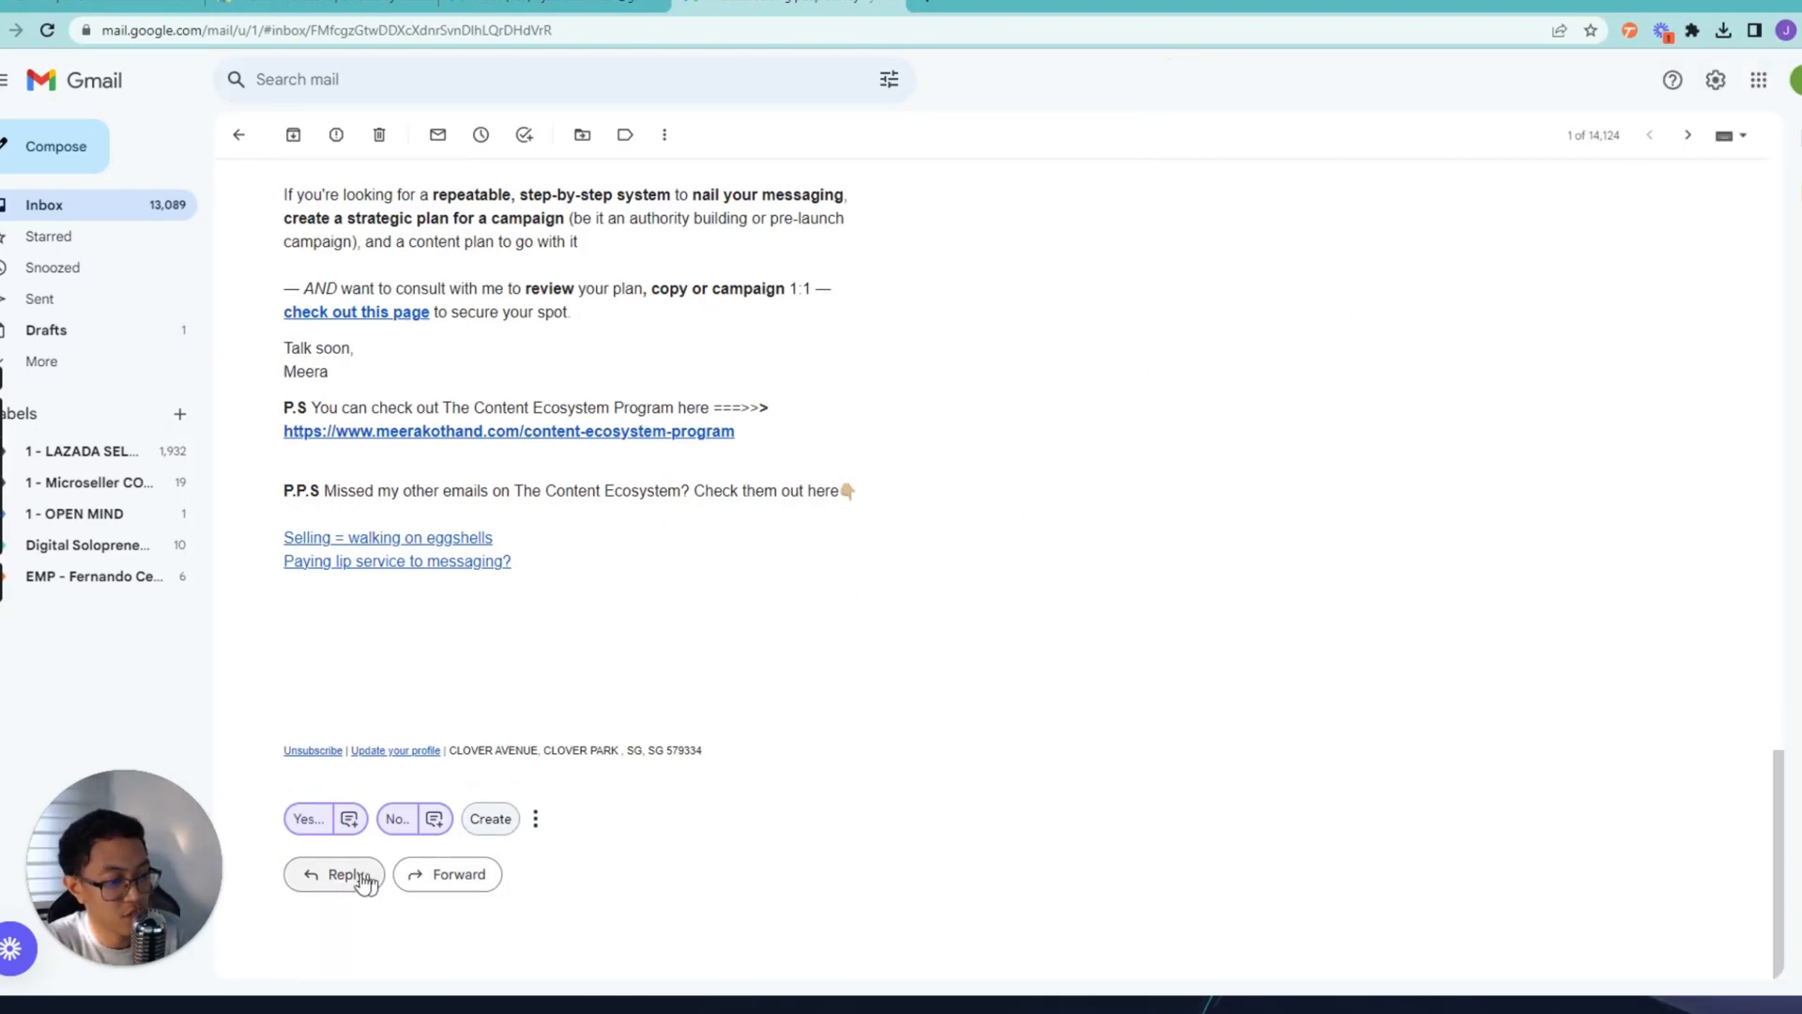
{"action": "left_click", "coordinate": [344, 873]}
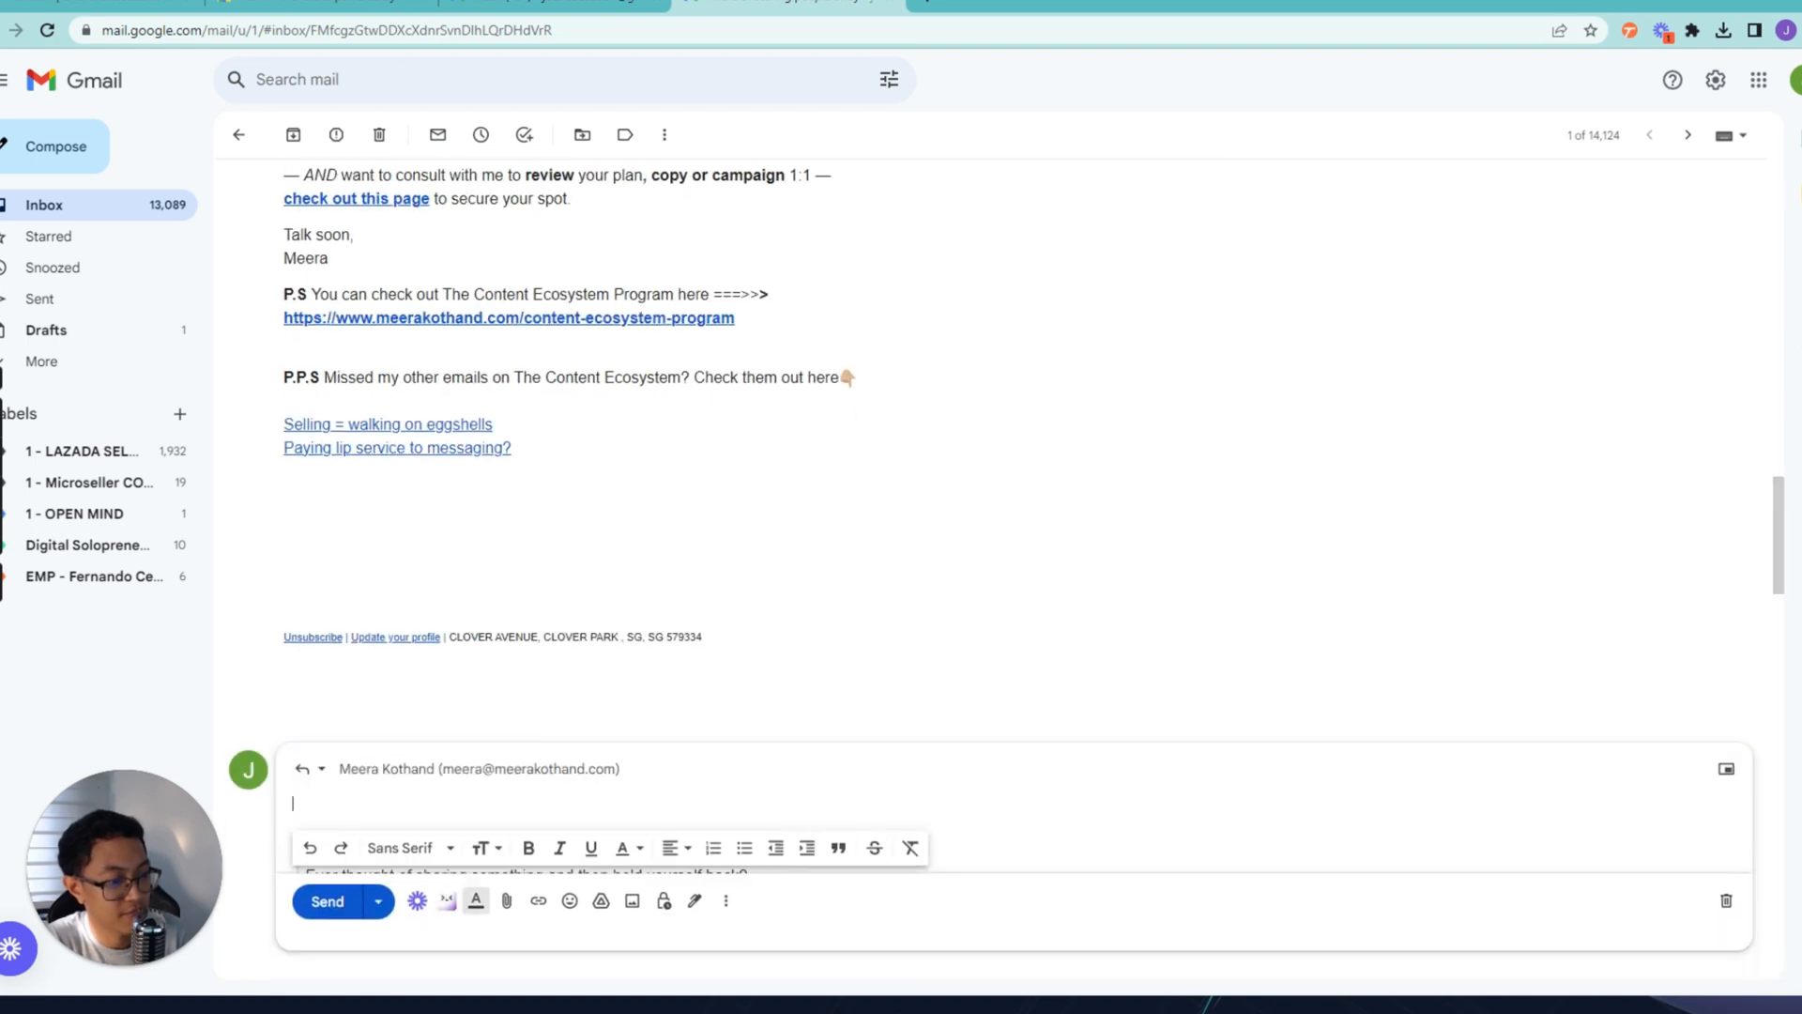
{"action": "key", "text": "ctrl+v"}
- Replace the Merlin sign-off with the user's own name and send the reply
{"action": "scroll", "coordinate": [601, 526], "scroll_direction": "down", "scroll_amount": 3}
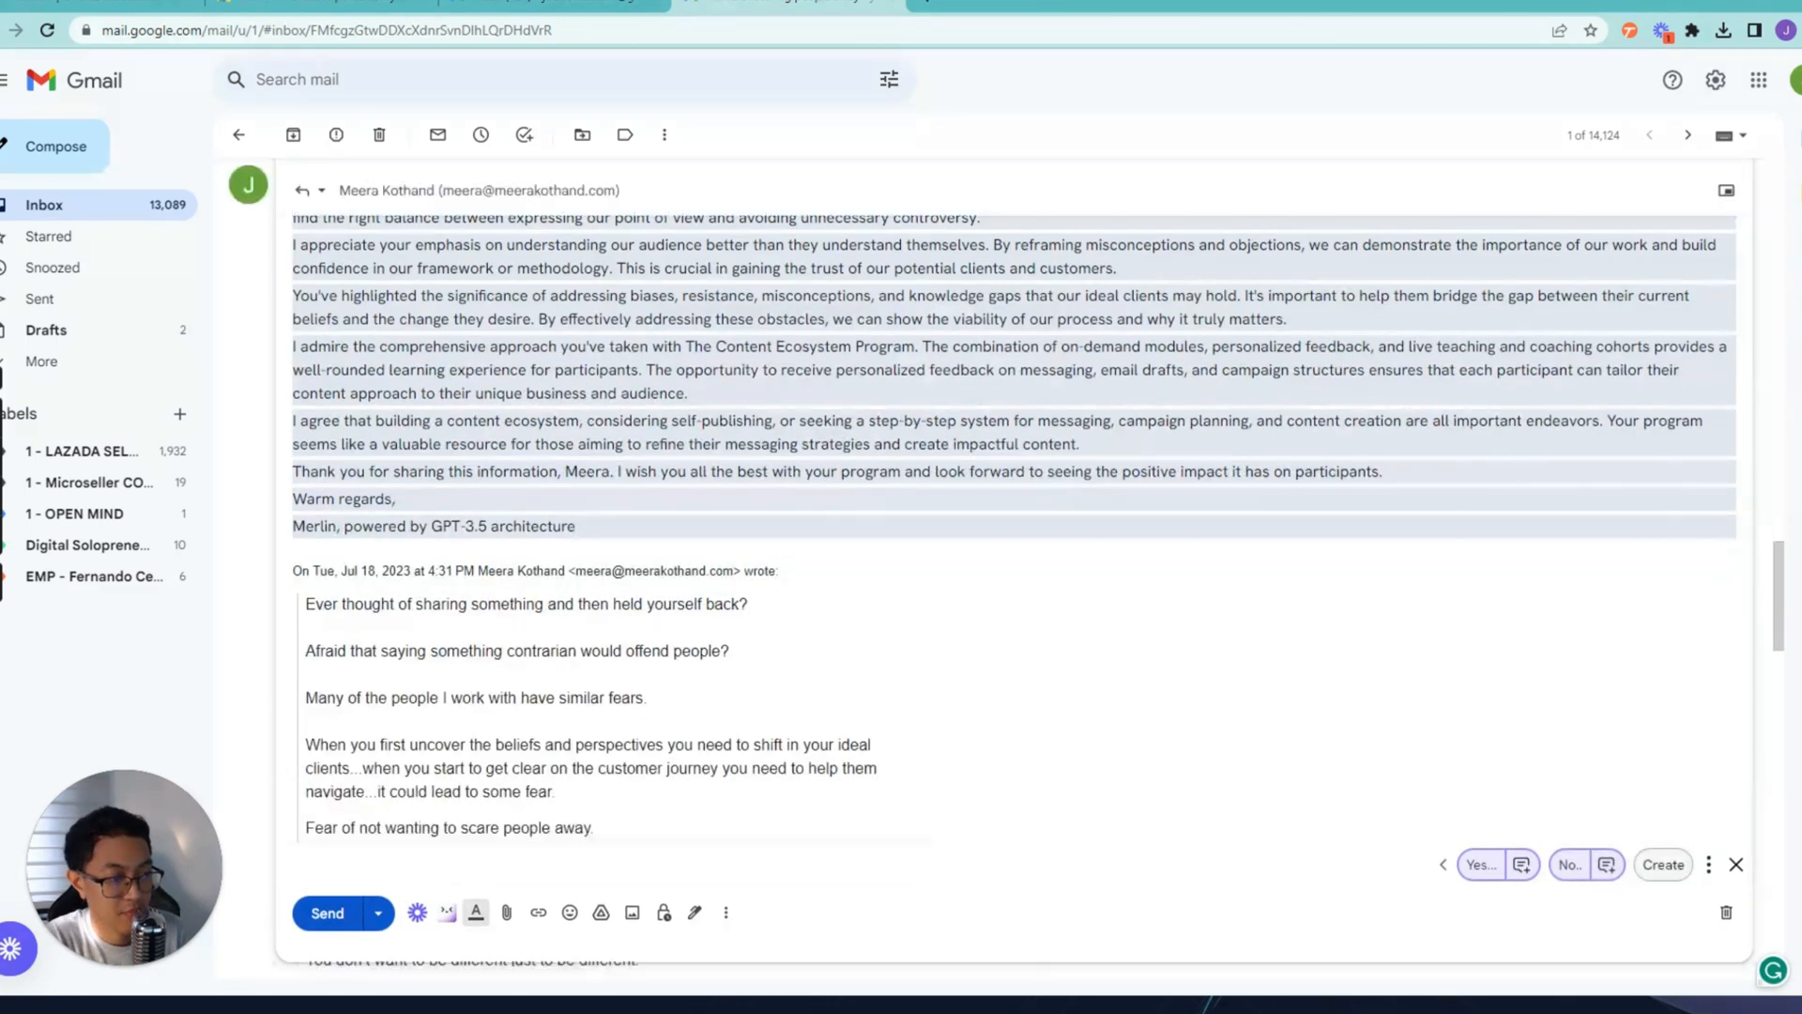
{"action": "left_click_drag", "start_coordinate": [604, 526], "coordinate": [312, 526]}
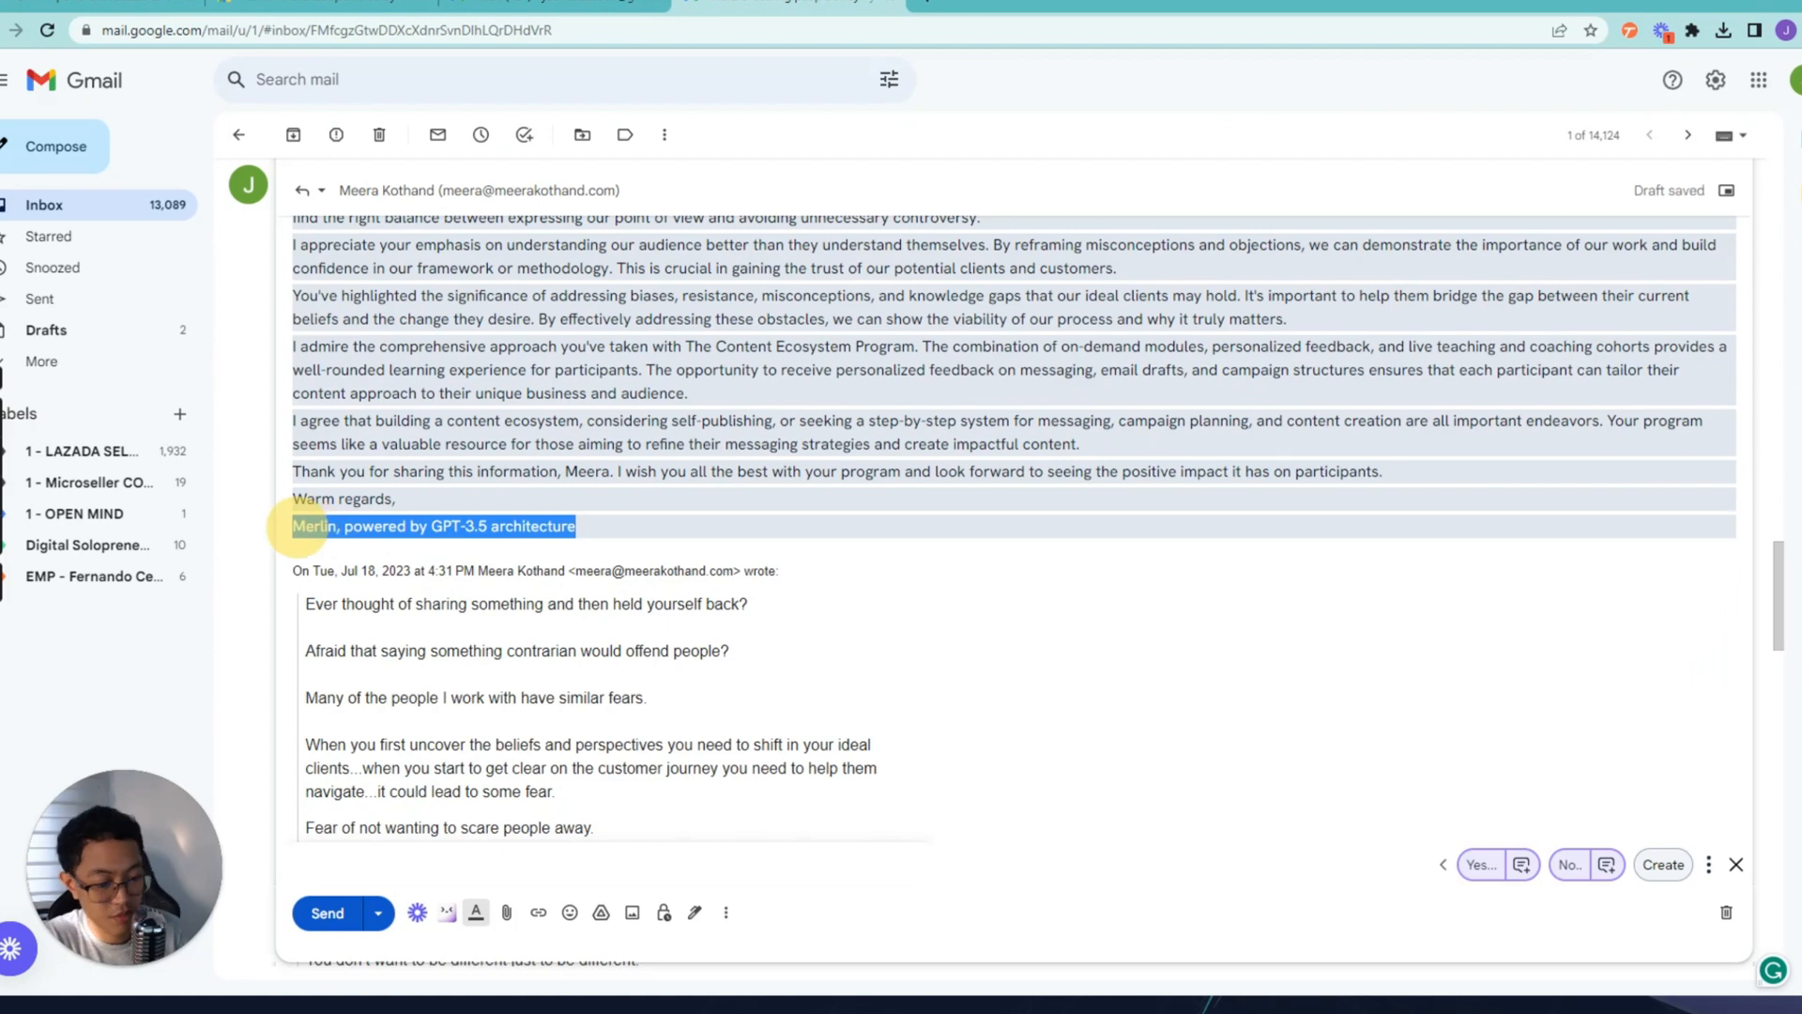
{"action": "type", "text": "James Bentor"}
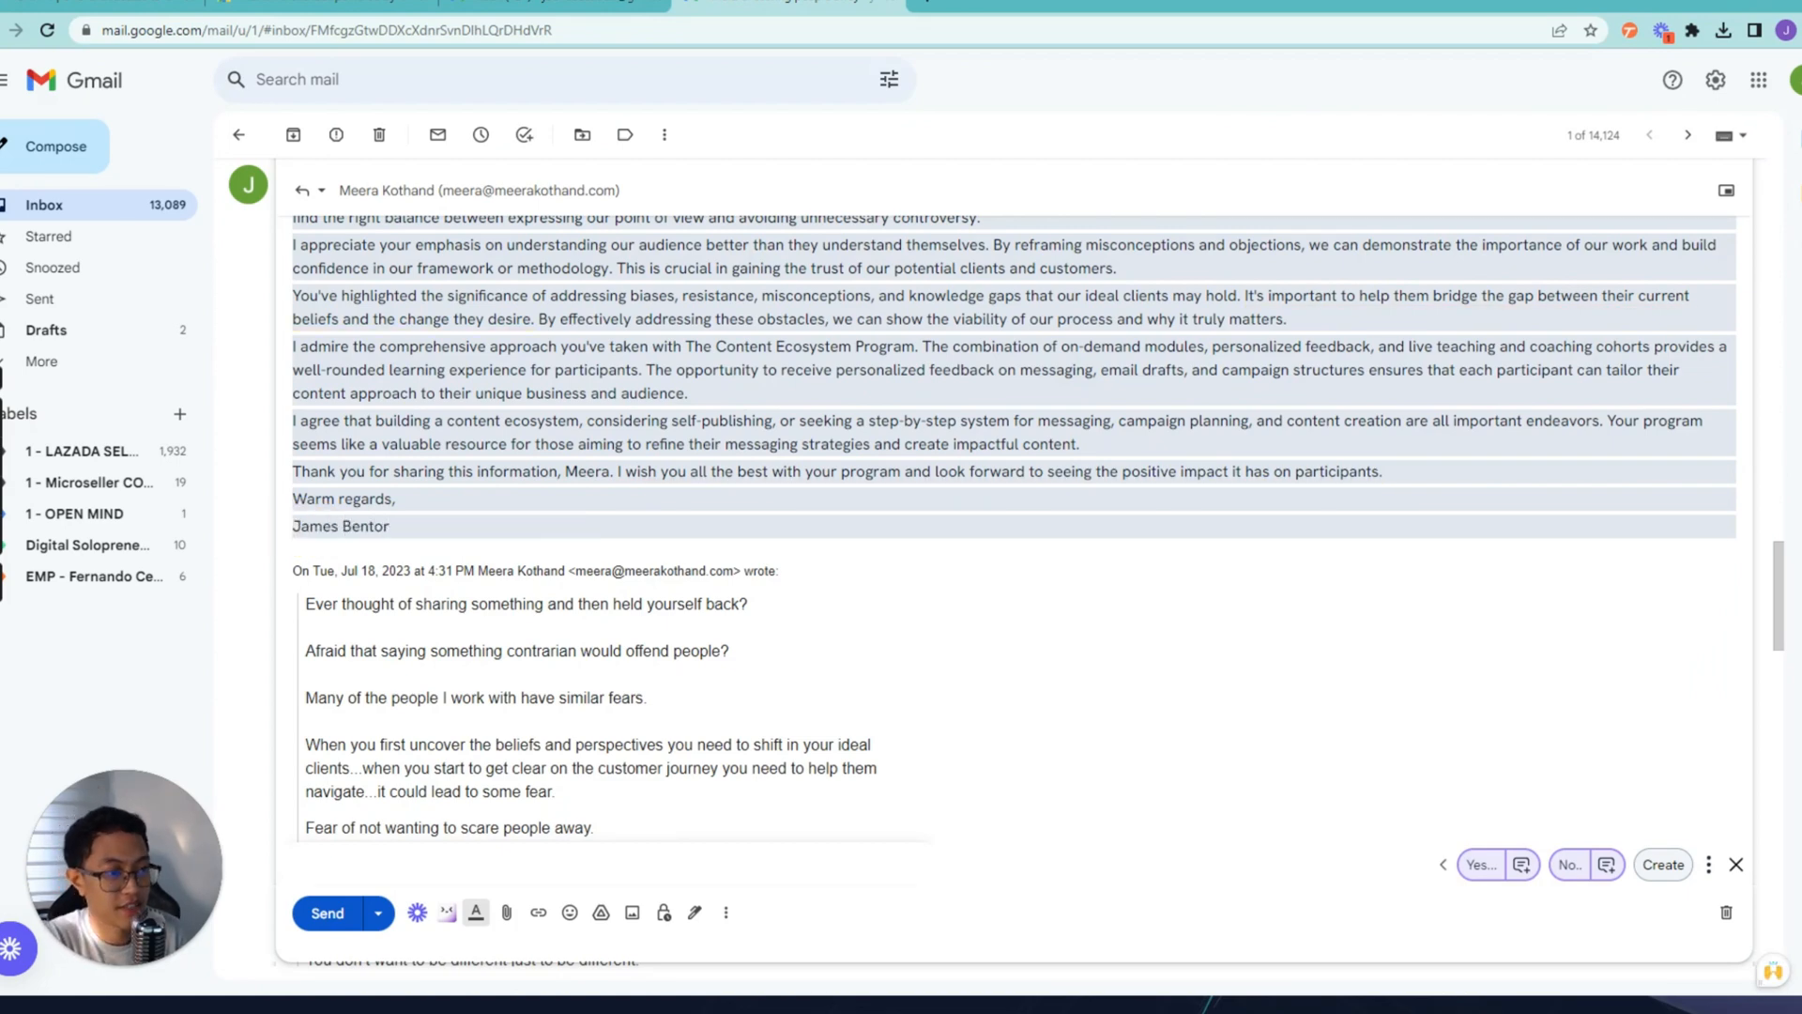
{"action": "scroll", "coordinate": [390, 537], "scroll_direction": "up", "scroll_amount": 10}
{"action": "scroll", "coordinate": [390, 537], "scroll_direction": "down", "scroll_amount": 8}
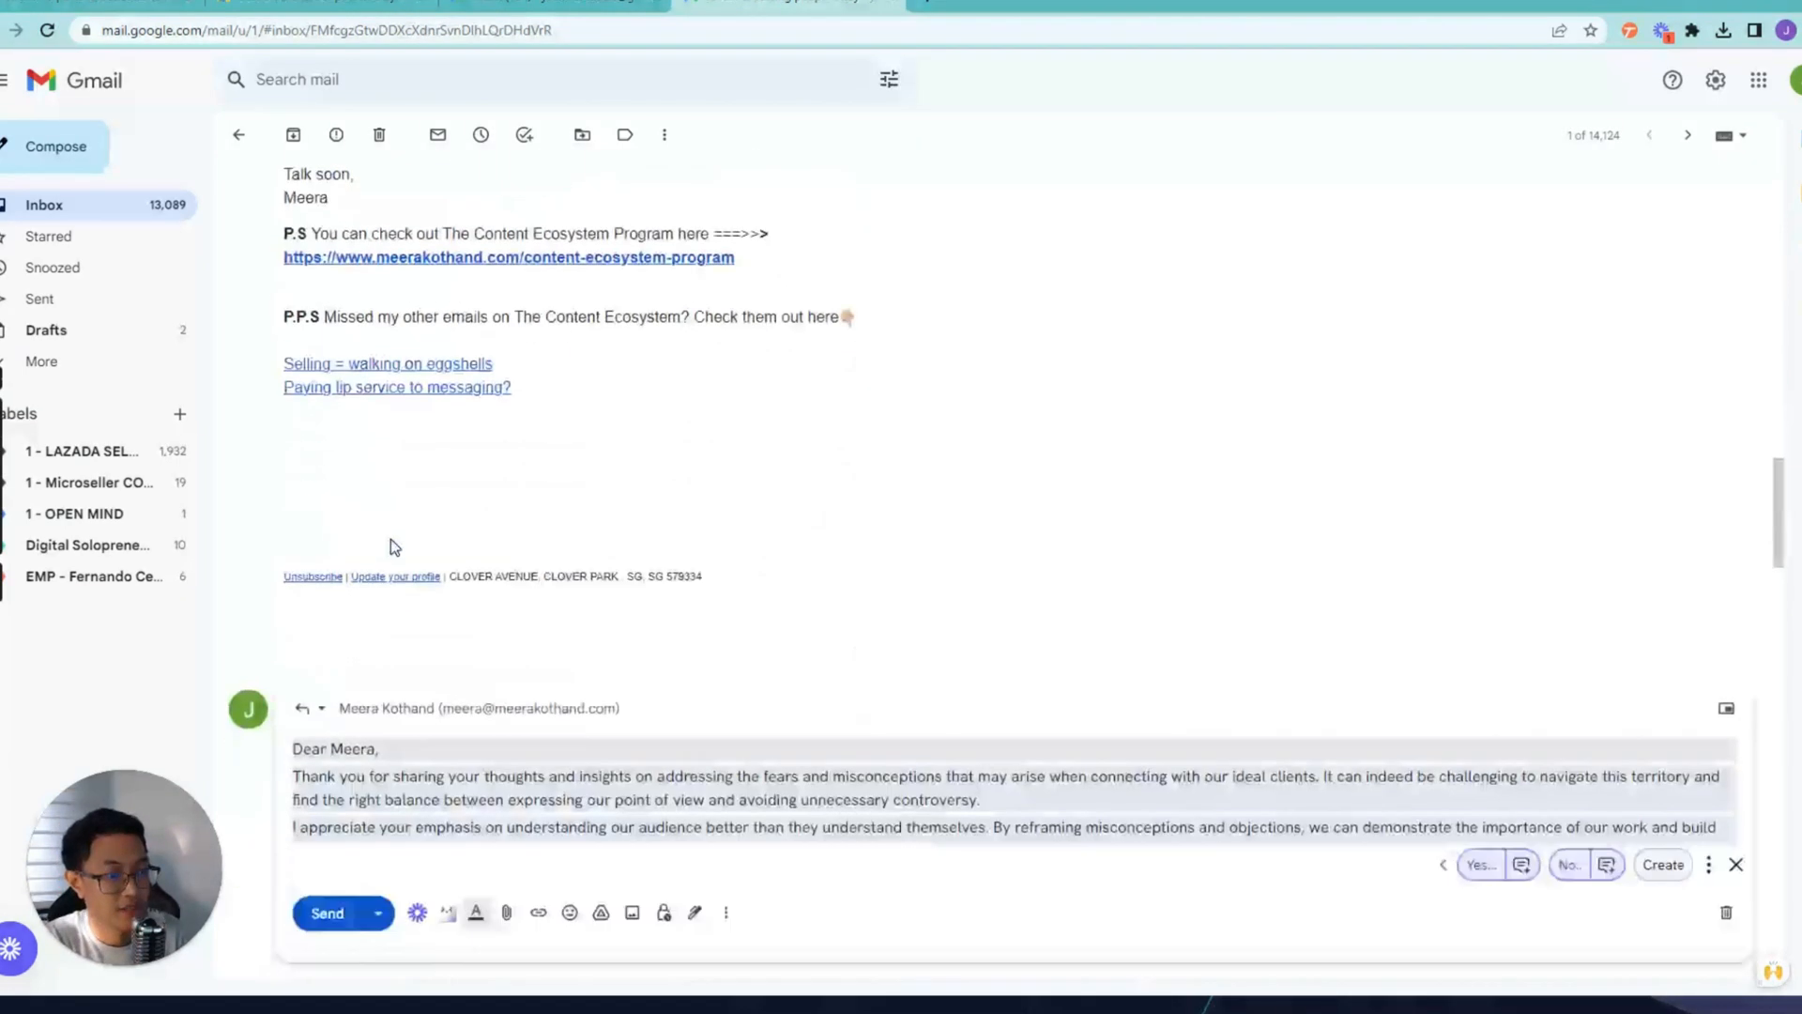
{"action": "scroll", "coordinate": [1014, 564], "scroll_direction": "down", "scroll_amount": 2}
{"action": "scroll", "coordinate": [1014, 563], "scroll_direction": "up", "scroll_amount": 2}
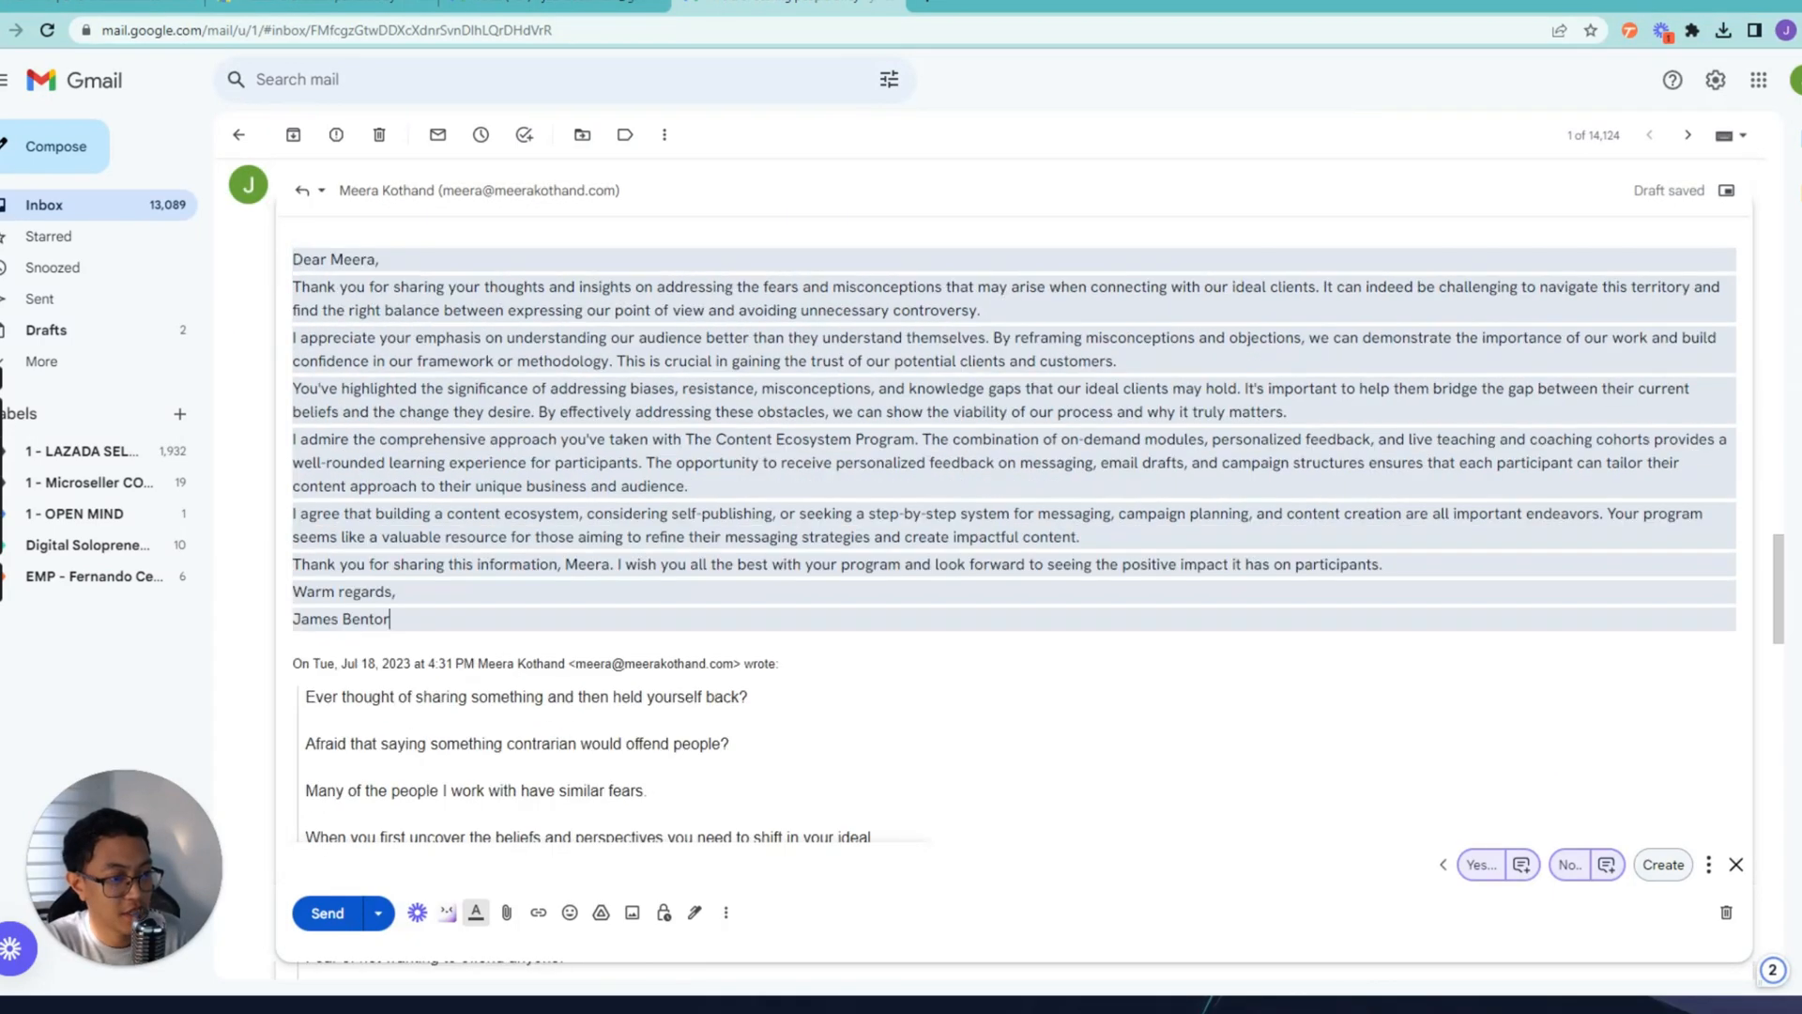
{"action": "left_click", "coordinate": [327, 911]}
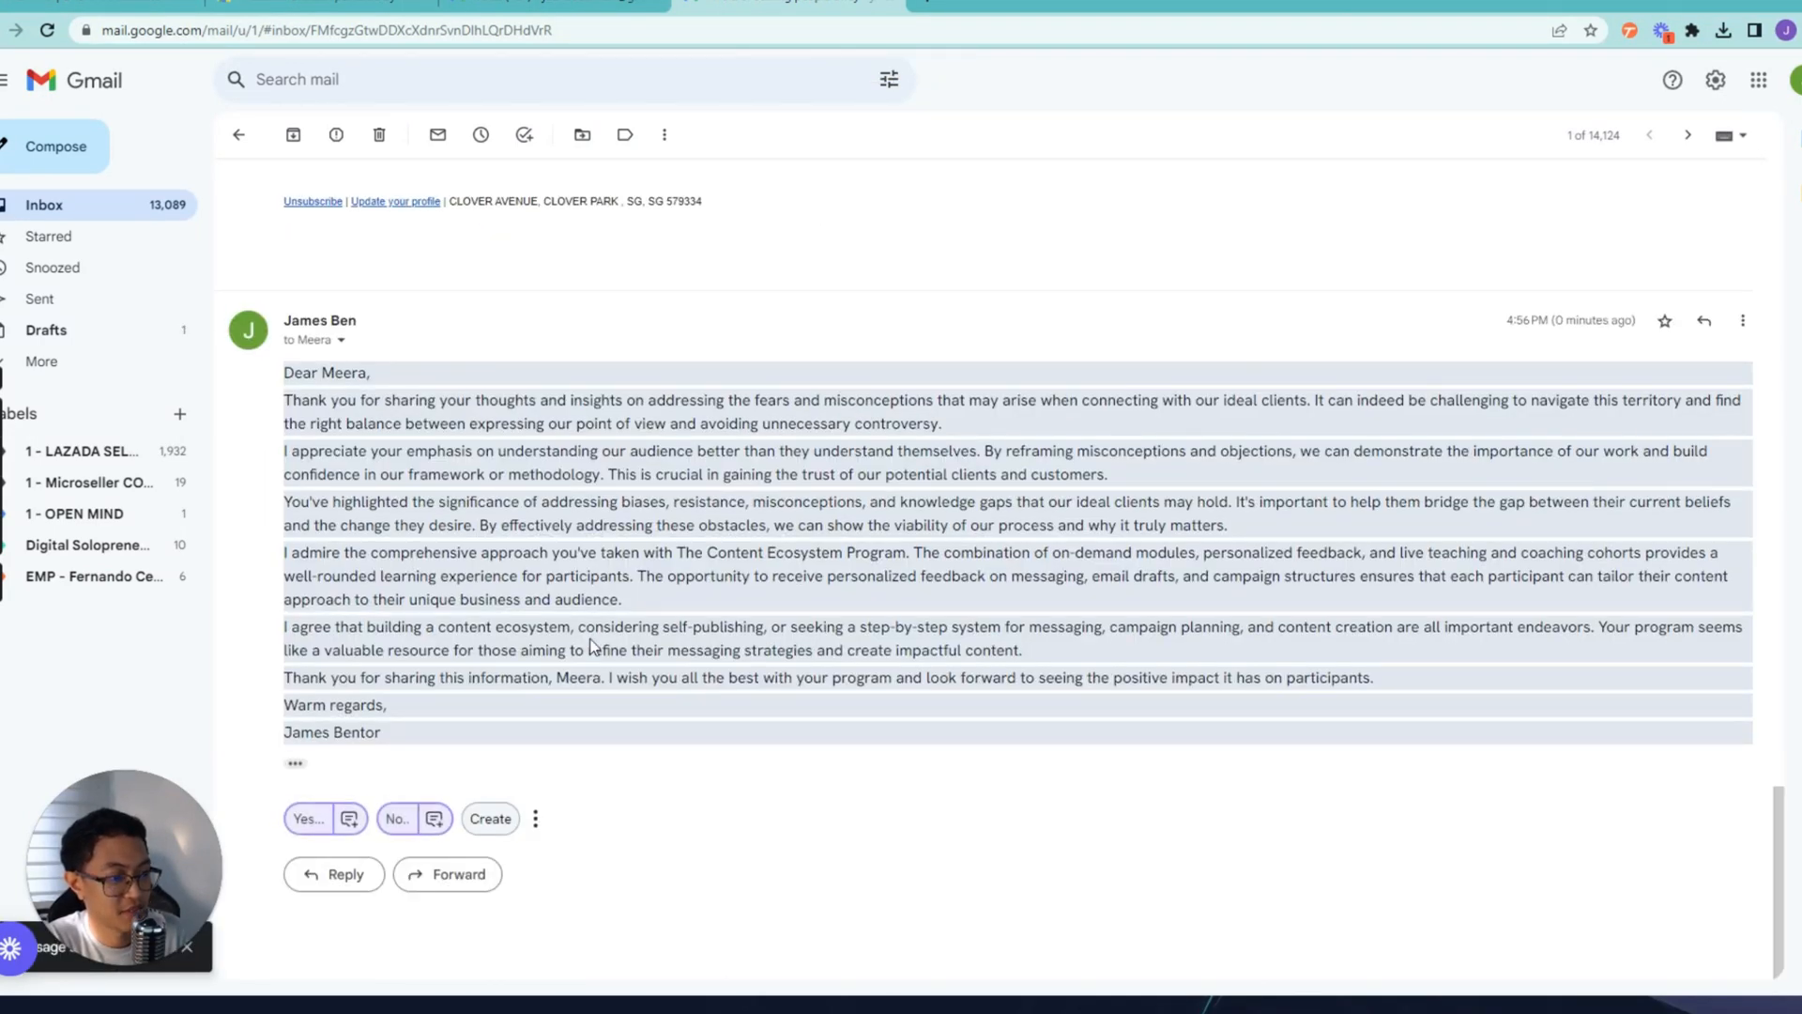
- Scroll back up through the original email, then open a new browser tab
{"action": "scroll", "coordinate": [592, 655], "scroll_direction": "up", "scroll_amount": 8}
{"action": "scroll", "coordinate": [592, 655], "scroll_direction": "up", "scroll_amount": 1}
{"action": "scroll", "coordinate": [592, 652], "scroll_direction": "down", "scroll_amount": 9}
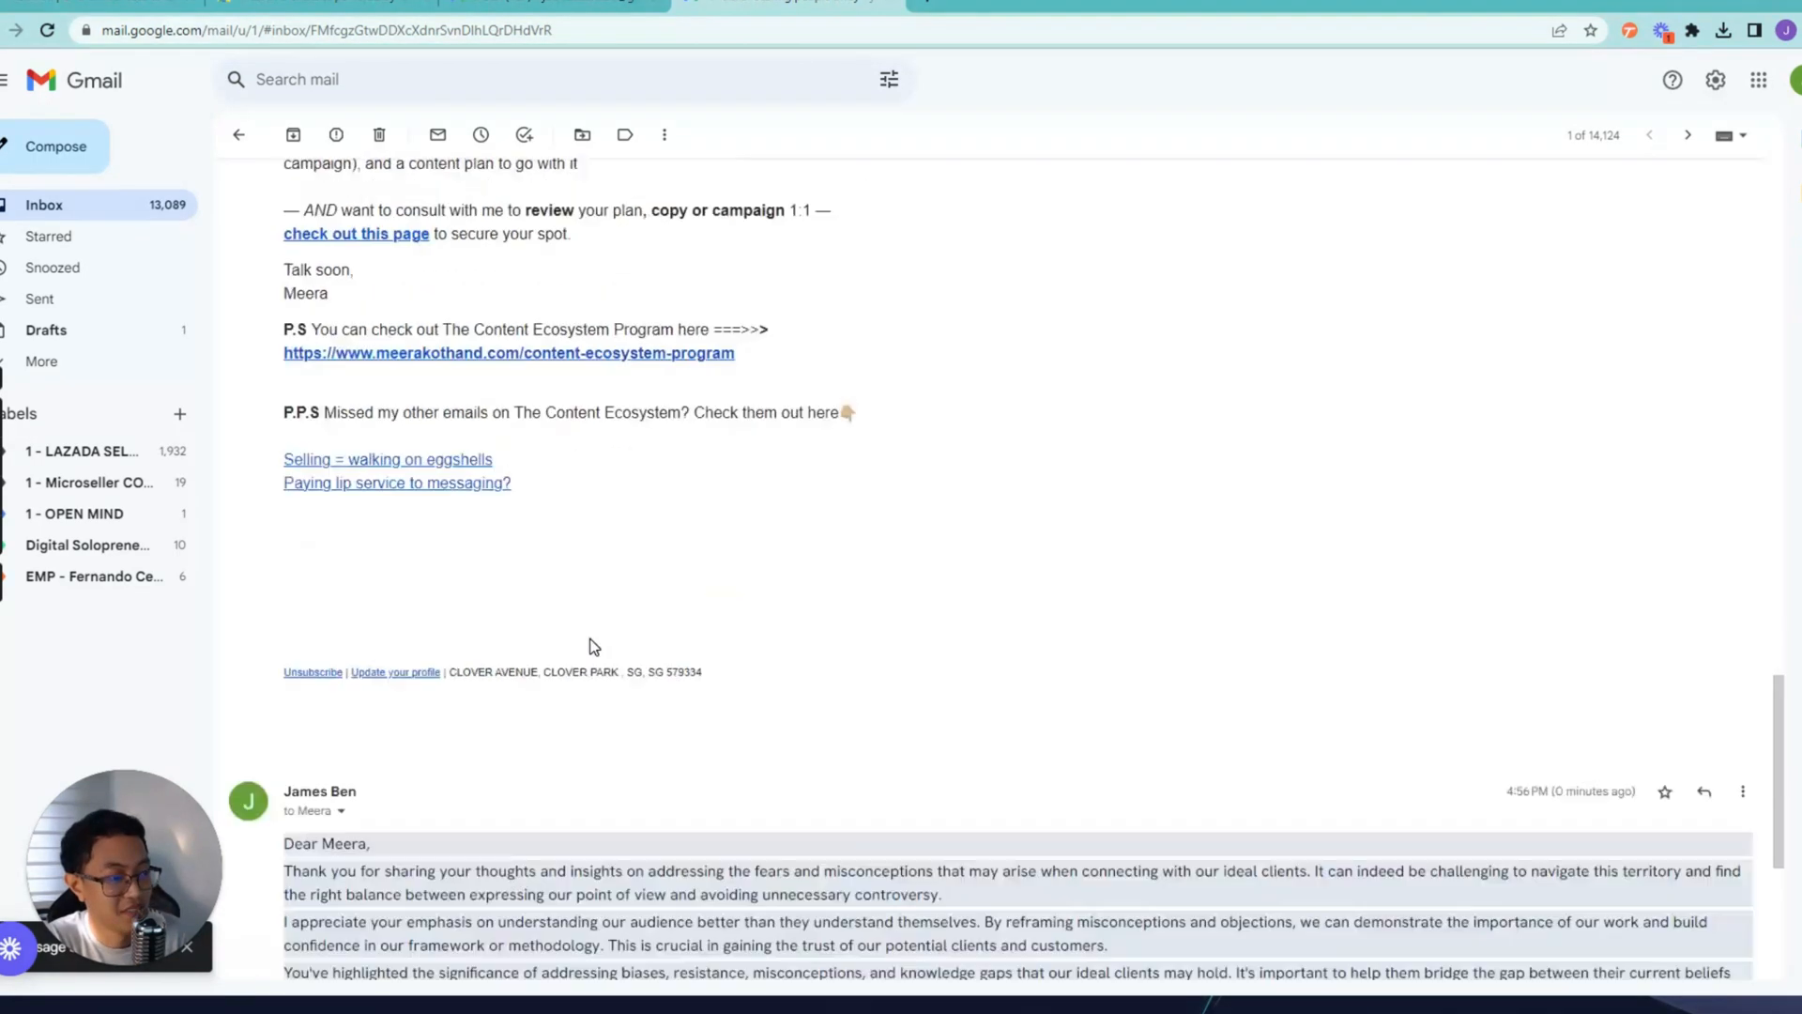
{"action": "scroll", "coordinate": [588, 645], "scroll_direction": "up", "scroll_amount": 15}
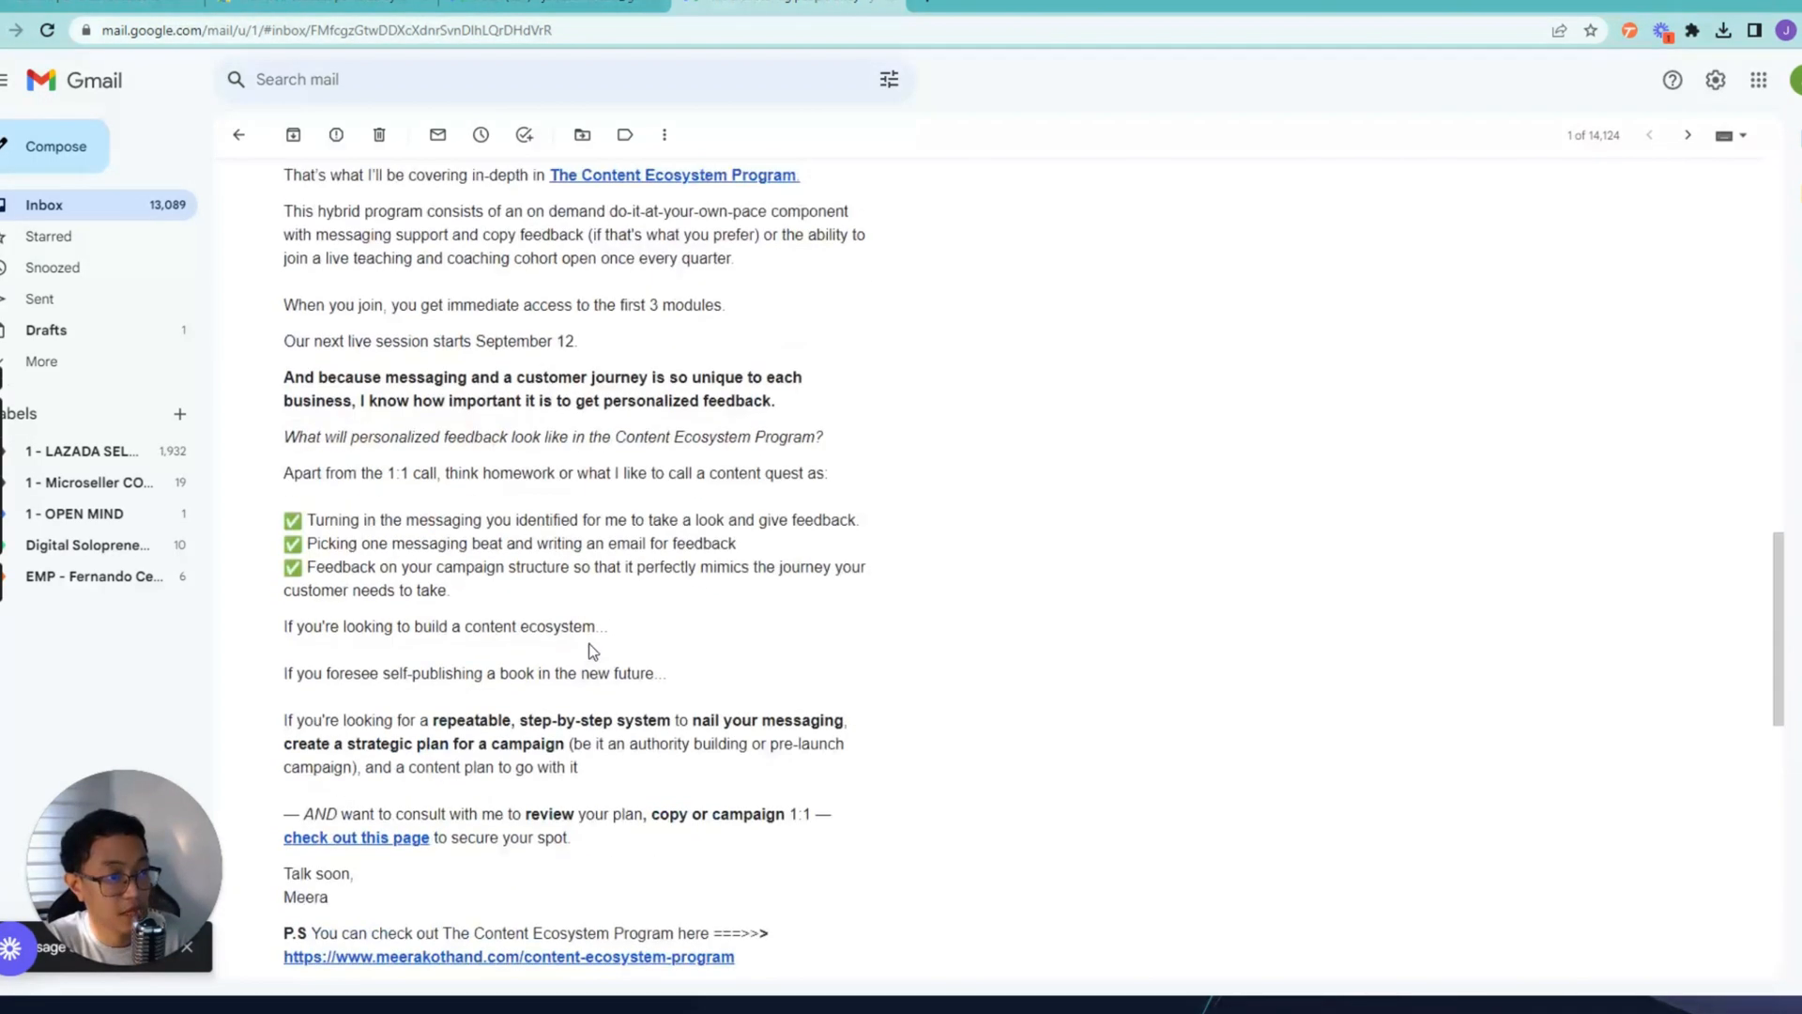
{"action": "scroll", "coordinate": [591, 652], "scroll_direction": "up", "scroll_amount": 3}
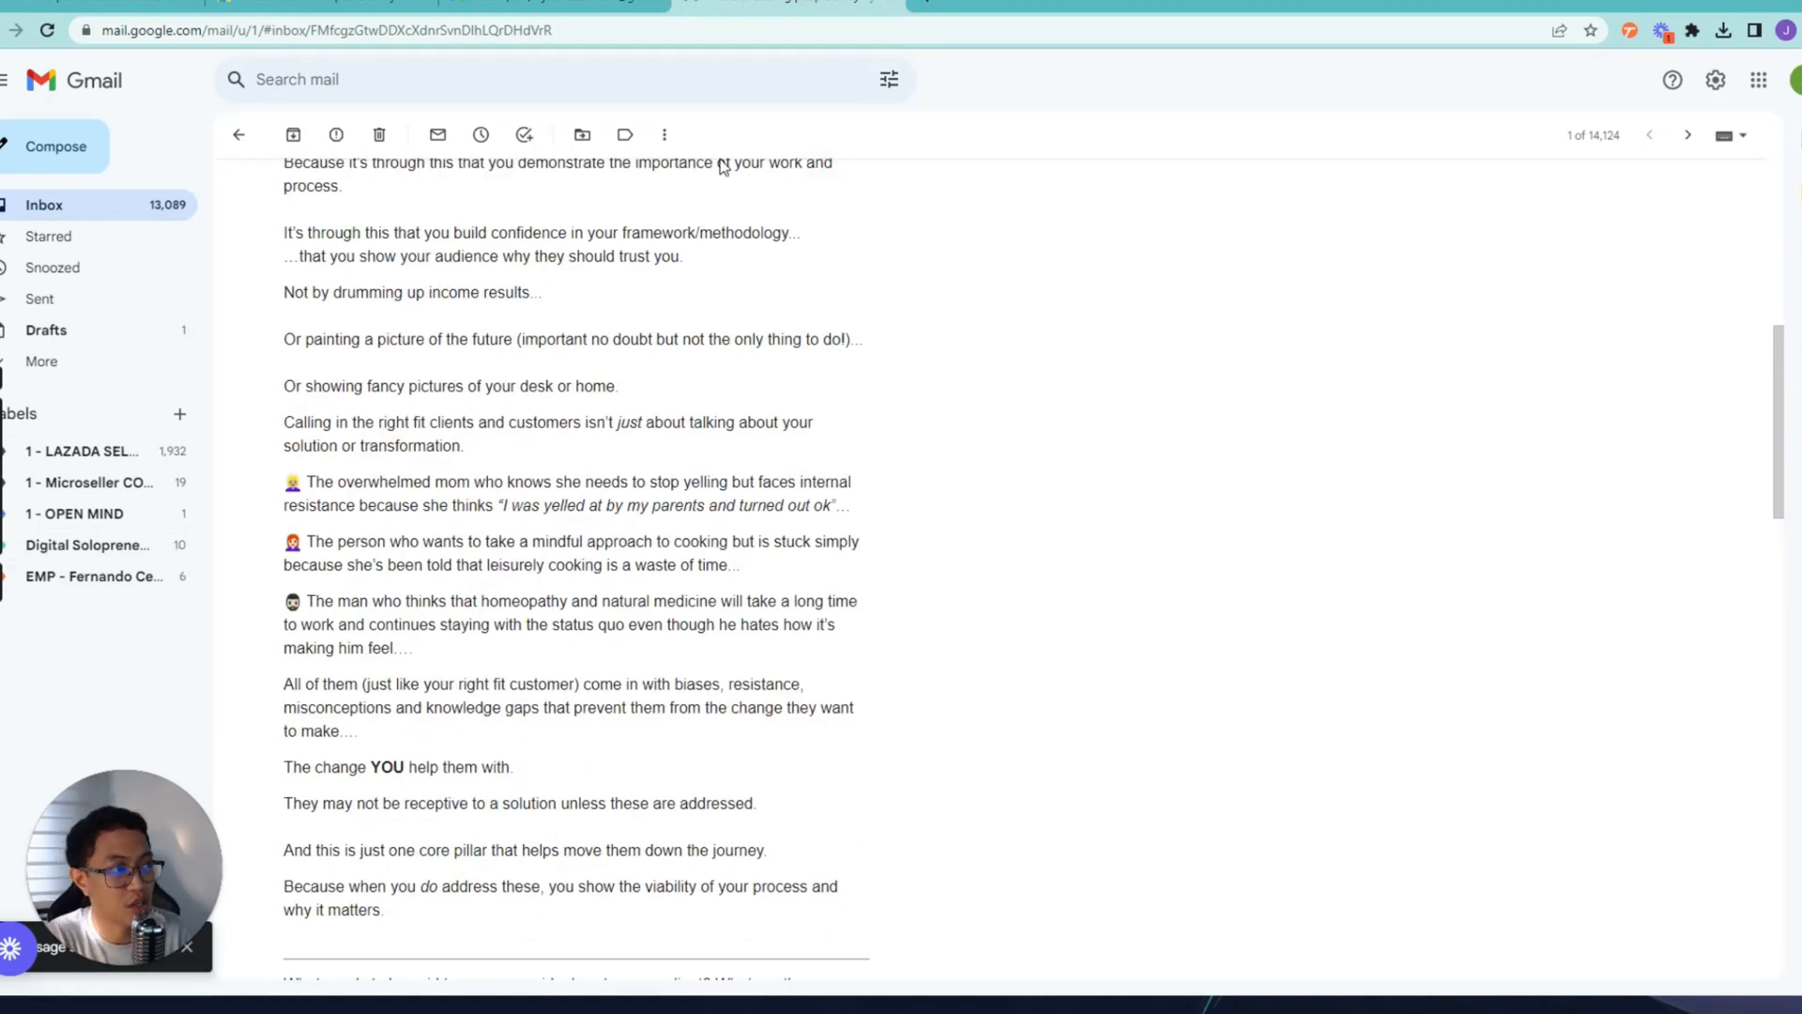
{"action": "left_click", "coordinate": [928, 3]}
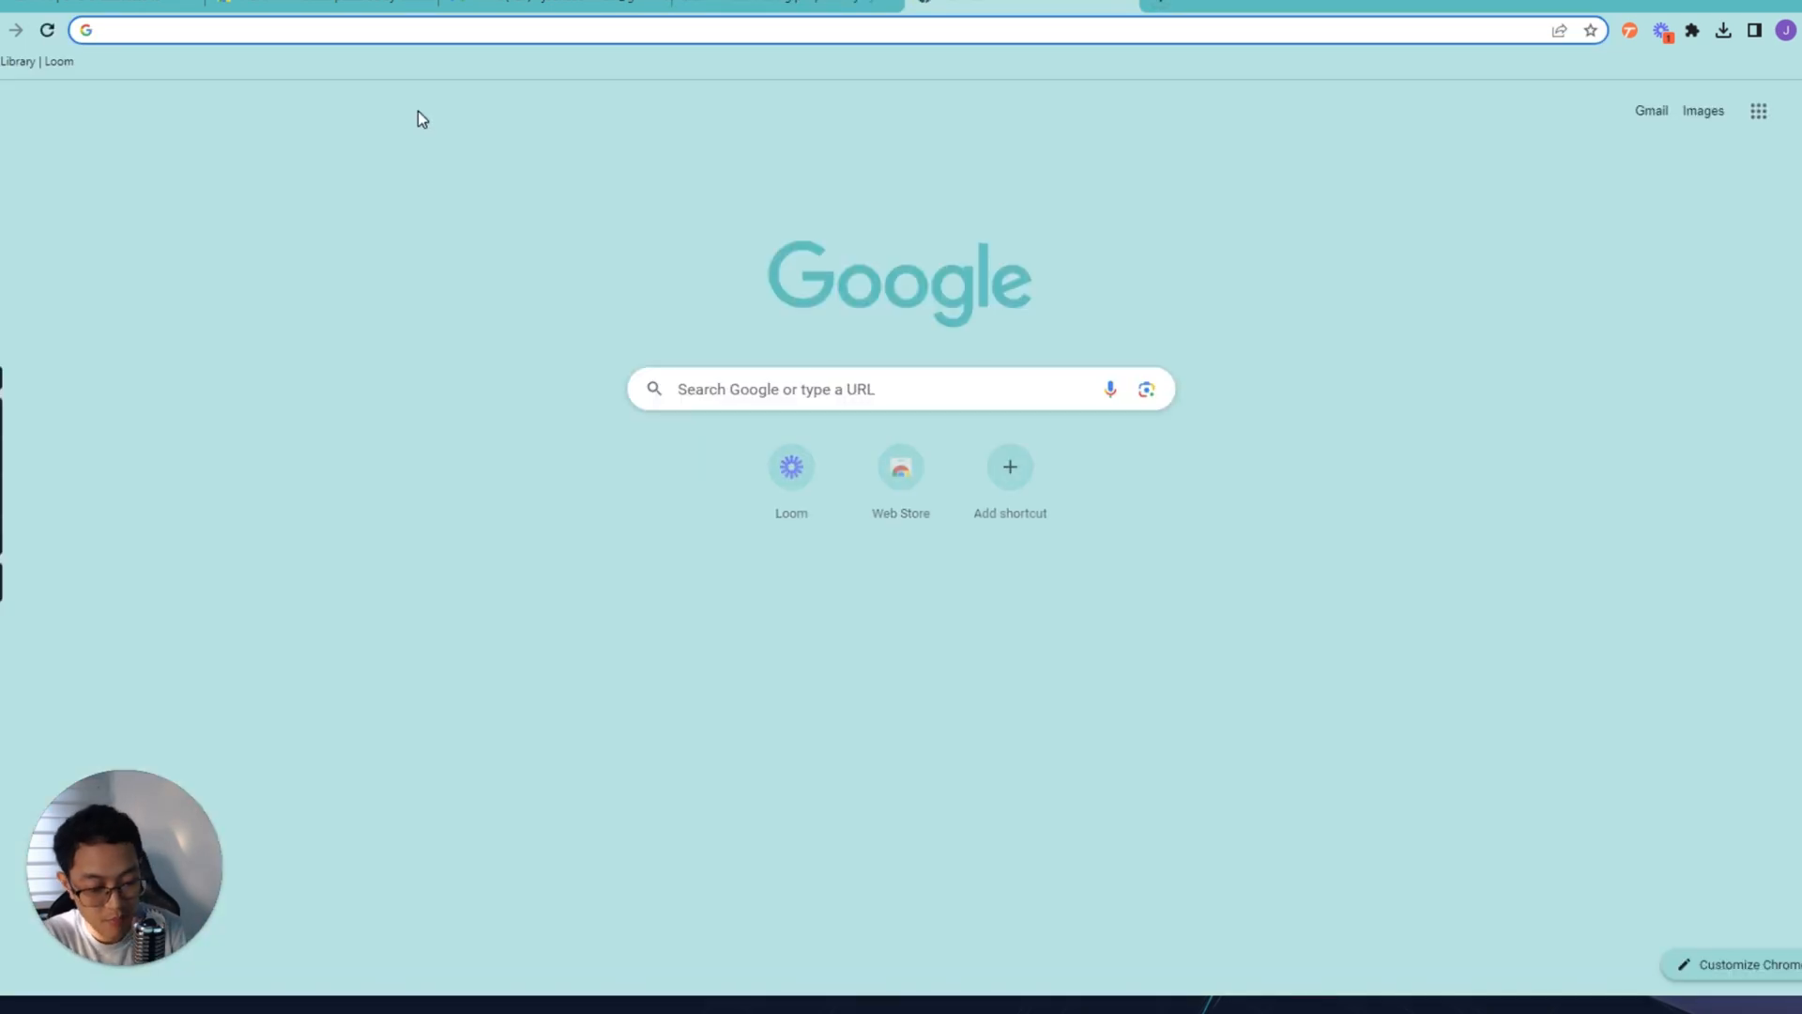
- Search Google for 'butterfly', replacing the initial 'google' query
{"action": "type", "text": "google"}
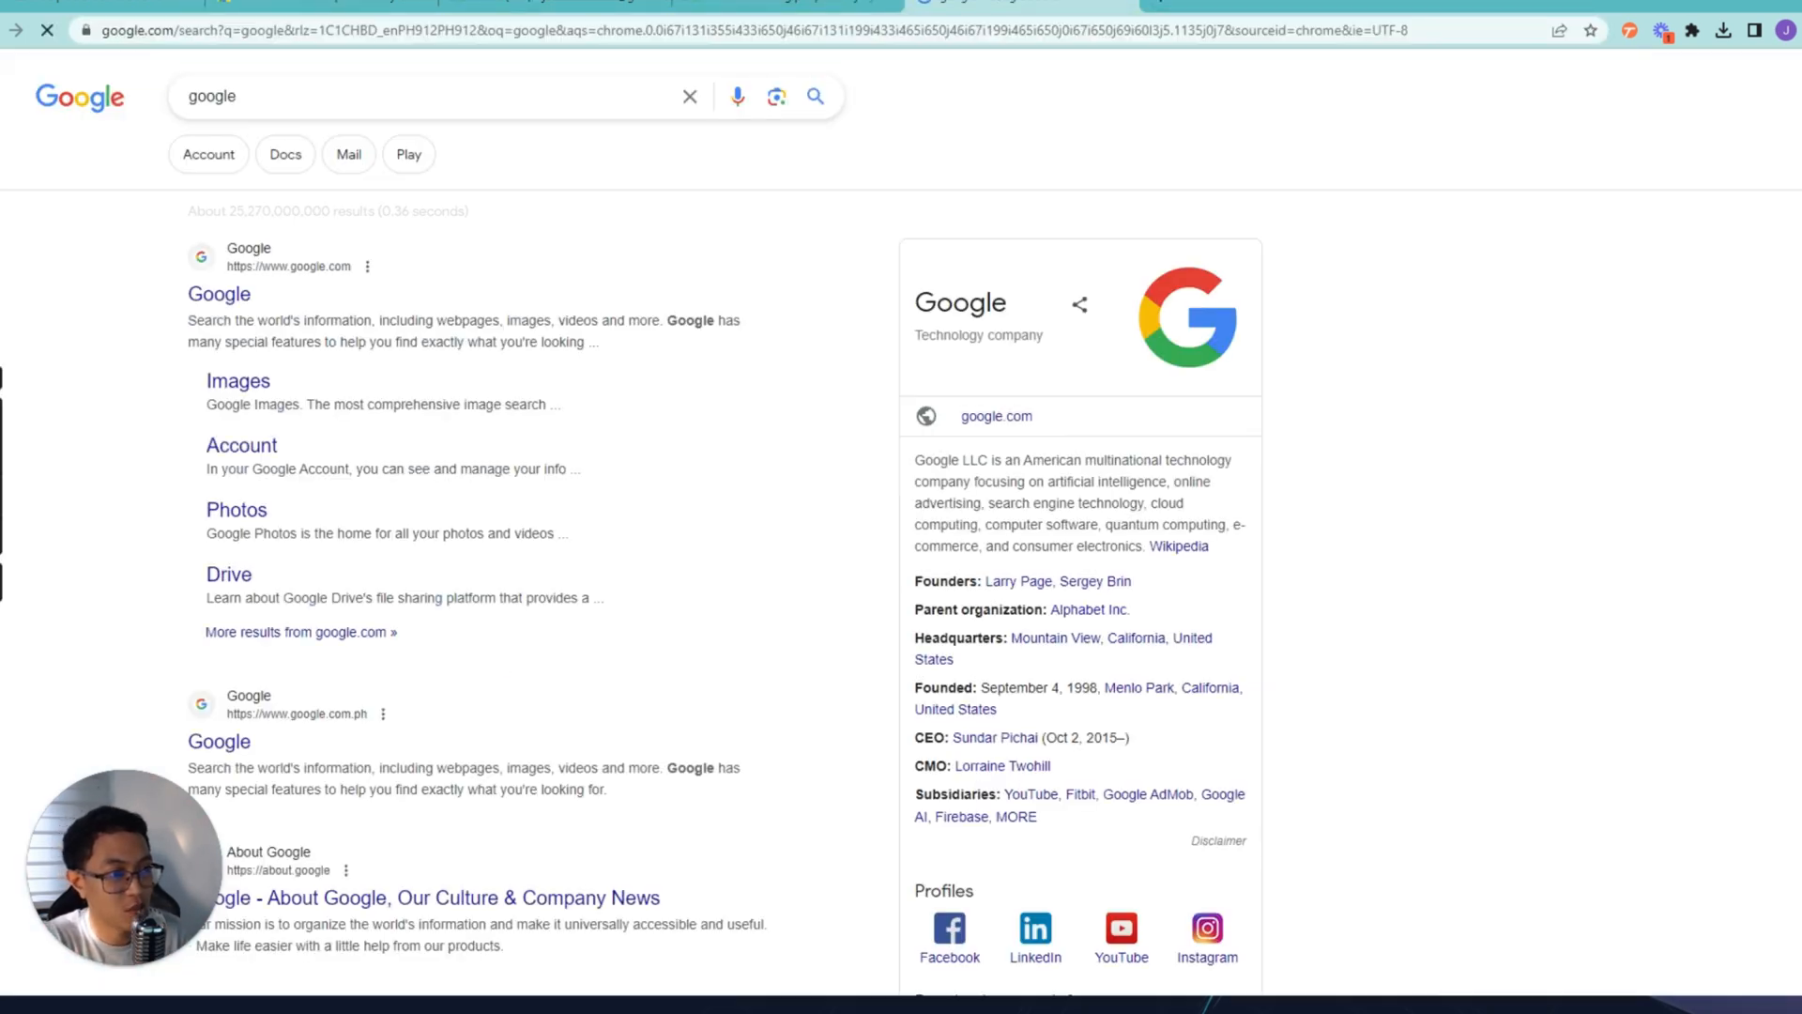
{"action": "left_click", "coordinate": [255, 98]}
{"action": "double_click", "coordinate": [217, 97]}
{"action": "left_click", "coordinate": [322, 92]}
{"action": "left_click_drag", "start_coordinate": [367, 94], "coordinate": [183, 91]}
{"action": "type", "text": "bu"}
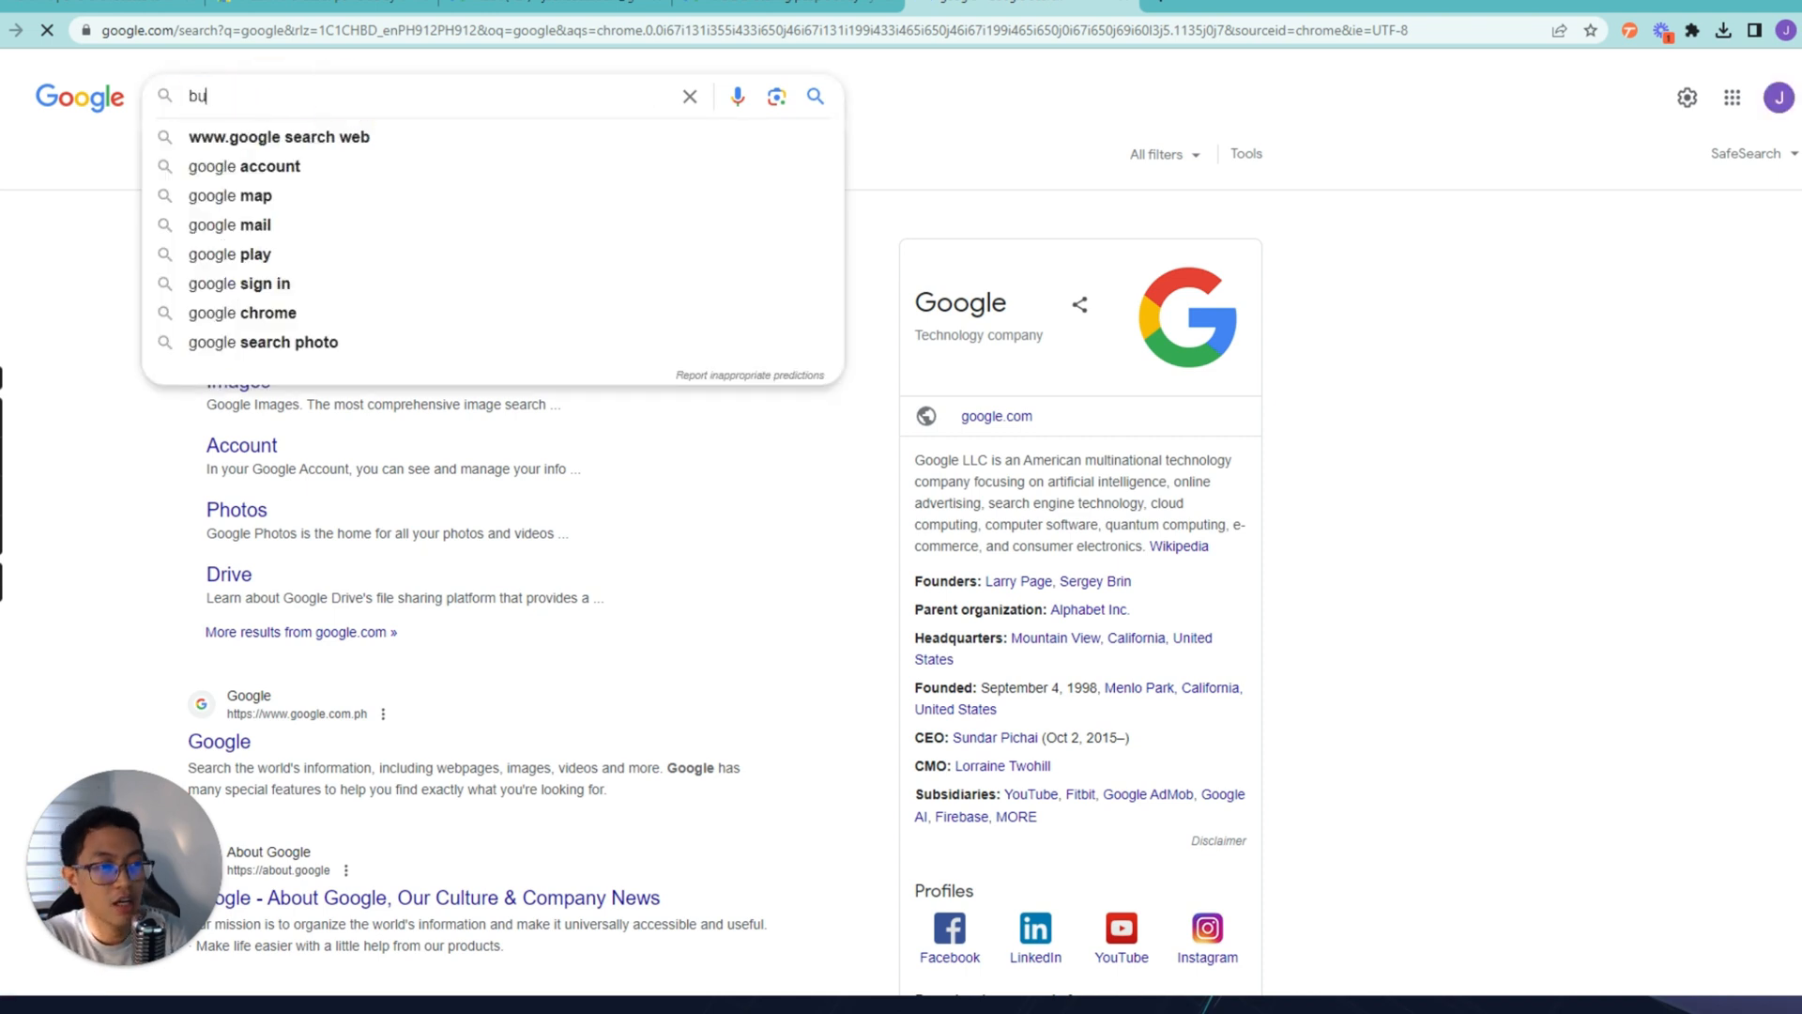
{"action": "type", "text": "tterfly"}
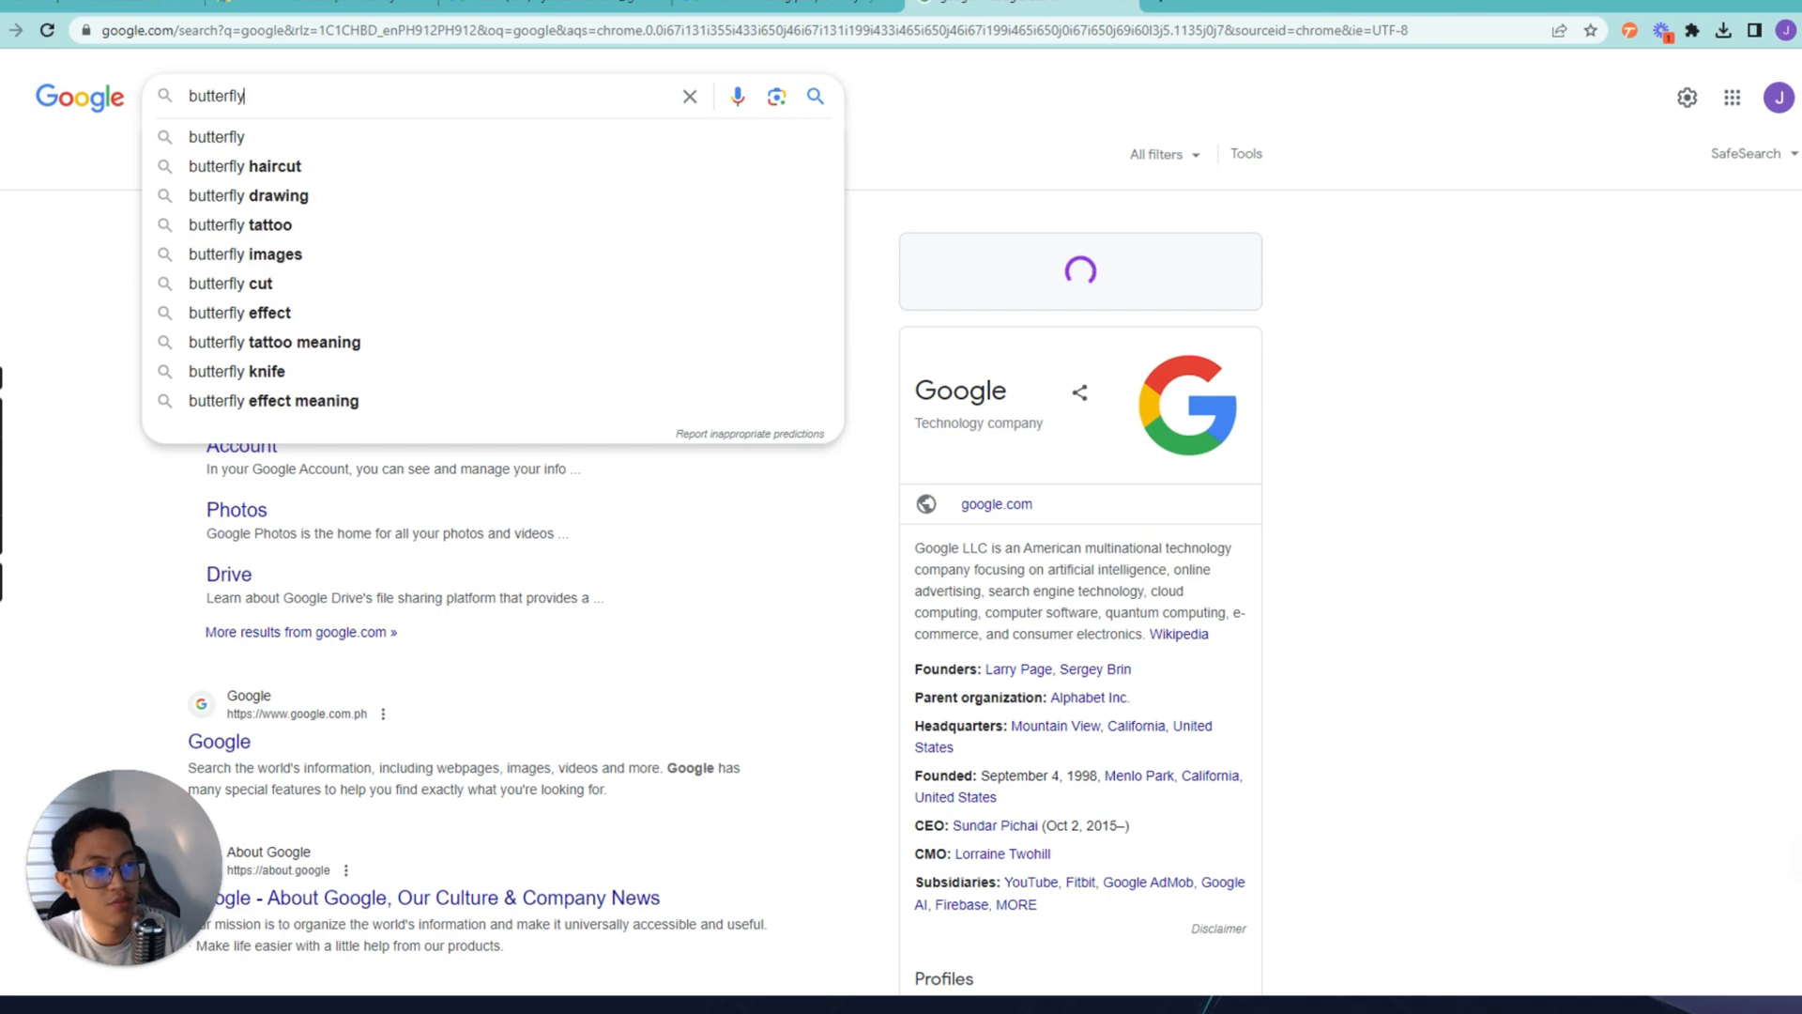
{"action": "key", "text": "Return"}
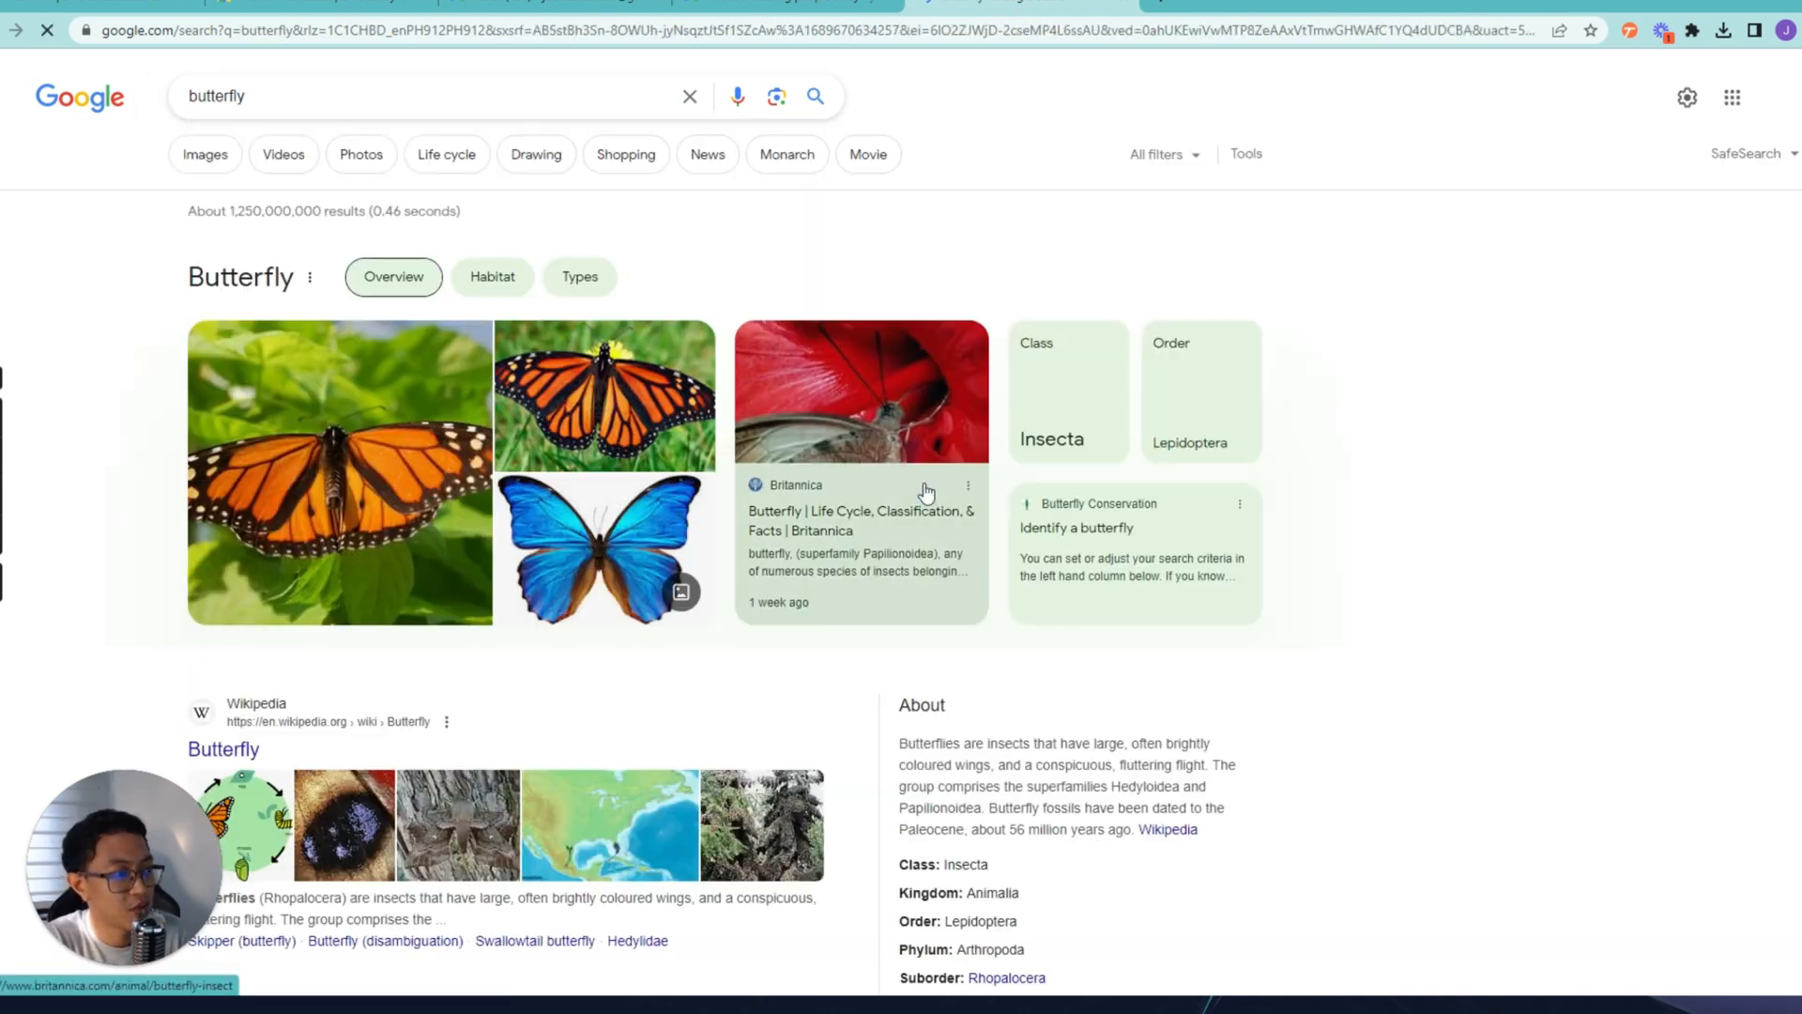
{"action": "scroll", "coordinate": [1269, 619], "scroll_direction": "down", "scroll_amount": 3}
{"action": "scroll", "coordinate": [1264, 724], "scroll_direction": "up", "scroll_amount": 3}
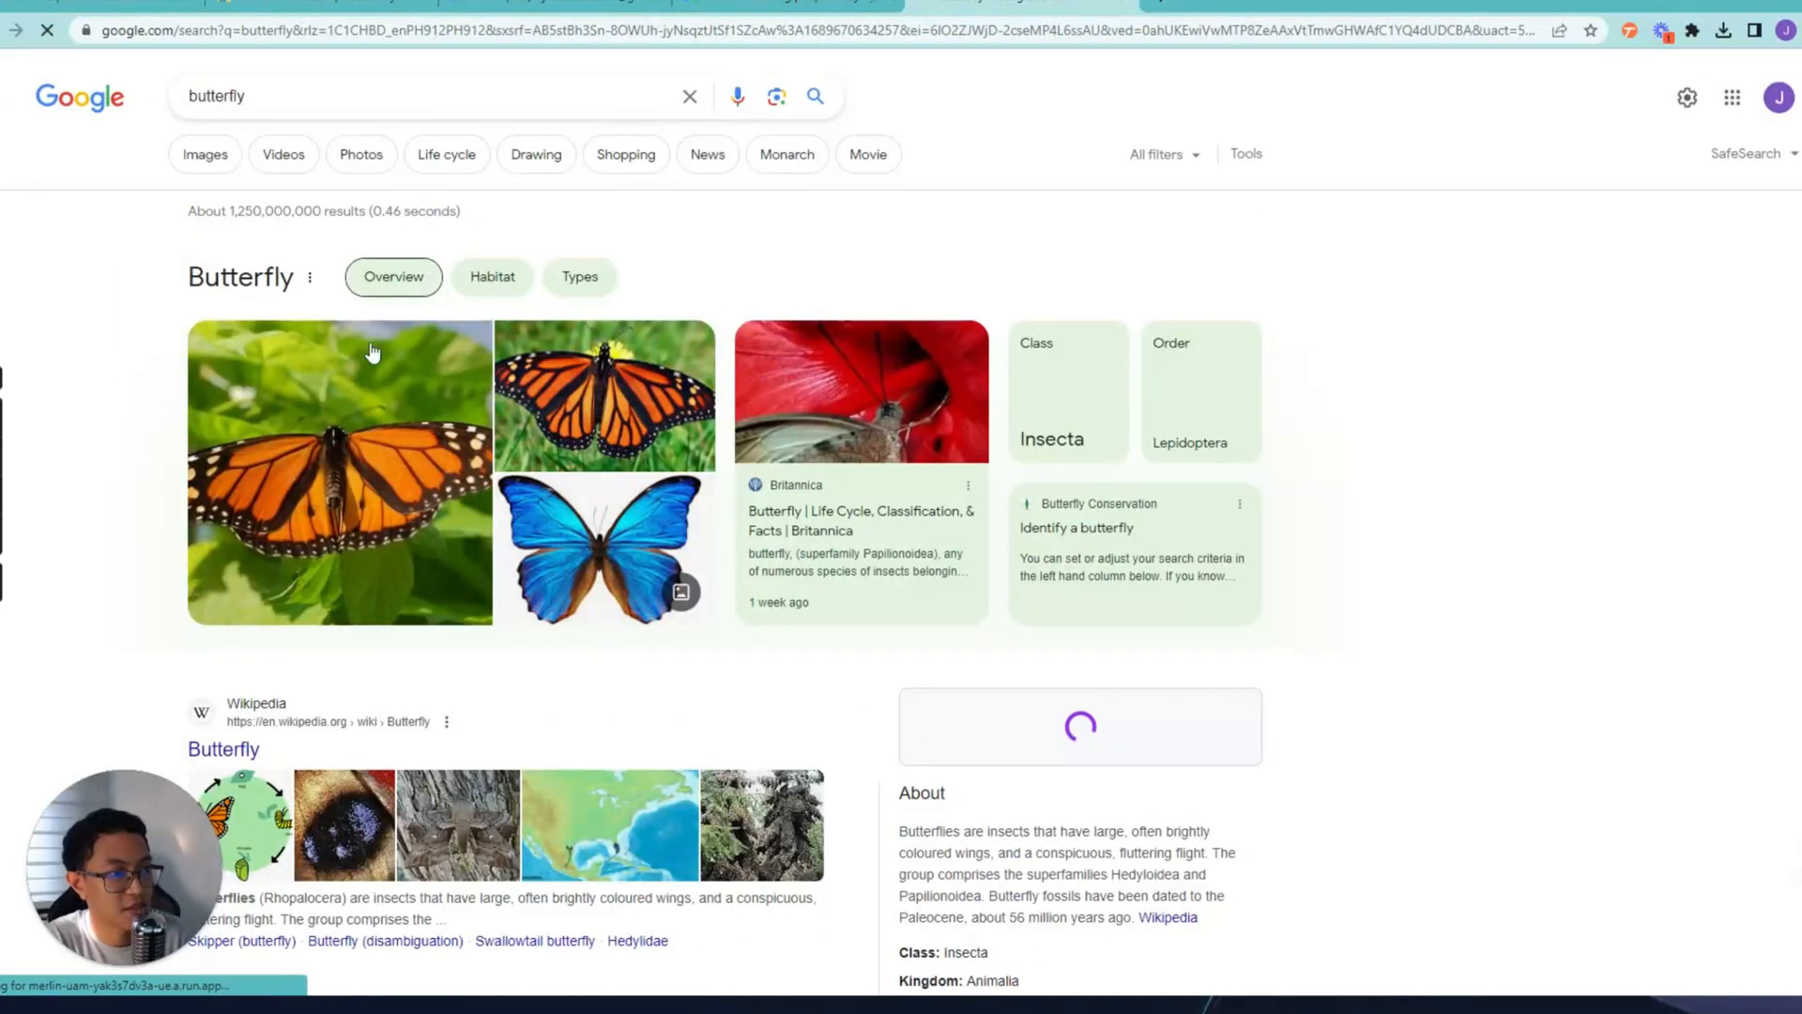
{"action": "left_click", "coordinate": [204, 154]}
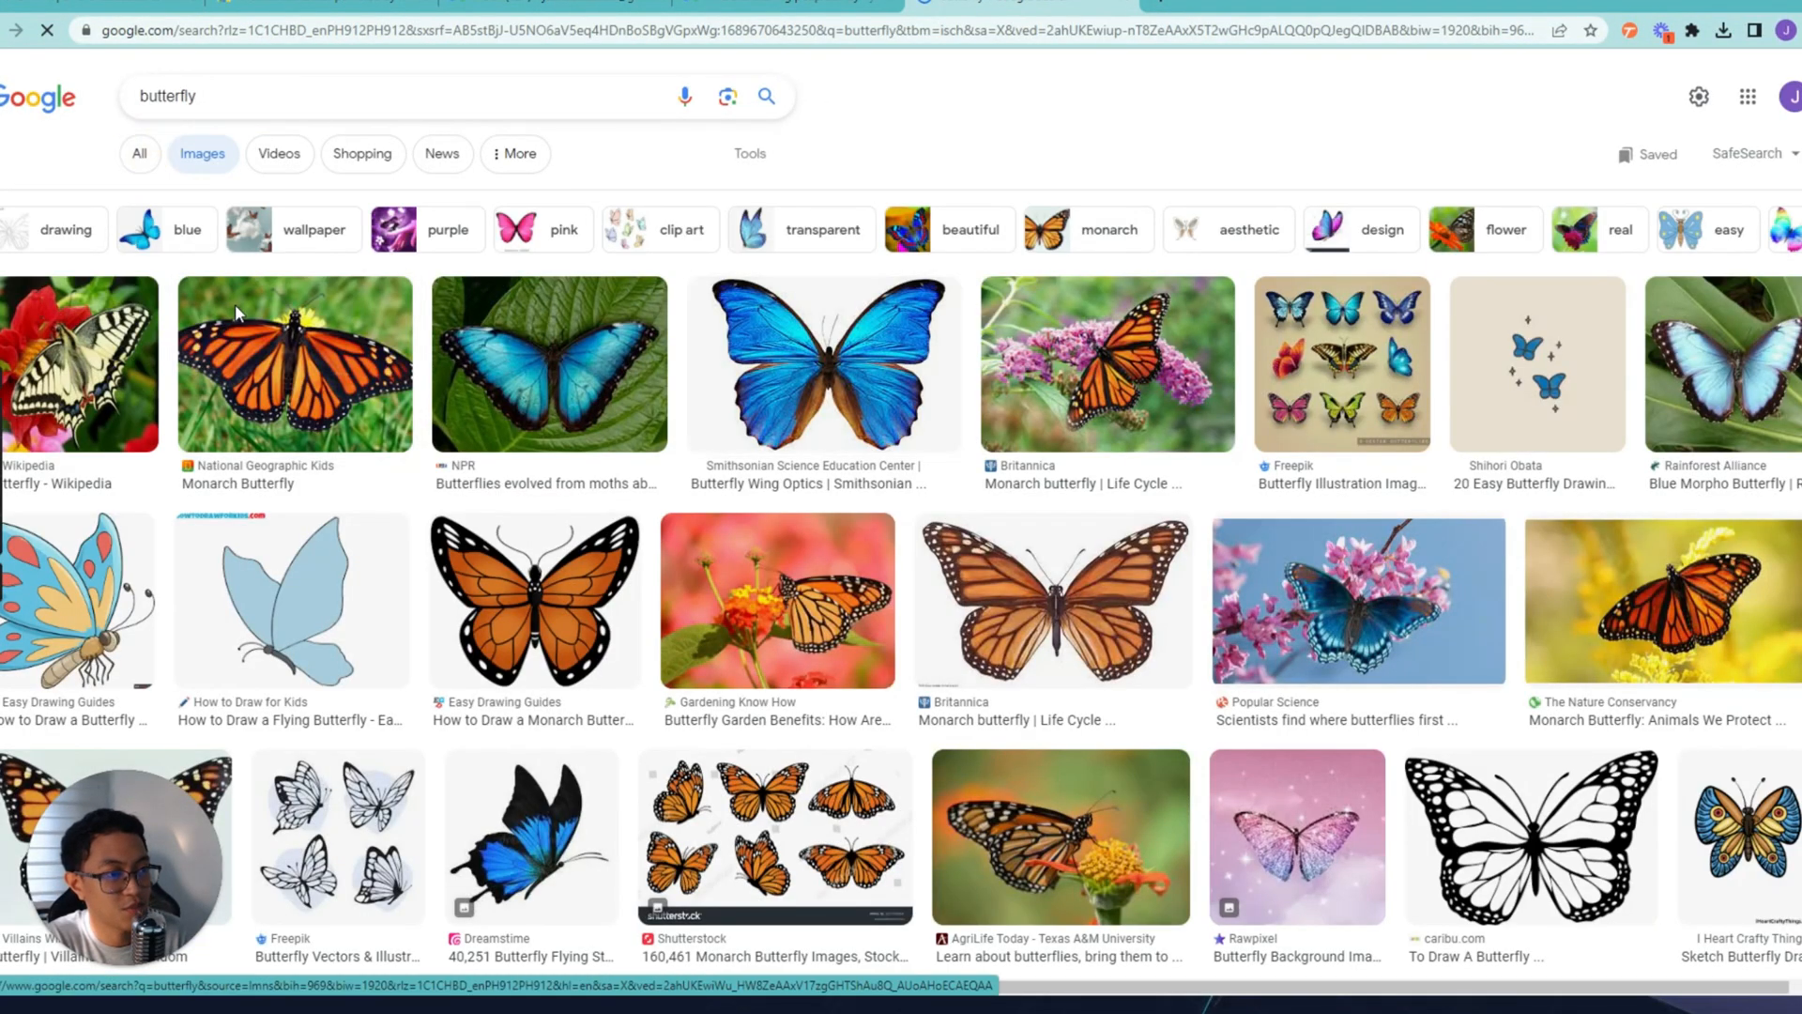
{"action": "left_click", "coordinate": [141, 167]}
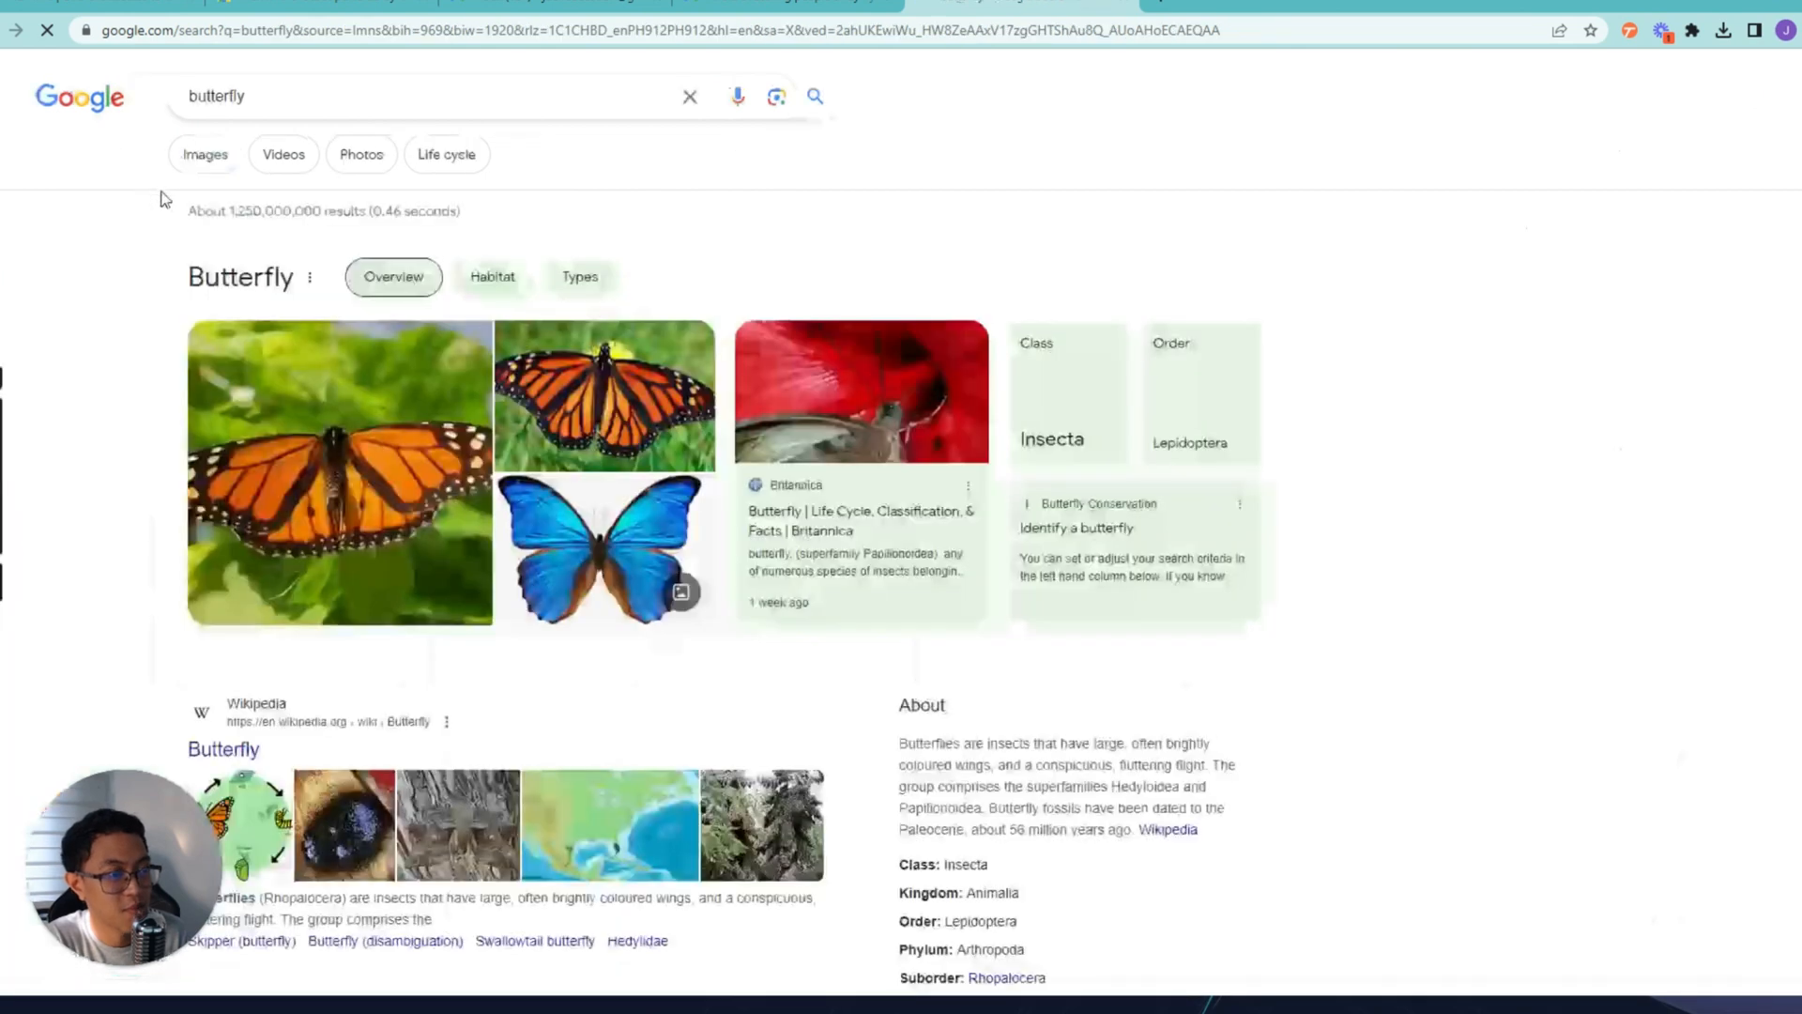
{"action": "scroll", "coordinate": [341, 718], "scroll_direction": "down", "scroll_amount": 5}
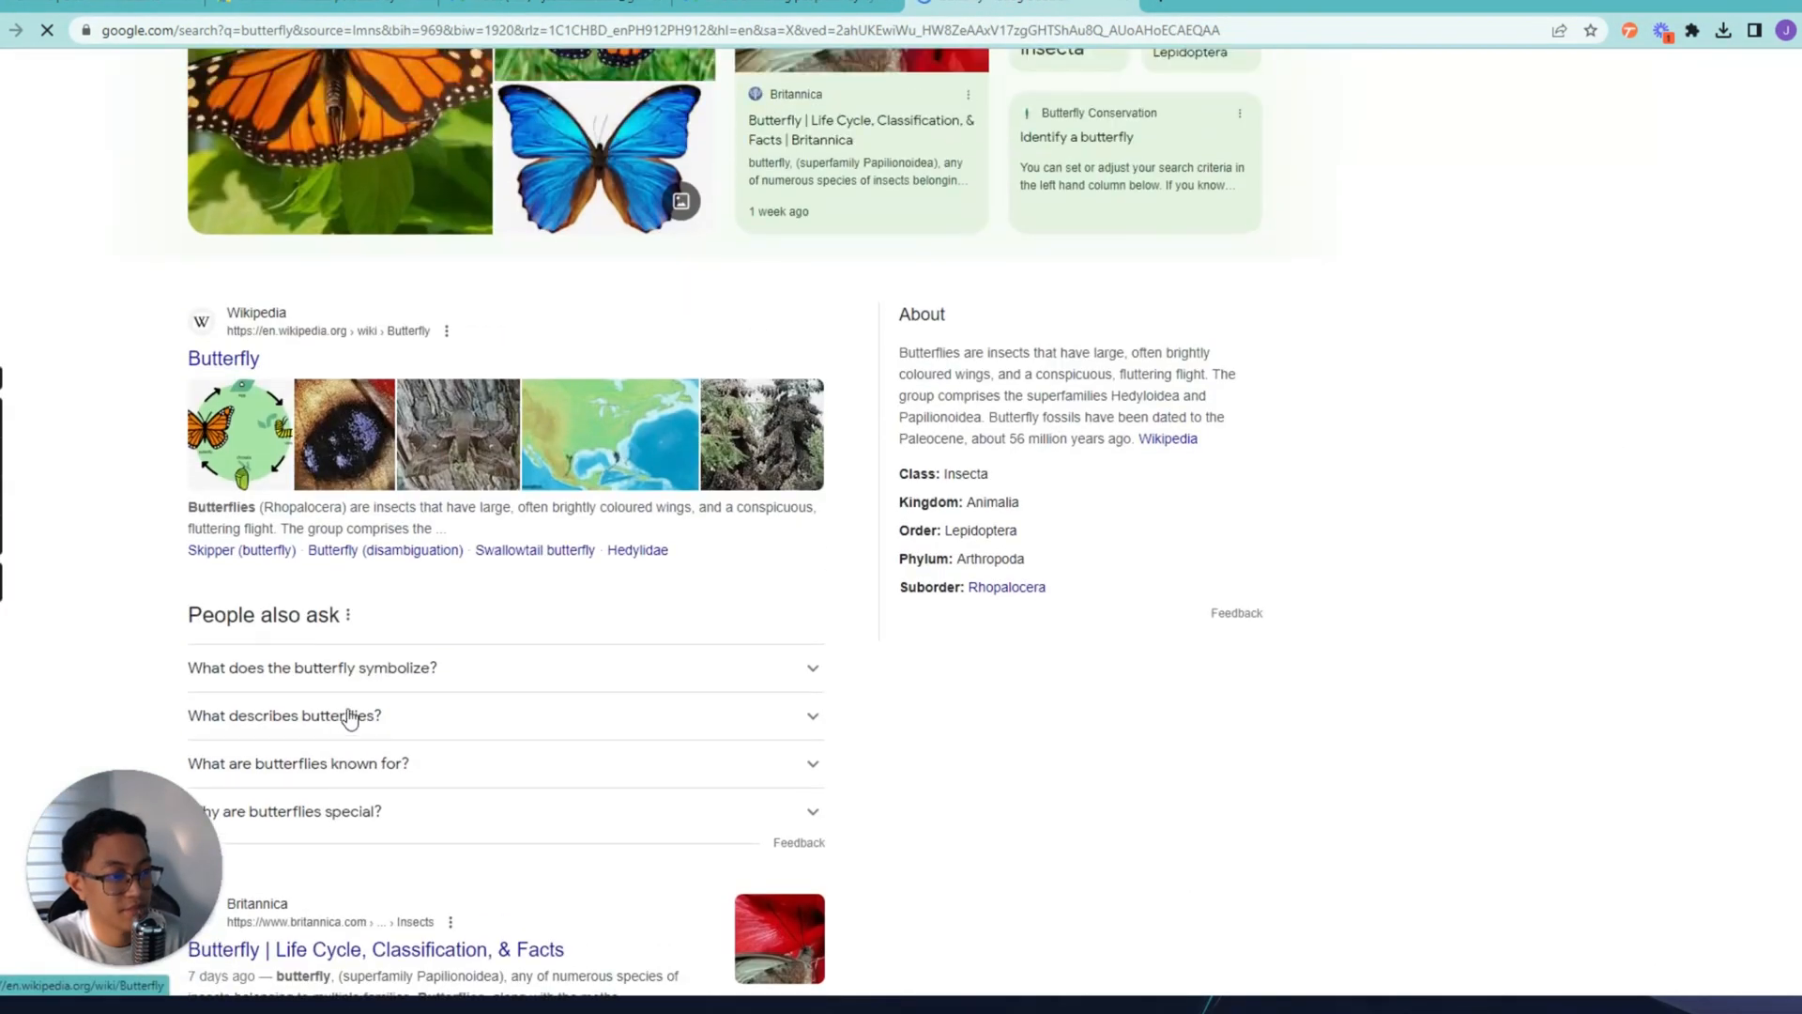
{"action": "scroll", "coordinate": [341, 718], "scroll_direction": "down", "scroll_amount": 8}
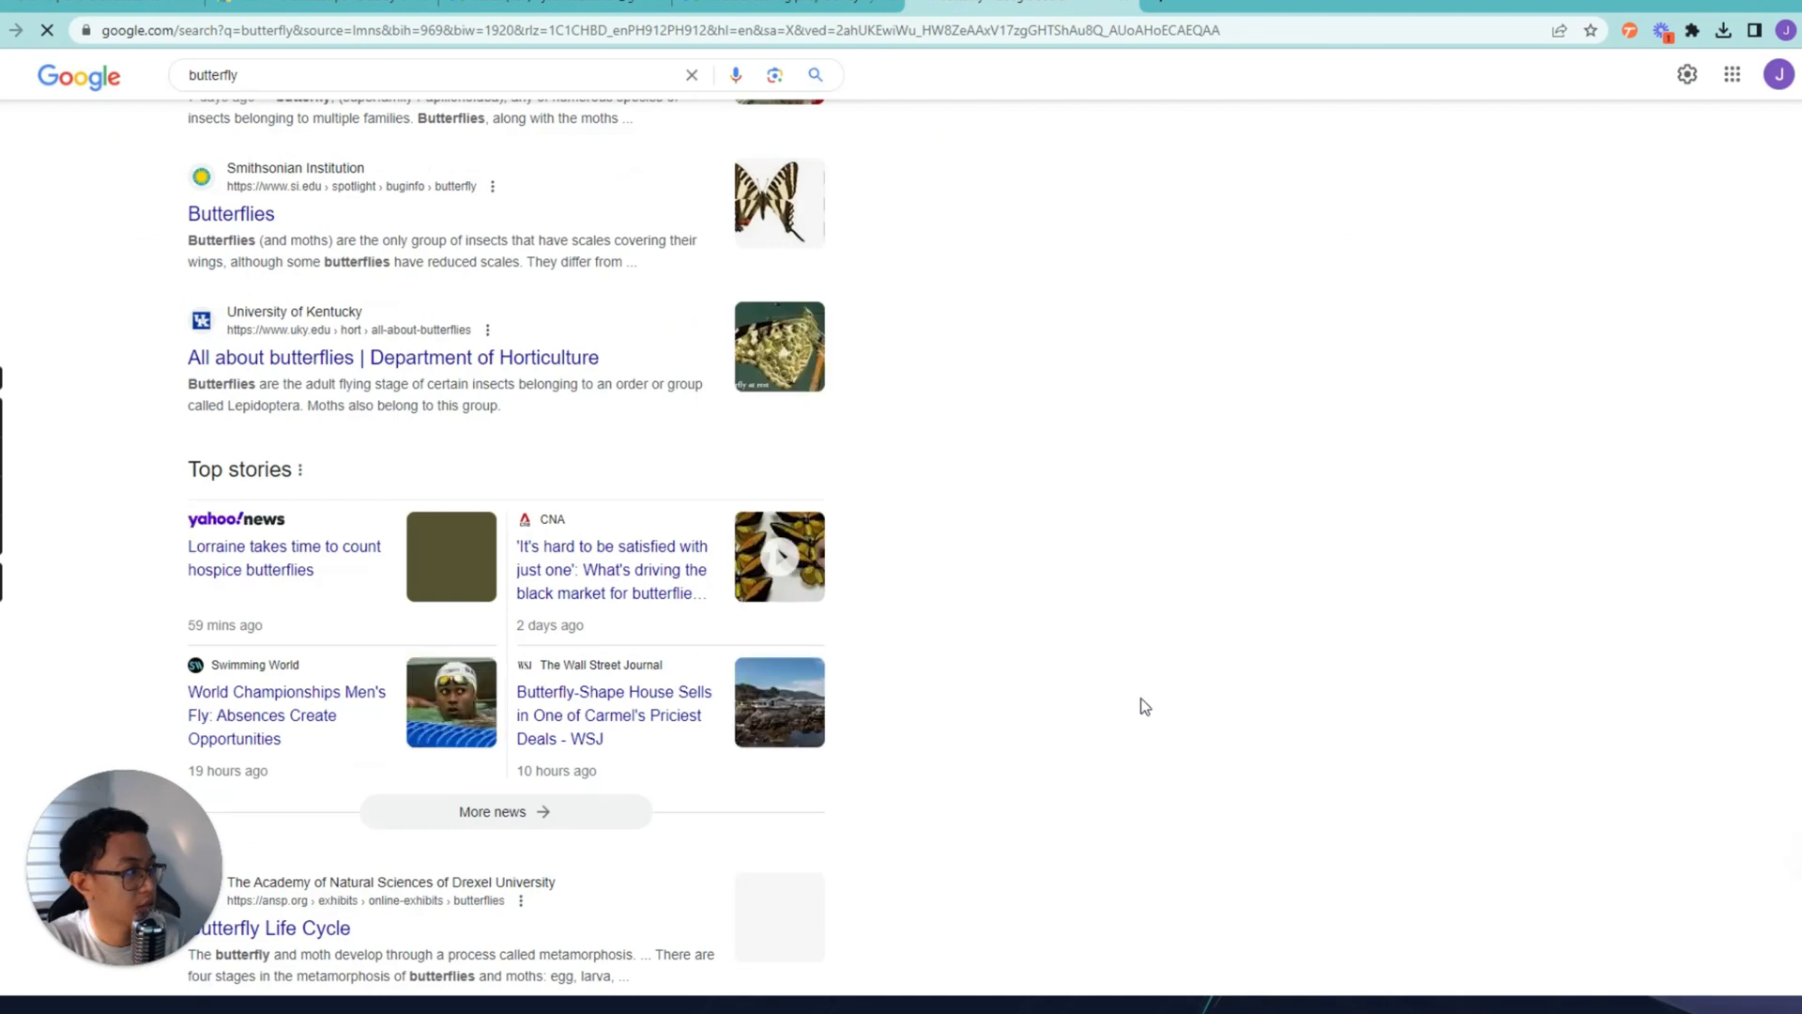
{"action": "scroll", "coordinate": [1135, 706], "scroll_direction": "up", "scroll_amount": 8}
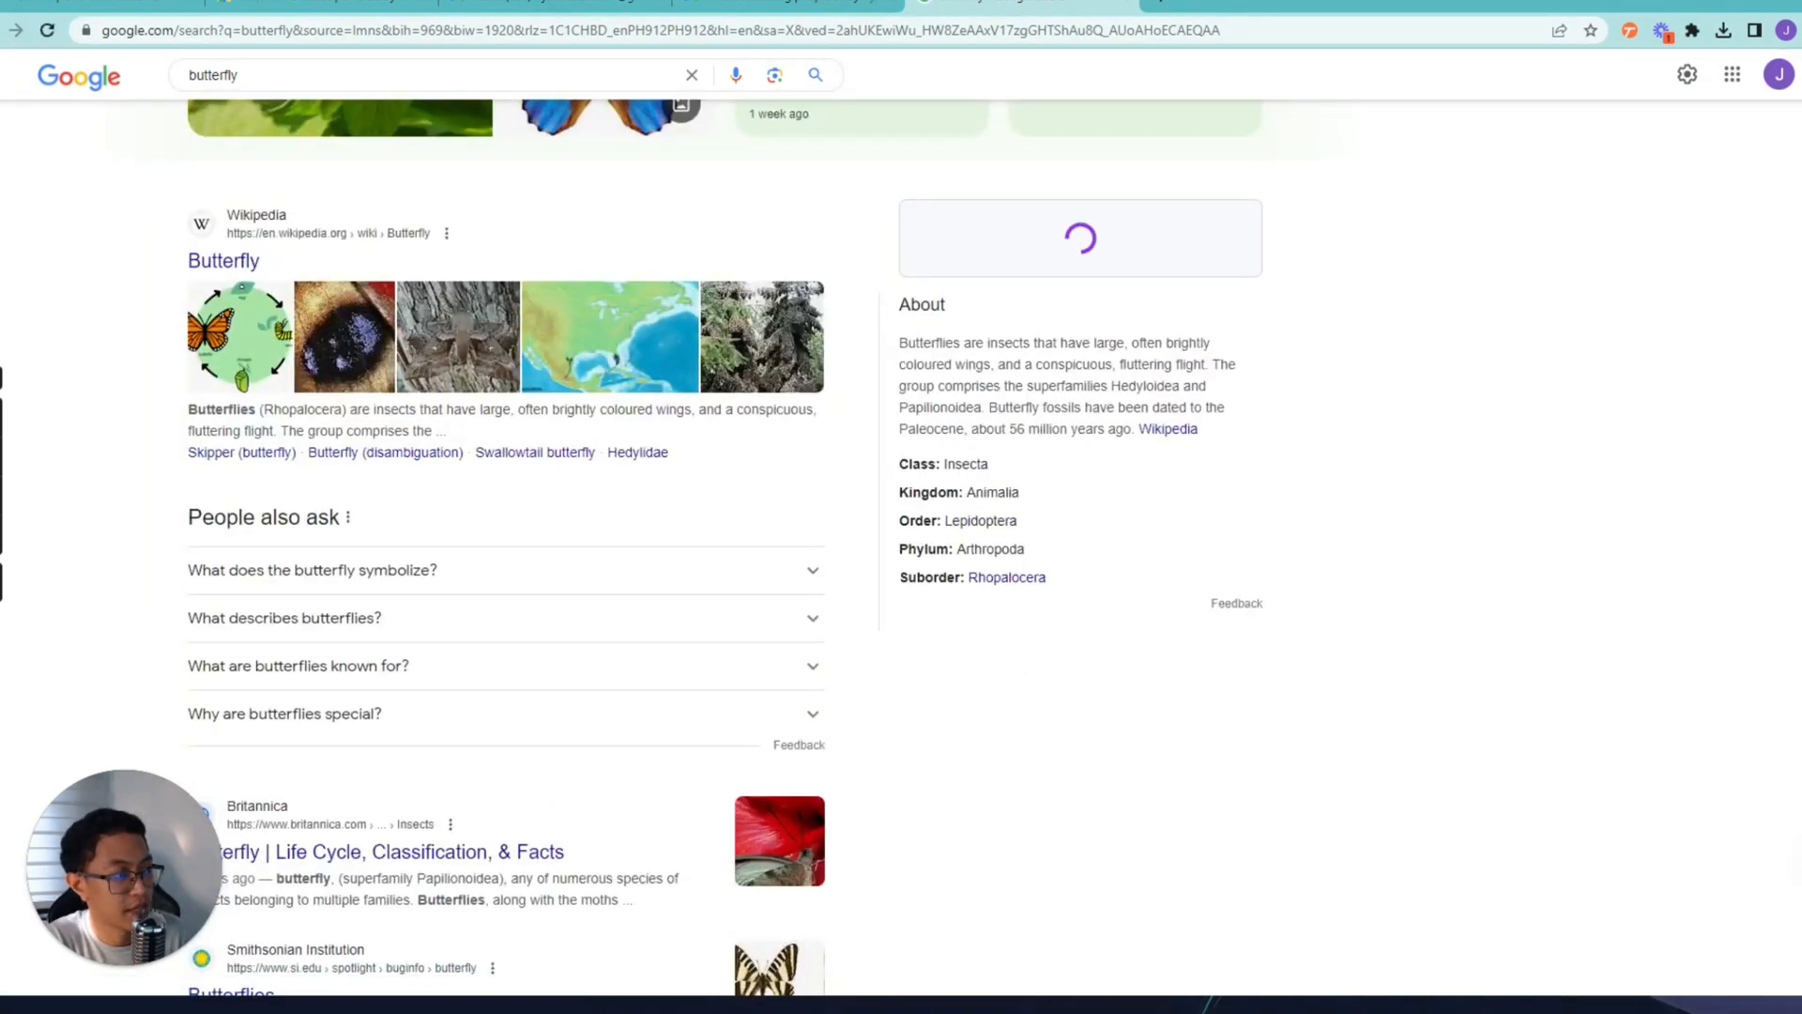
{"action": "scroll", "coordinate": [1030, 535], "scroll_direction": "up", "scroll_amount": 3}
{"action": "scroll", "coordinate": [1083, 665], "scroll_direction": "down", "scroll_amount": 1}
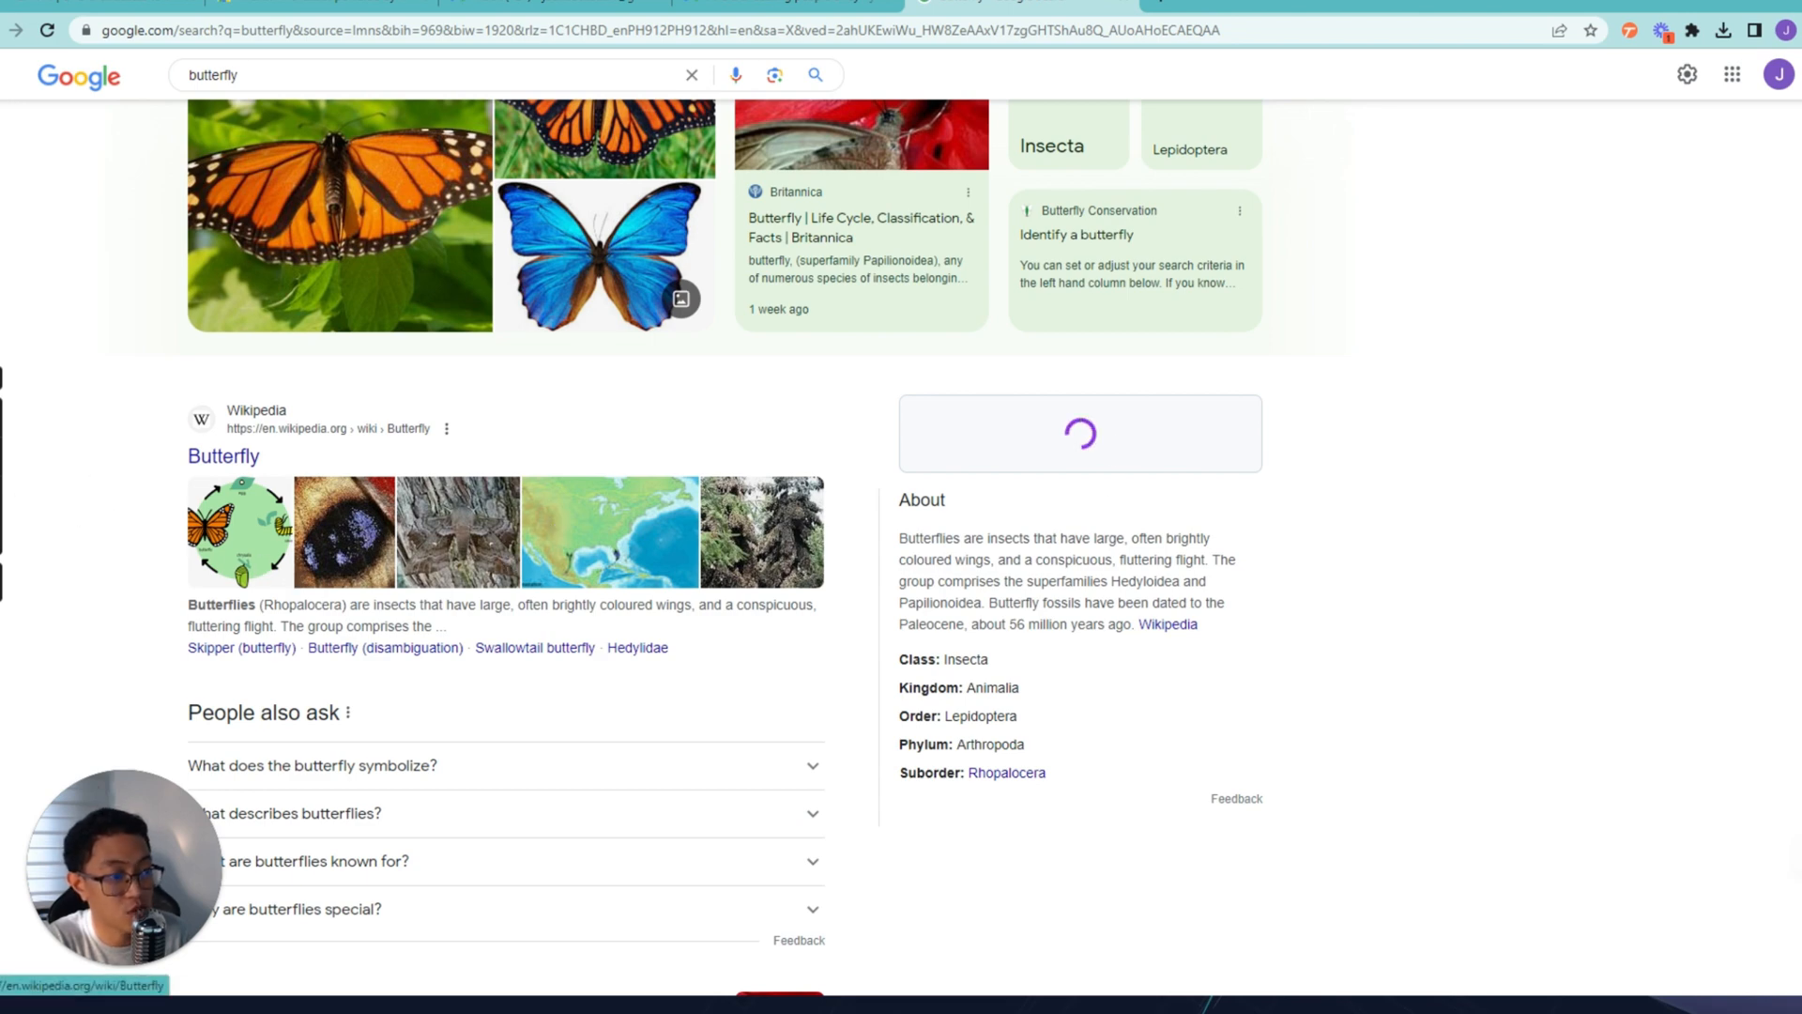
- Read Merlin's butterfly answer card and open it in a Merlin chat with Let's Chat
{"action": "scroll", "coordinate": [983, 344], "scroll_direction": "down", "scroll_amount": 1}
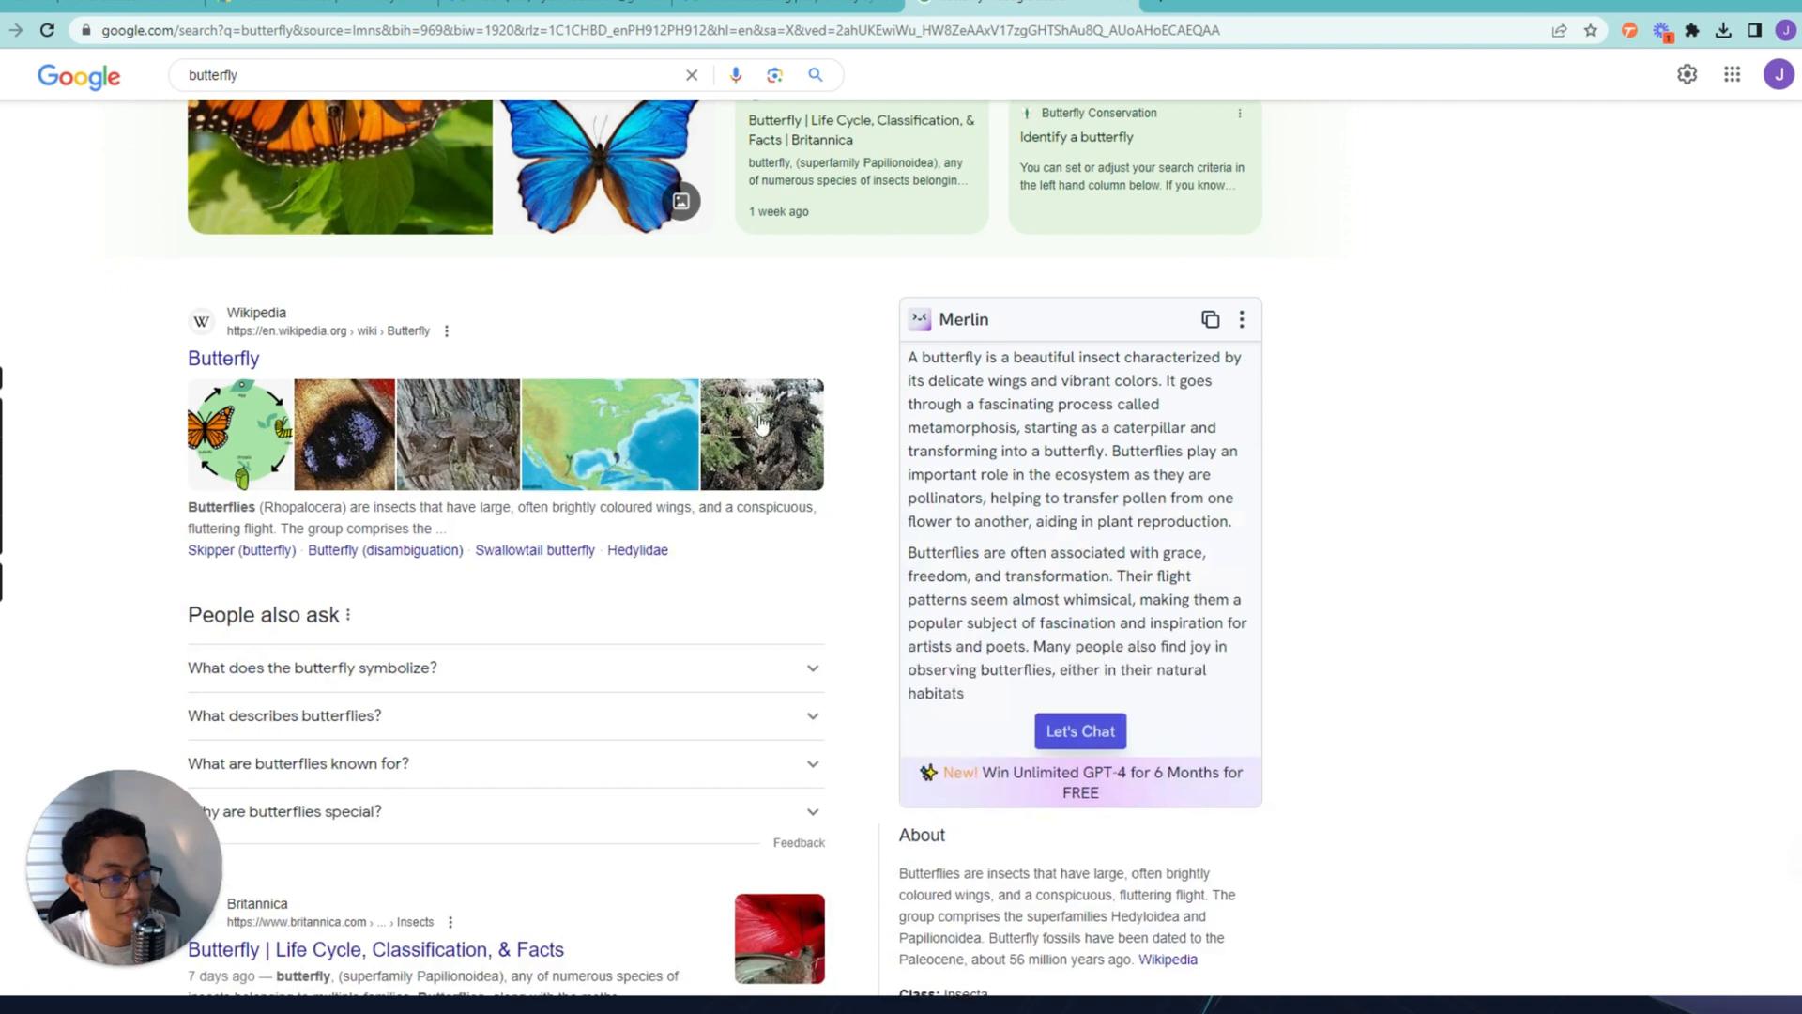
{"action": "scroll", "coordinate": [1080, 567], "scroll_direction": "down", "scroll_amount": 1}
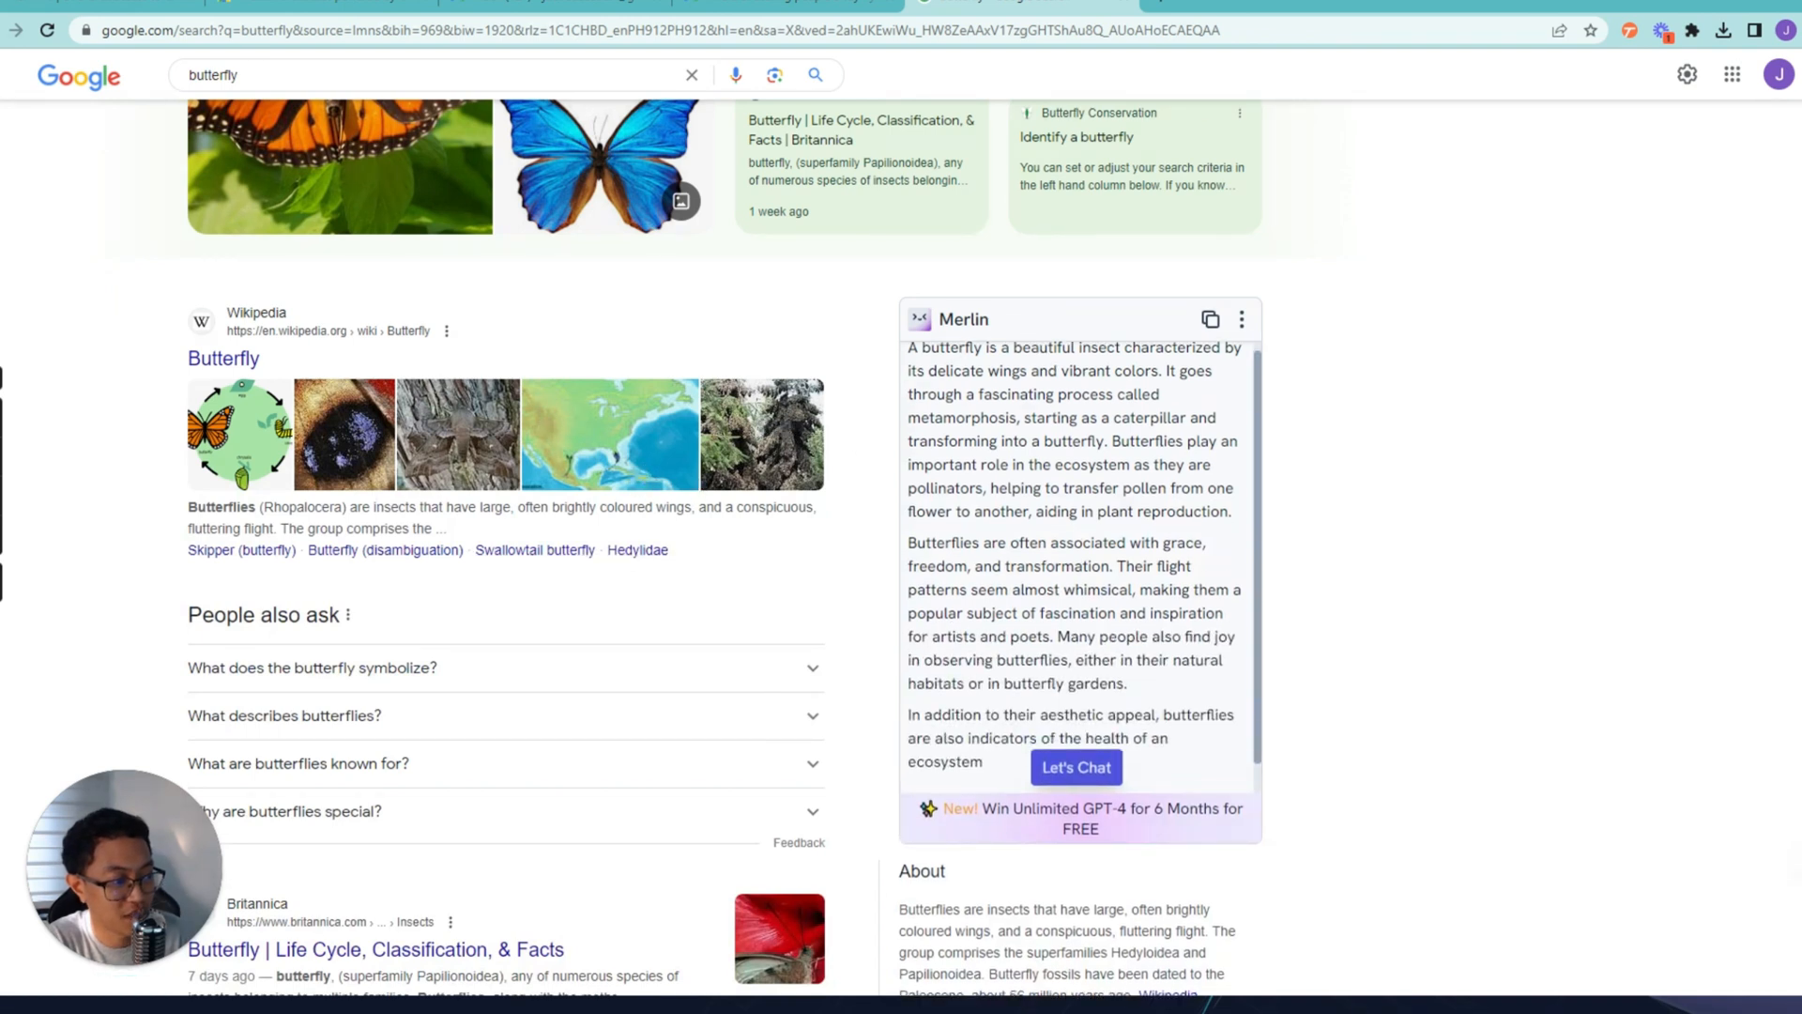
{"action": "scroll", "coordinate": [1079, 567], "scroll_direction": "up", "scroll_amount": 1}
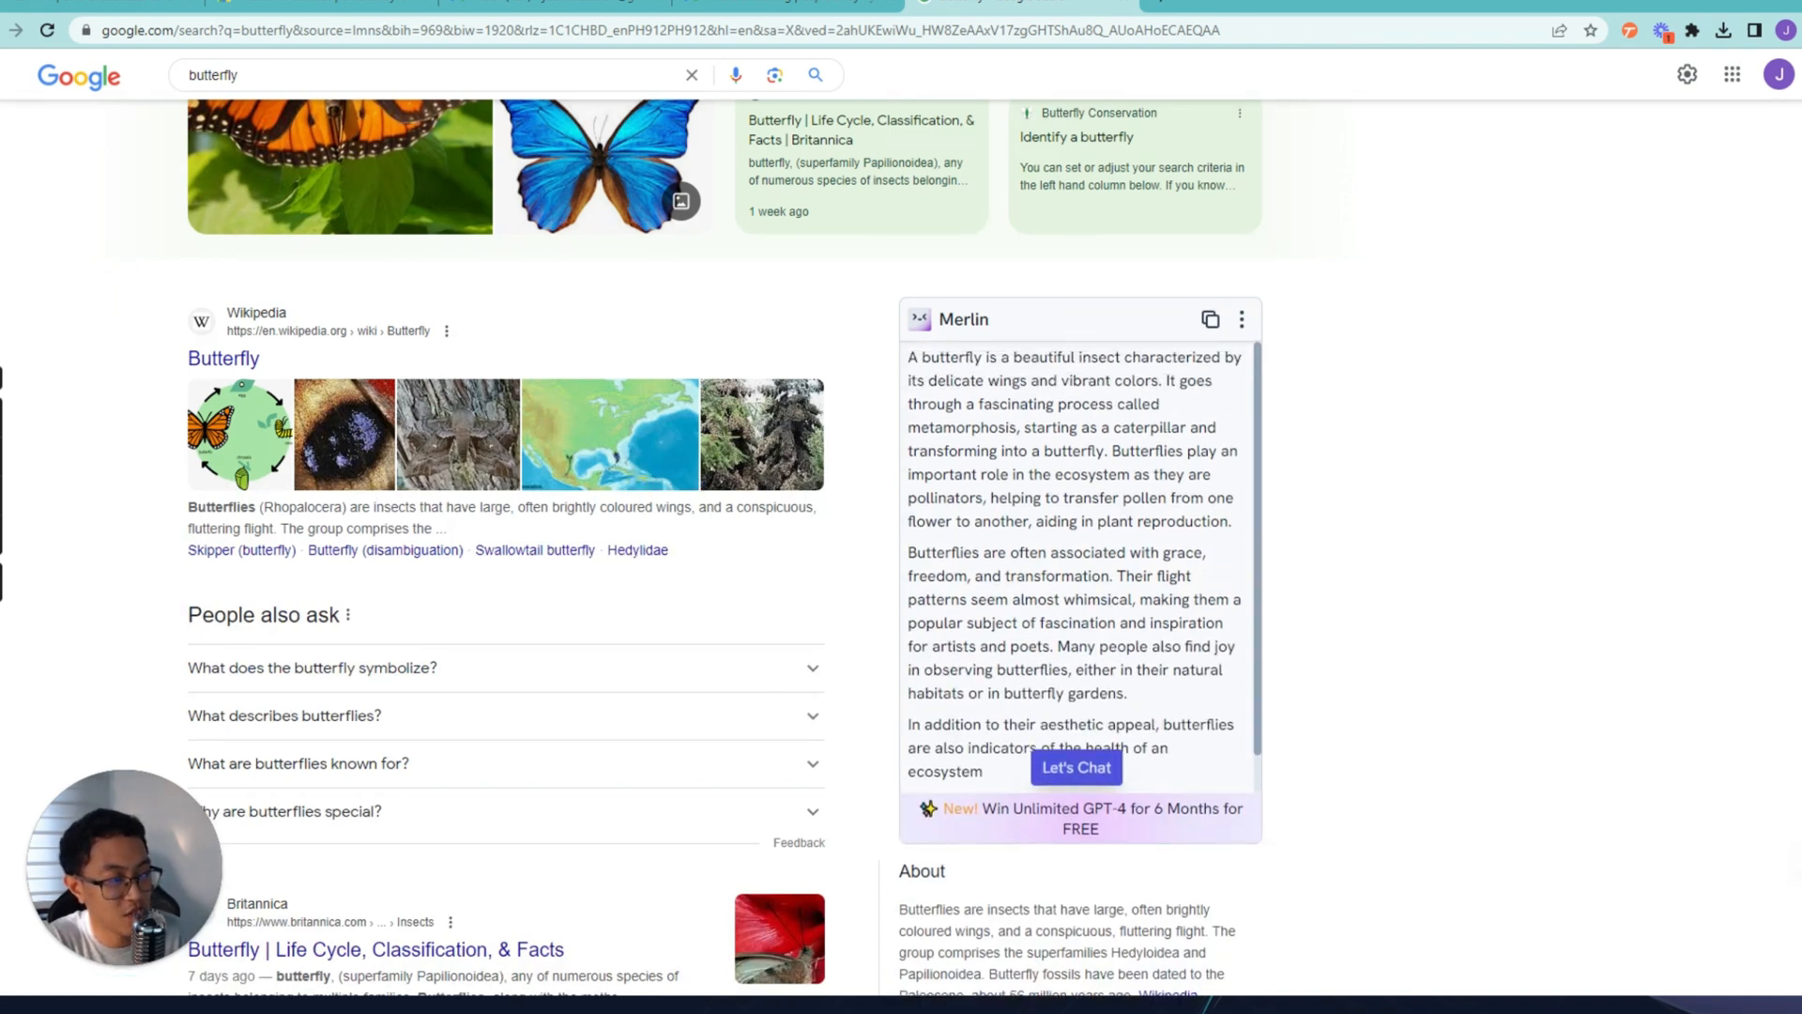
{"action": "scroll", "coordinate": [1150, 670], "scroll_direction": "down", "scroll_amount": 1}
{"action": "scroll", "coordinate": [519, 555], "scroll_direction": "up", "scroll_amount": 4}
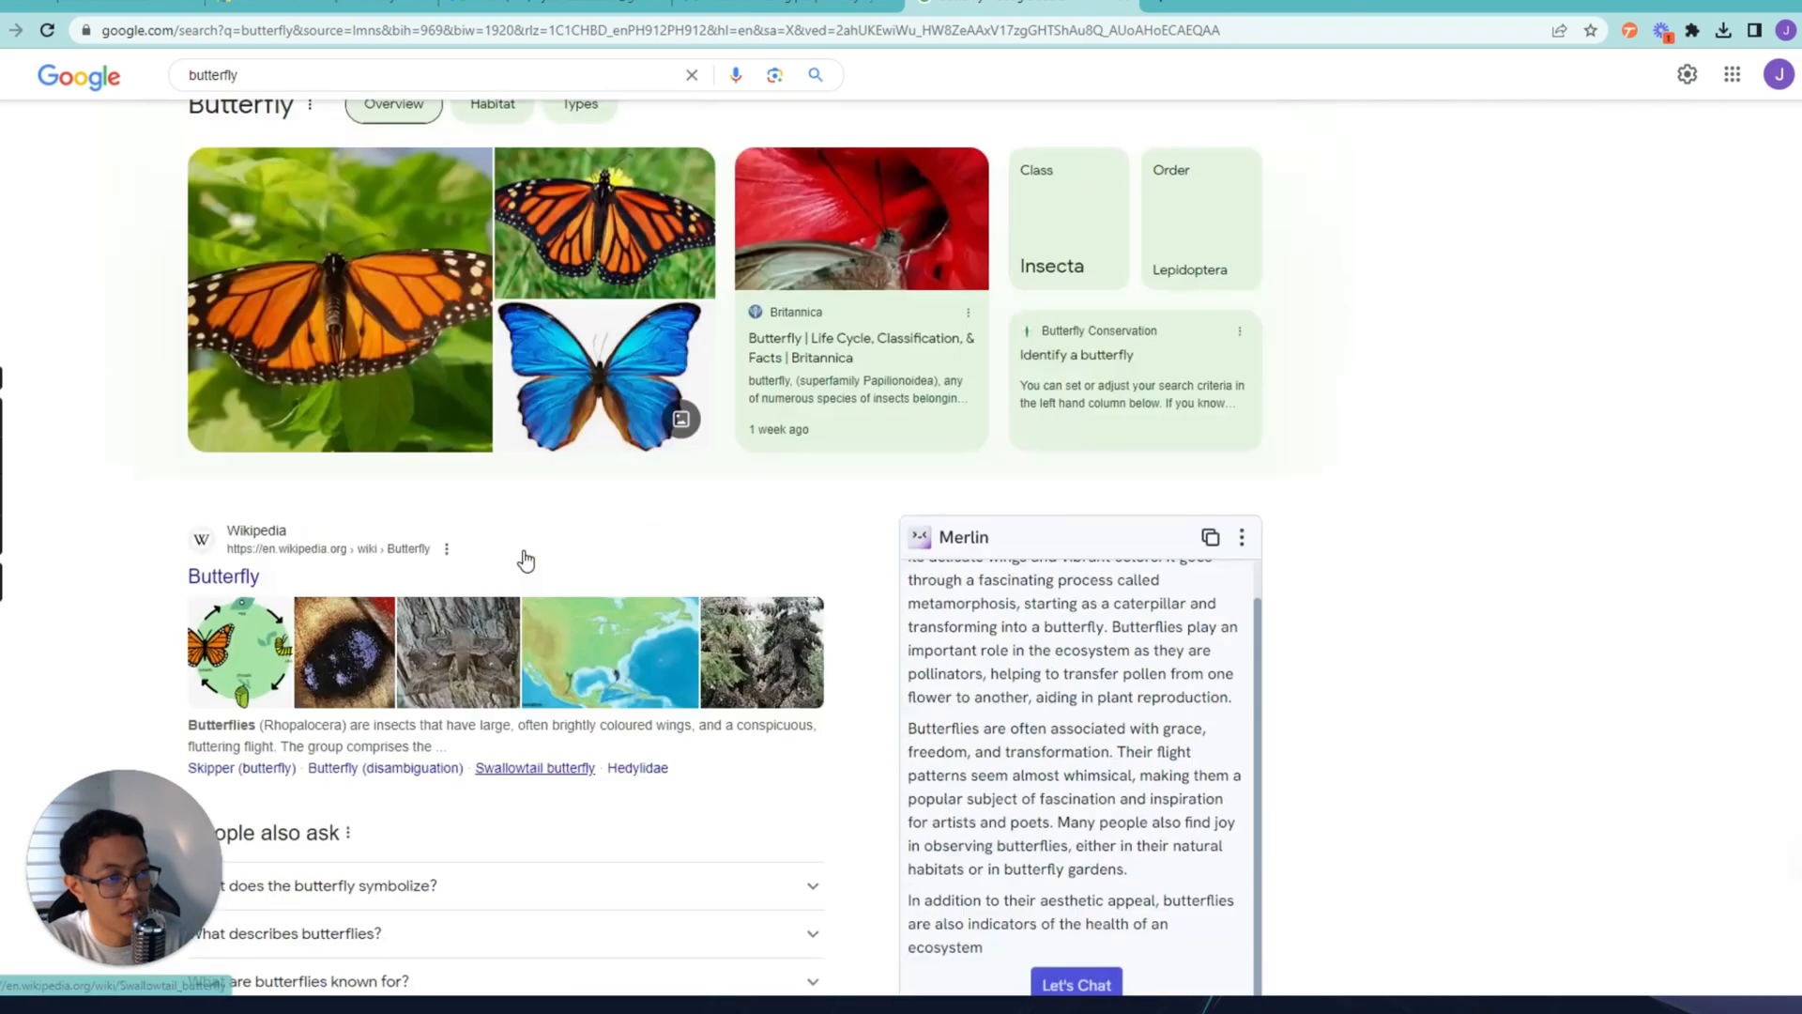
{"action": "scroll", "coordinate": [524, 560], "scroll_direction": "down", "scroll_amount": 4}
{"action": "scroll", "coordinate": [399, 354], "scroll_direction": "up", "scroll_amount": 4}
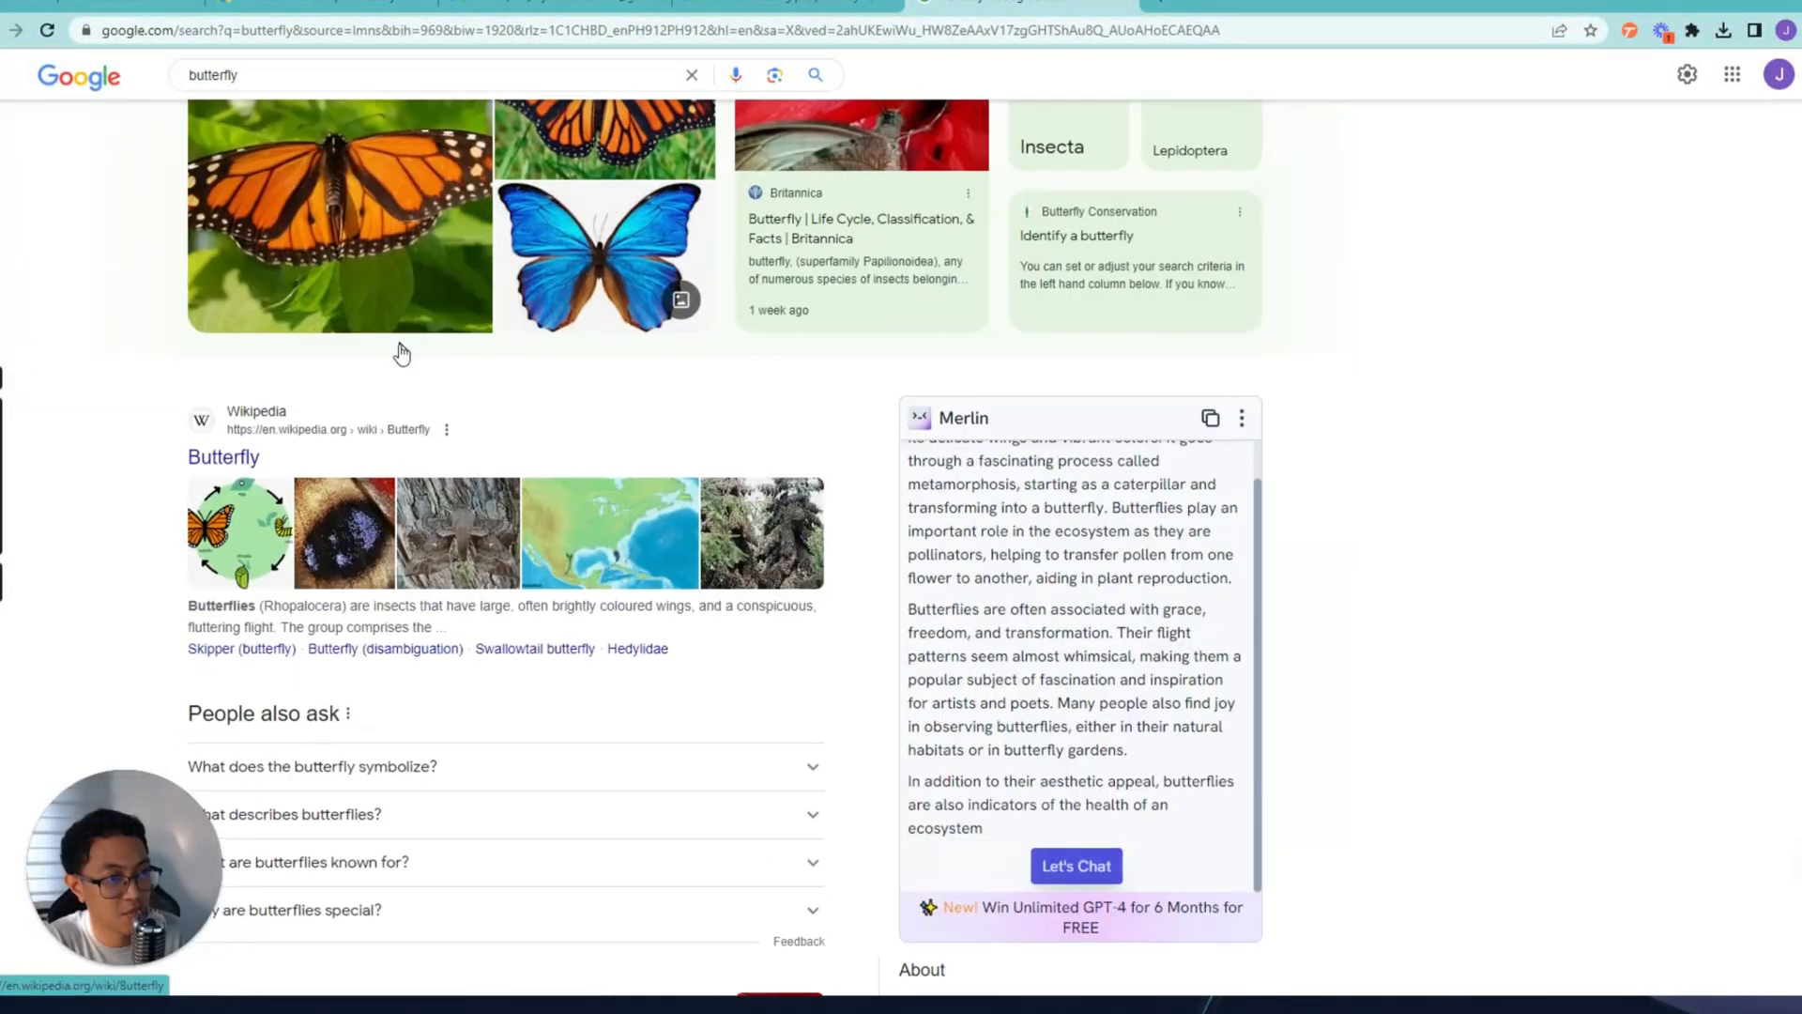
{"action": "scroll", "coordinate": [469, 514], "scroll_direction": "down", "scroll_amount": 4}
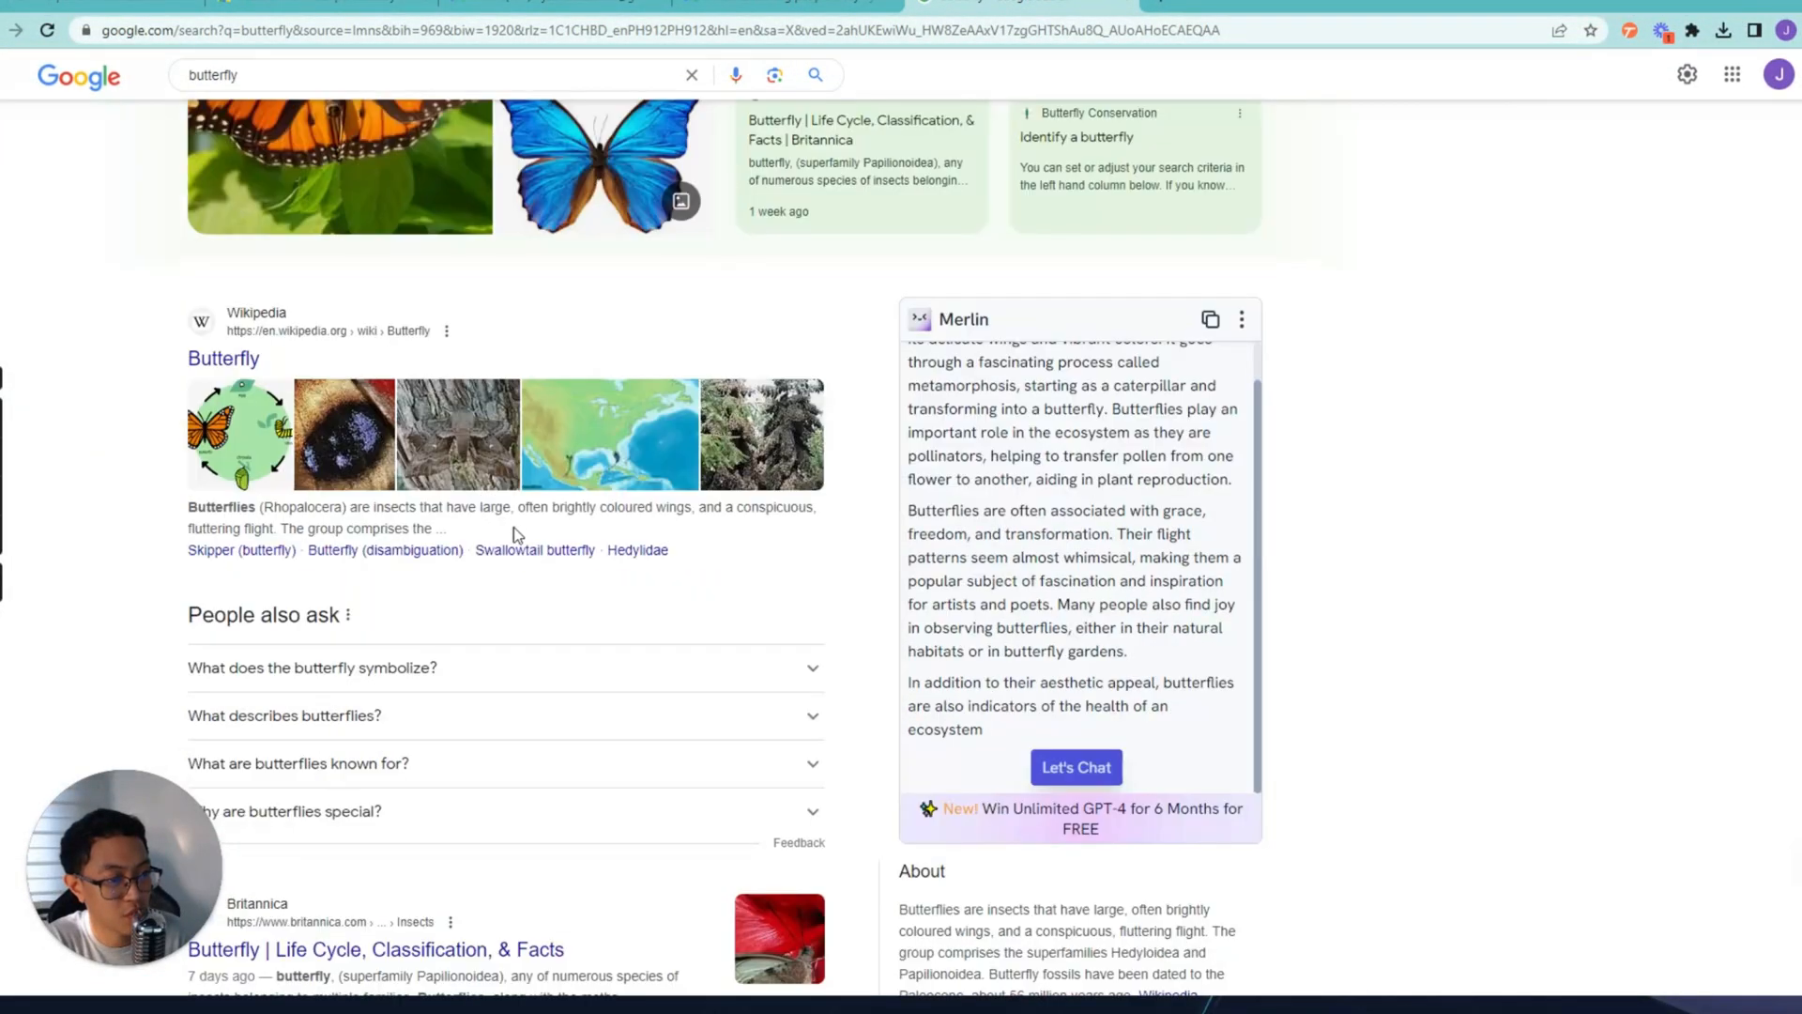
{"action": "scroll", "coordinate": [1042, 571], "scroll_direction": "up", "scroll_amount": 1}
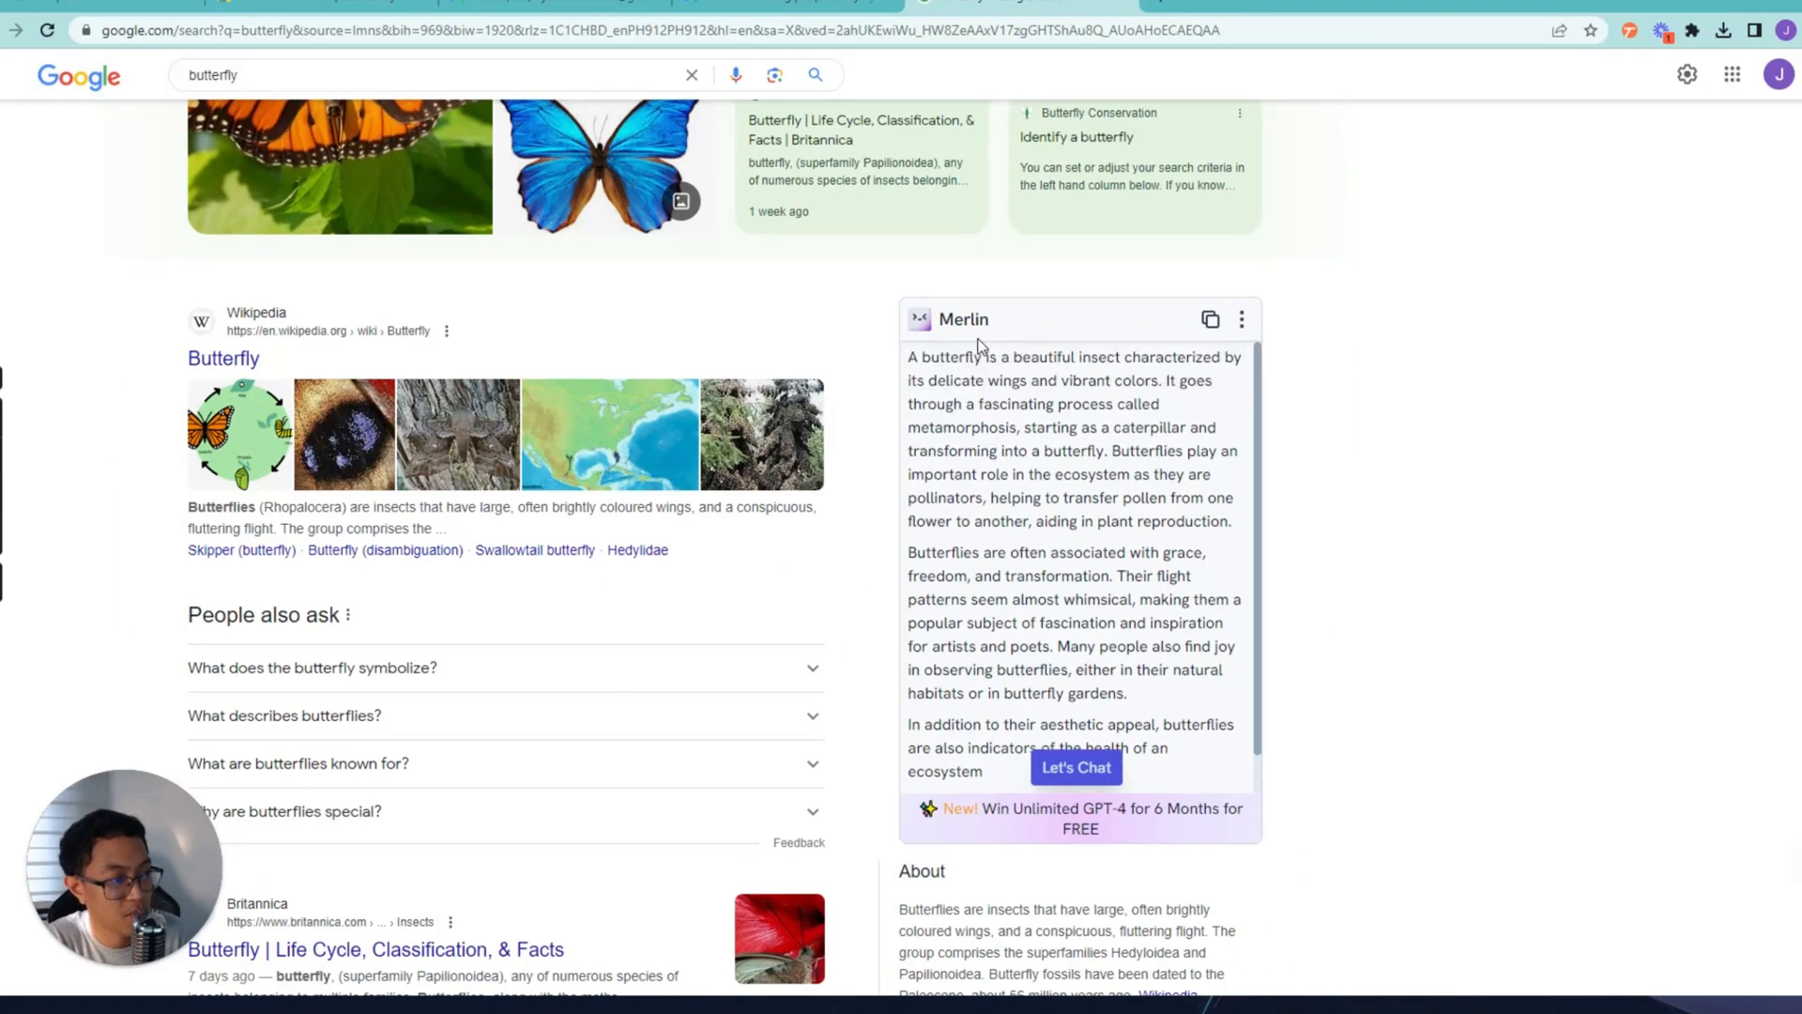
{"action": "scroll", "coordinate": [1070, 629], "scroll_direction": "down", "scroll_amount": 1}
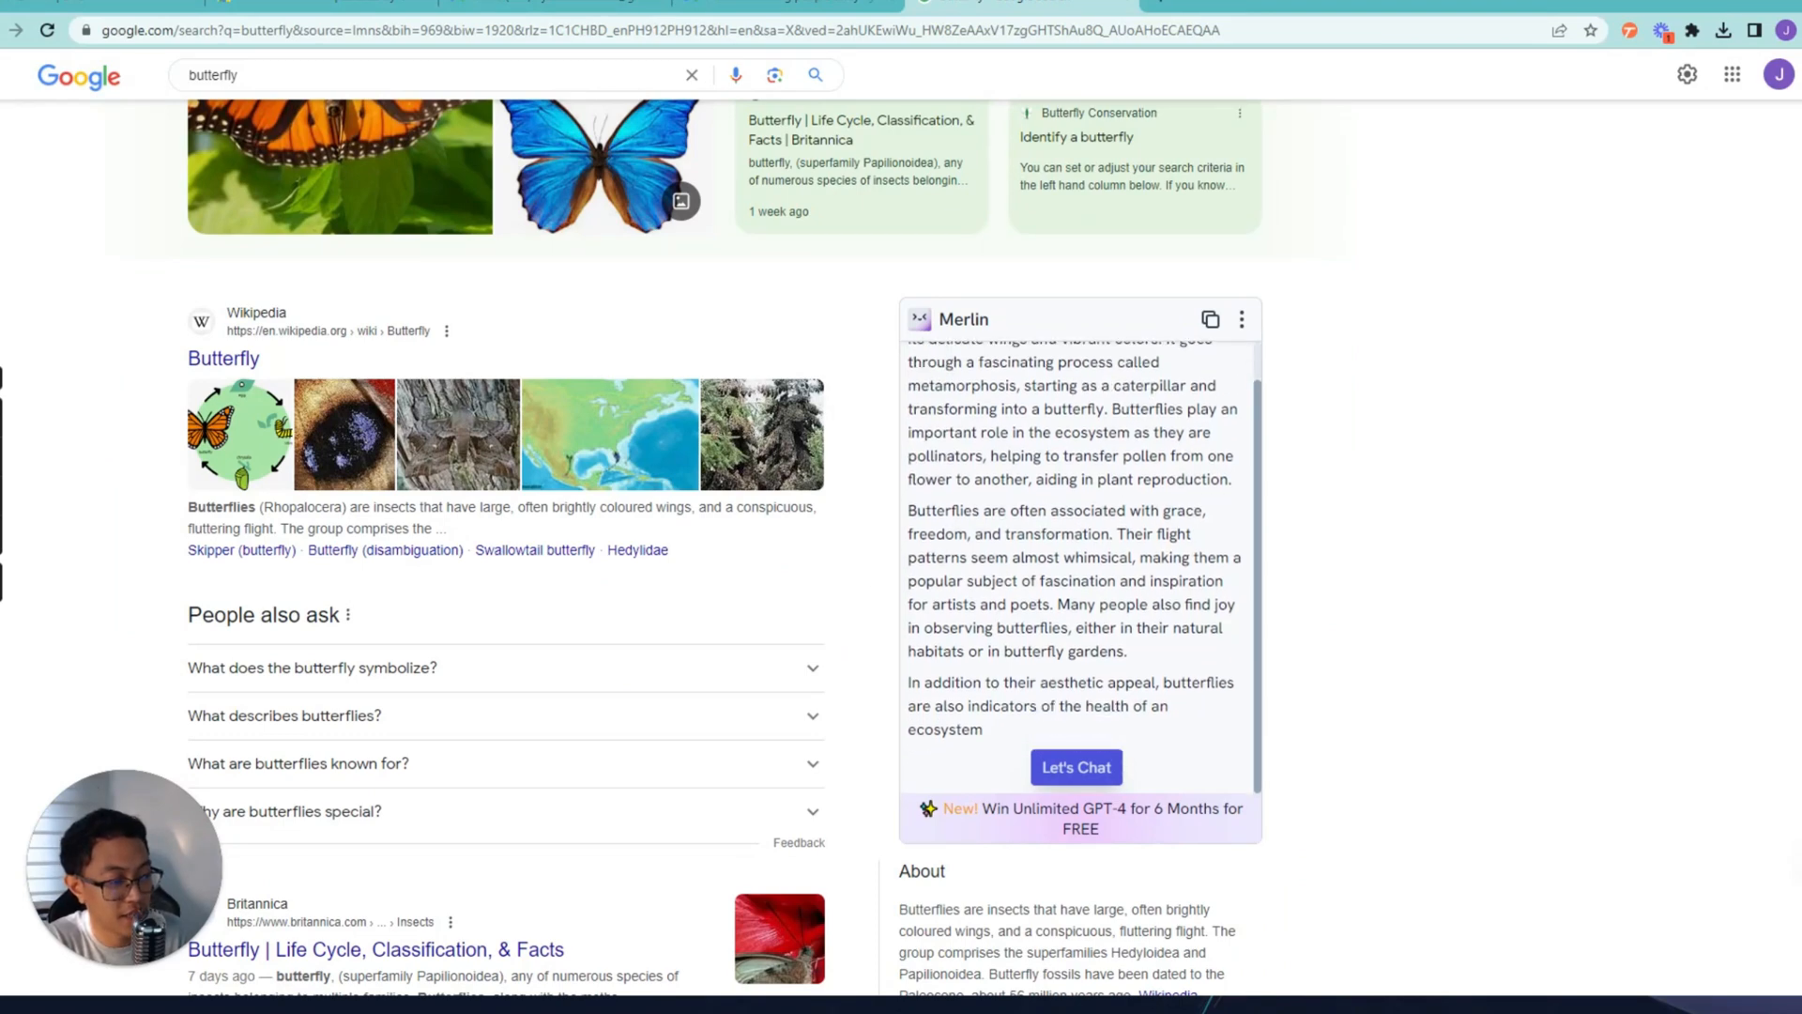
{"action": "left_click", "coordinate": [1076, 767]}
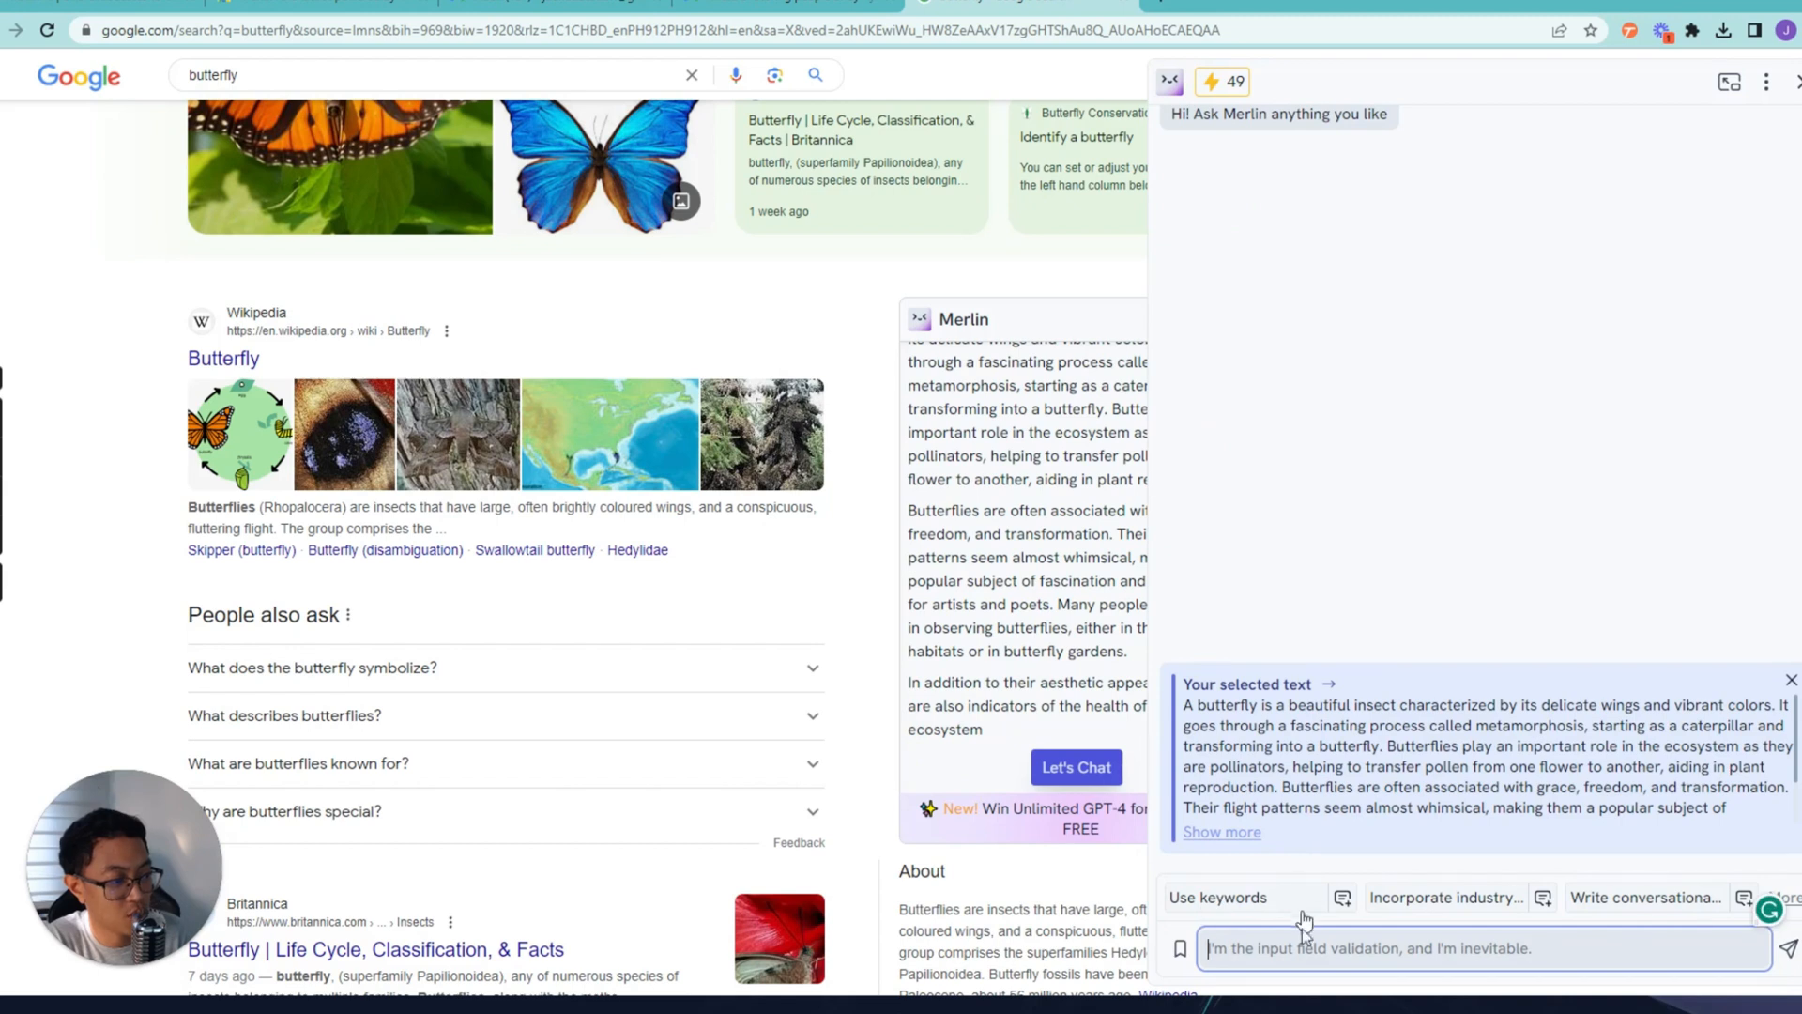